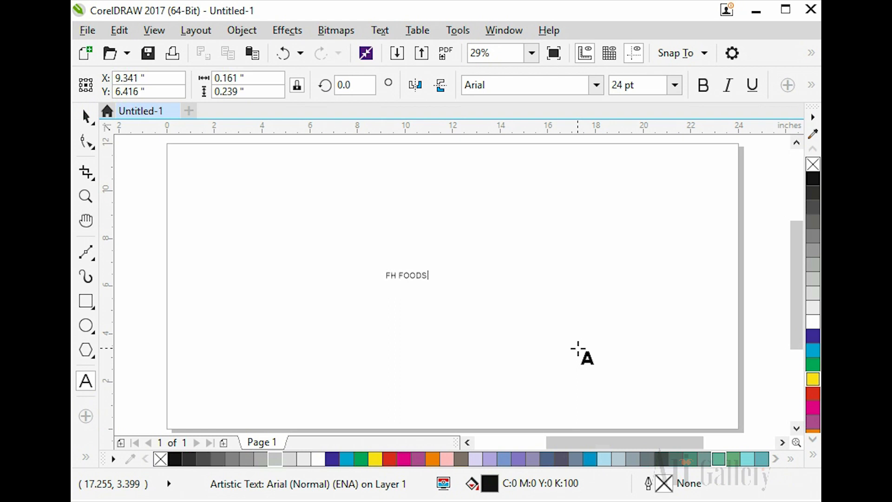
# Enlarge the FH FOODS text to 235 pt and centre it on the page.
pyautogui.moveTo(434, 269); pyautogui.dragTo(593, 213)
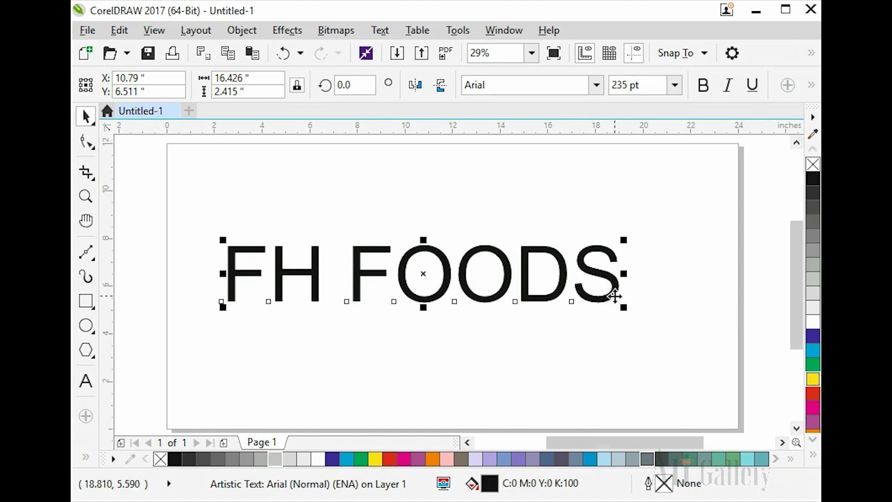
pyautogui.moveTo(614, 296); pyautogui.dragTo(621, 307)
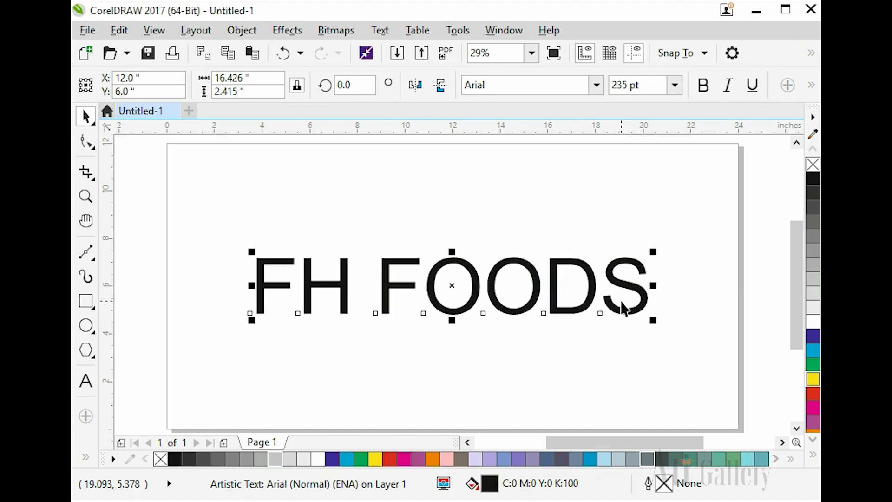
# Set the FH FOODS text's font to Arkhip and centre it on the page again.
pyautogui.click(494, 86)
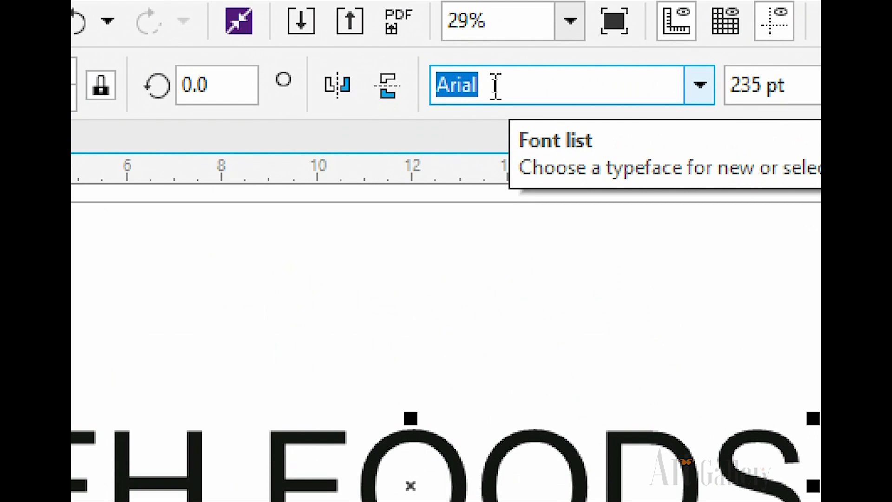
pyautogui.write('Arkhip')
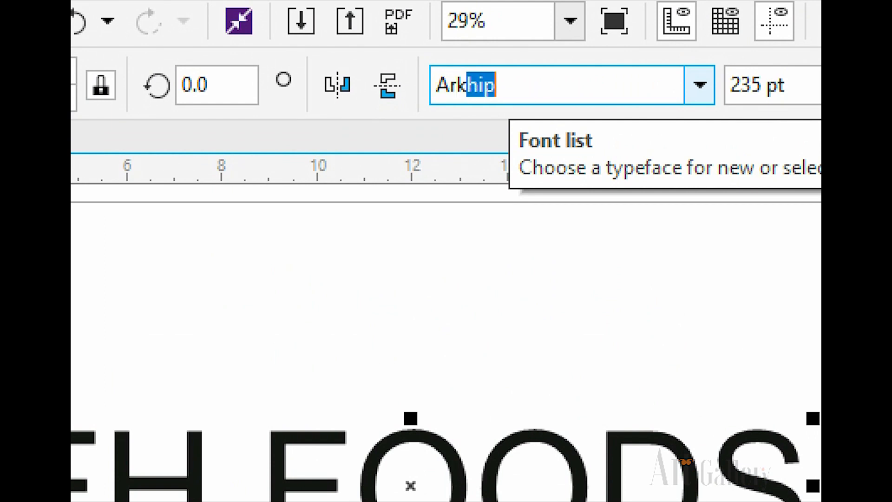
pyautogui.press('Return')
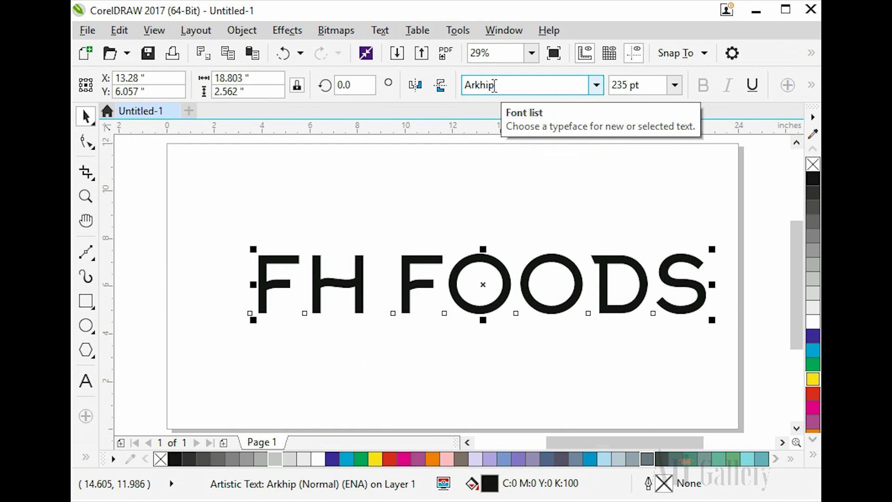
pyautogui.click(459, 290)
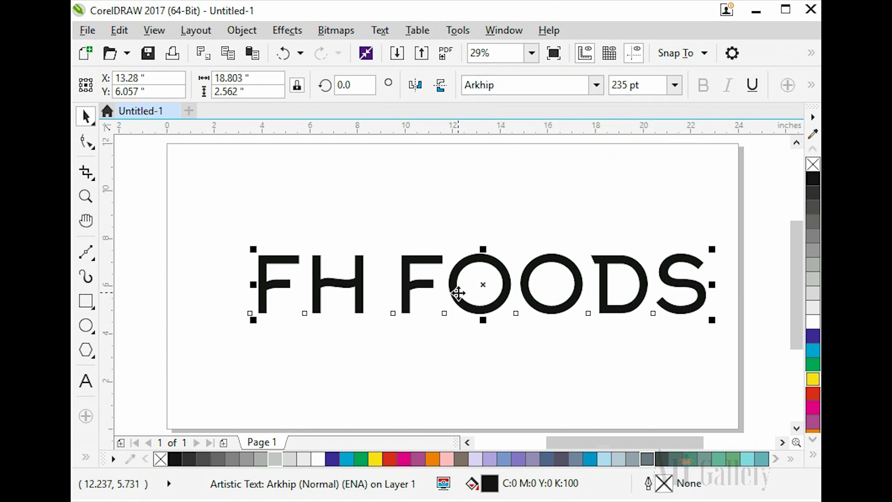
pyautogui.press('p')
# Duplicate the FH FOODS text directly below the original and convert the upper copy to curves.
pyautogui.moveTo(509, 260); pyautogui.dragTo(500, 365)
pyautogui.rightClick(499, 366)
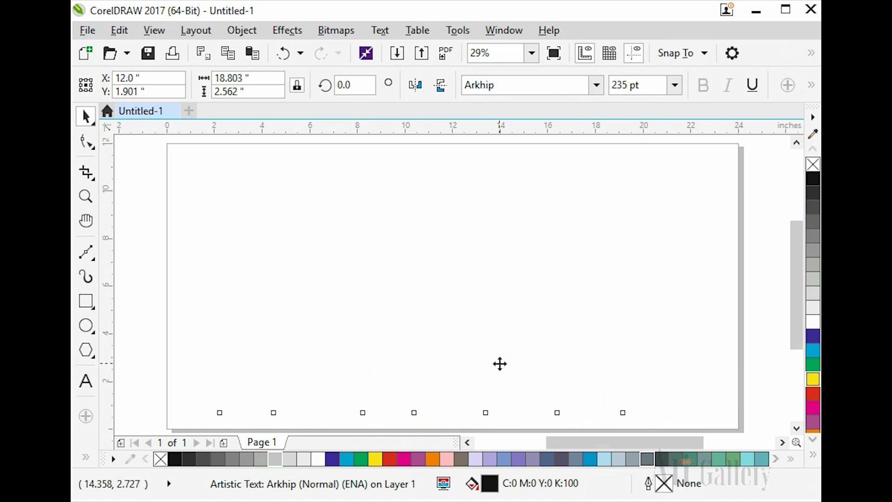
pyautogui.click(486, 231)
pyautogui.click(499, 290)
pyautogui.rightClick(498, 285)
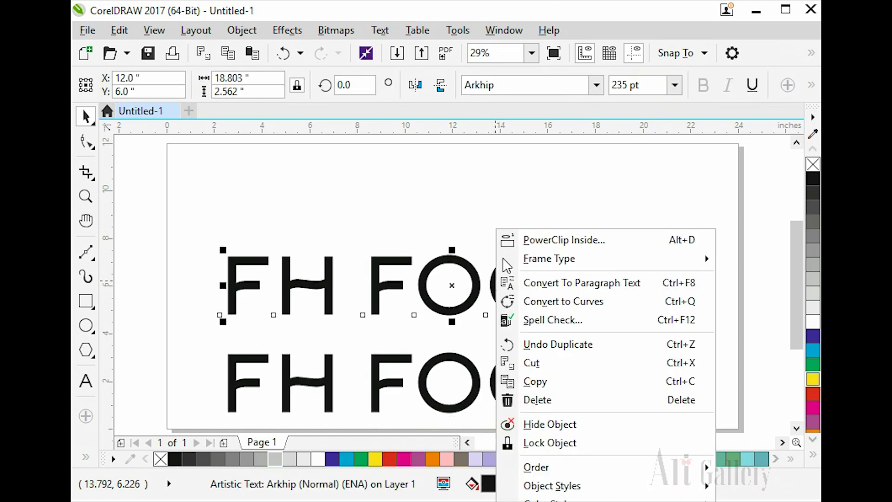
pyautogui.click(613, 311)
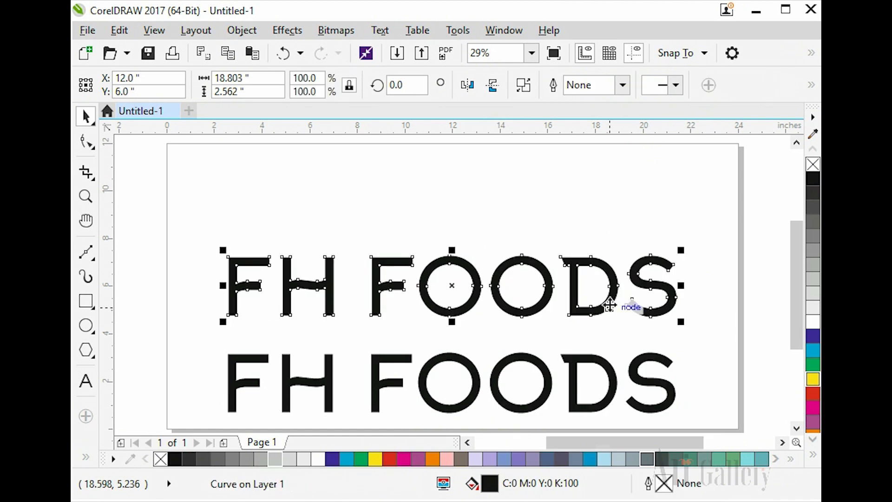
# Break the upper FH FOODS curve apart into separate letter shapes.
pyautogui.click(563, 244)
pyautogui.click(547, 276)
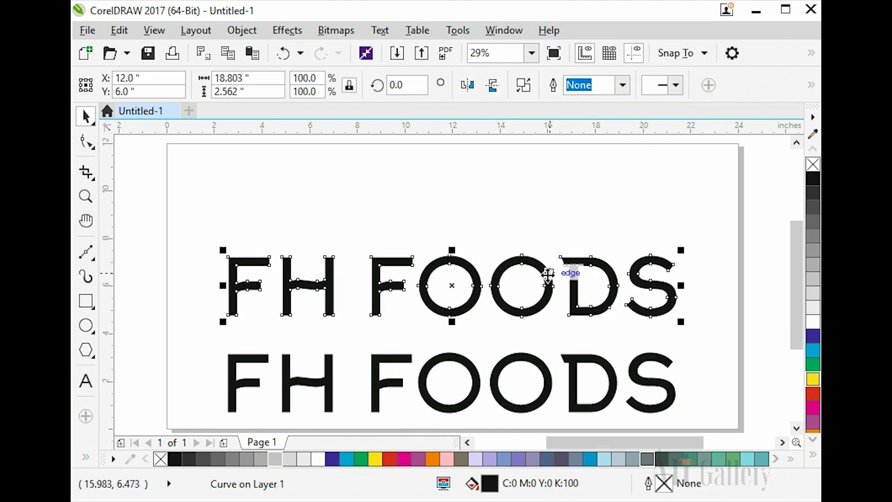
pyautogui.rightClick(548, 275)
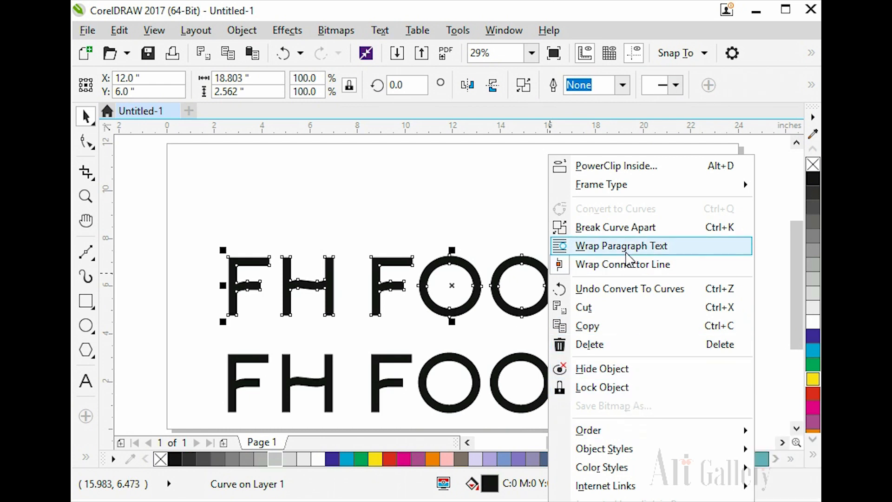
pyautogui.click(636, 229)
pyautogui.click(492, 211)
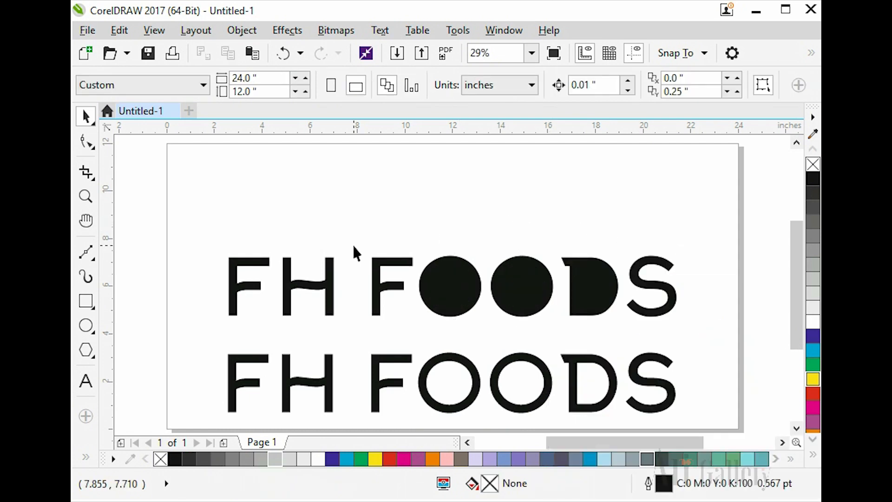
# Draw a rectangle over the middle of the upper H's crossbar, extending above and below it.
pyautogui.click(327, 296)
pyautogui.hotkey('shift', 'F2')
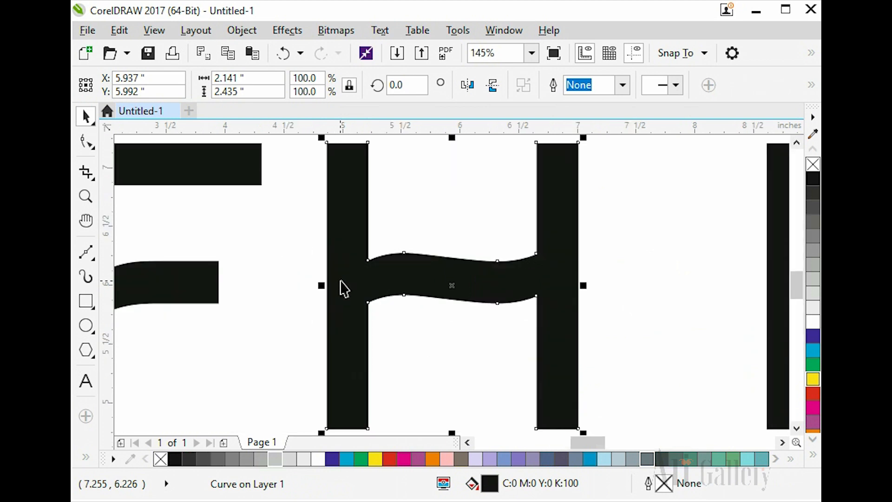
pyautogui.click(624, 253)
pyautogui.click(519, 281)
pyautogui.scroll(-2, 504, 272)
pyautogui.click(86, 301)
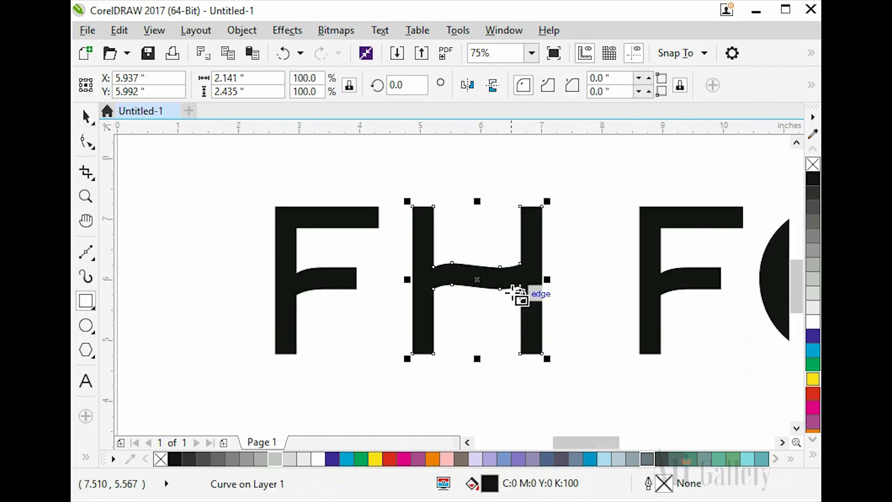
pyautogui.scroll(2, 477, 282)
pyautogui.moveTo(417, 215); pyautogui.dragTo(532, 343)
# Trim the H with the rectangle to cut out the middle of its crossbar, and delete the rectangle.
pyautogui.press('space')
pyautogui.keyDown('shift'); pyautogui.click(587, 335); pyautogui.keyUp('shift')
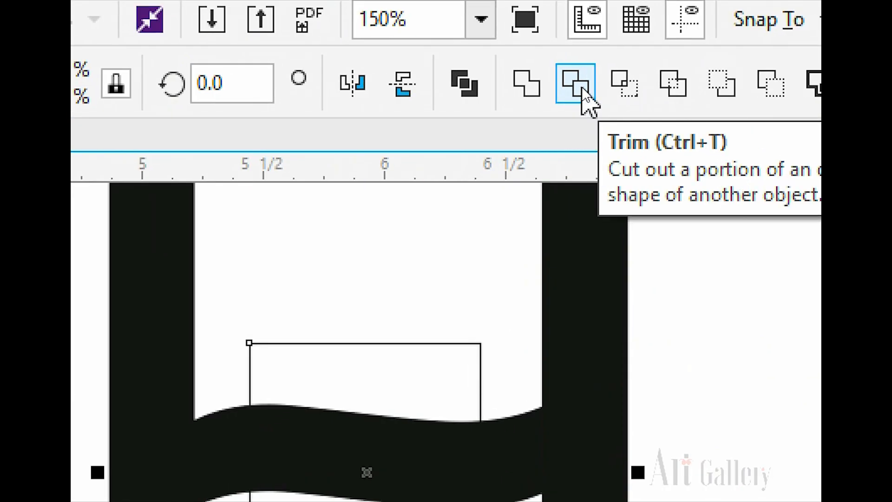
pyautogui.click(582, 91)
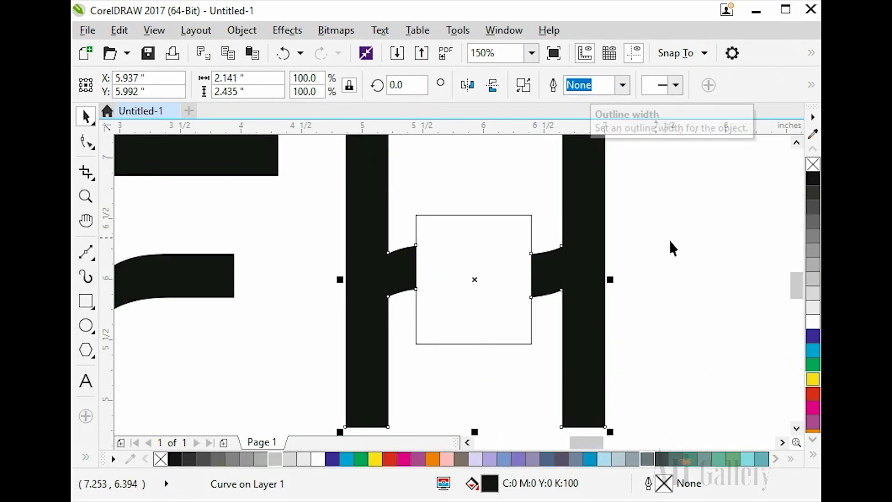
pyautogui.click(670, 242)
pyautogui.click(513, 267)
pyautogui.press('Delete')
# Delete the nodes of both leftover crossbar stubs so only the H's two straight stems remain.
pyautogui.click(555, 275)
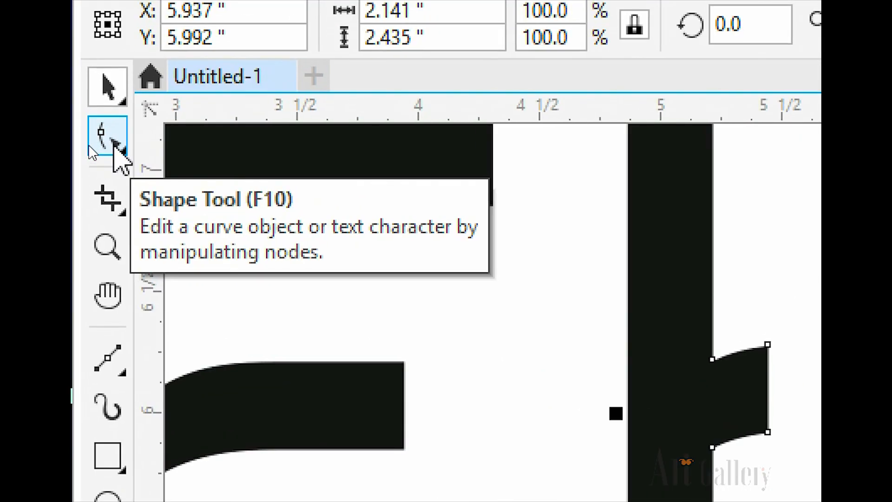
pyautogui.click(87, 143)
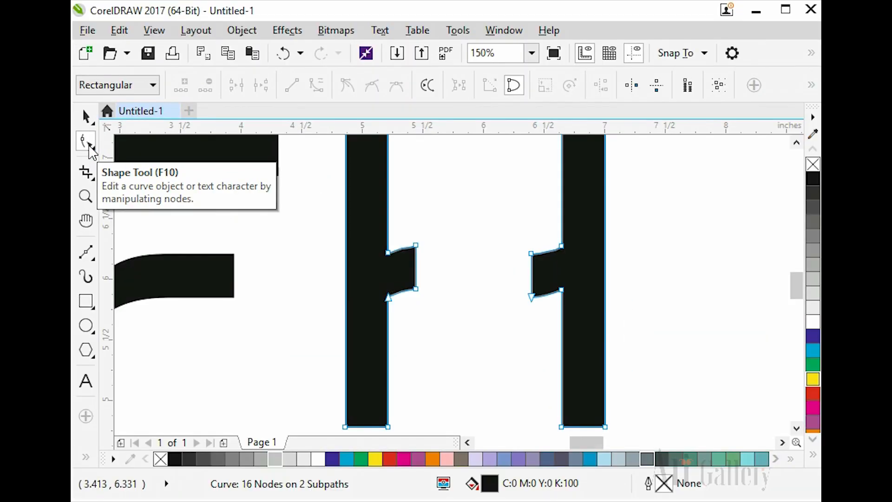
pyautogui.moveTo(456, 209); pyautogui.dragTo(377, 297)
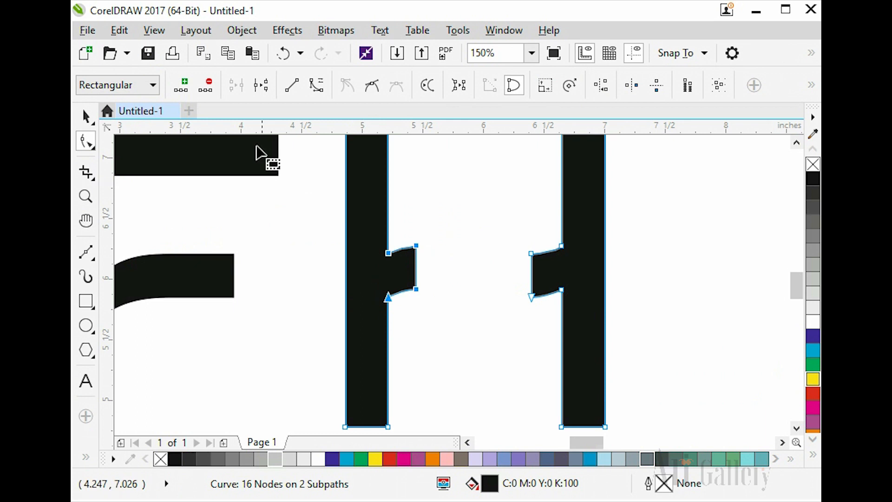
pyautogui.click(205, 86)
pyautogui.moveTo(484, 229); pyautogui.dragTo(583, 313)
pyautogui.click(205, 86)
pyautogui.scroll(-1, 434, 285)
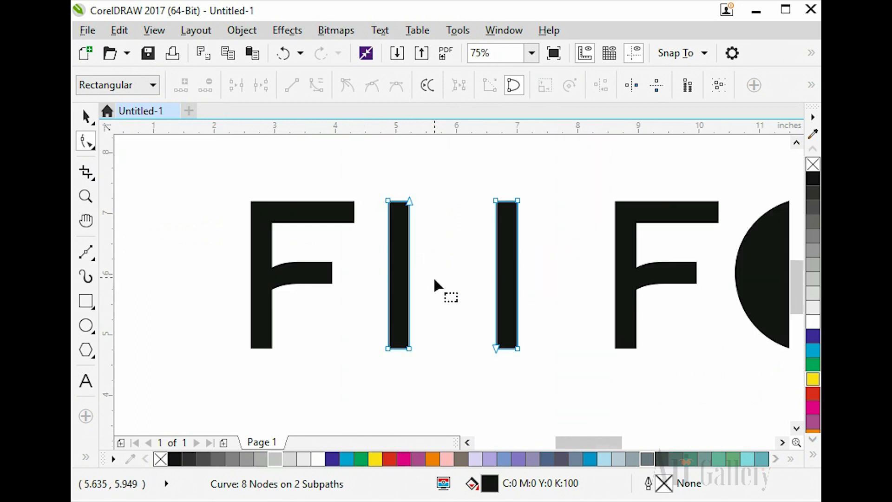
# Give the two H stems a black hairline outline and remove their fill.
pyautogui.press('space')
pyautogui.click(535, 259)
pyautogui.click(515, 254)
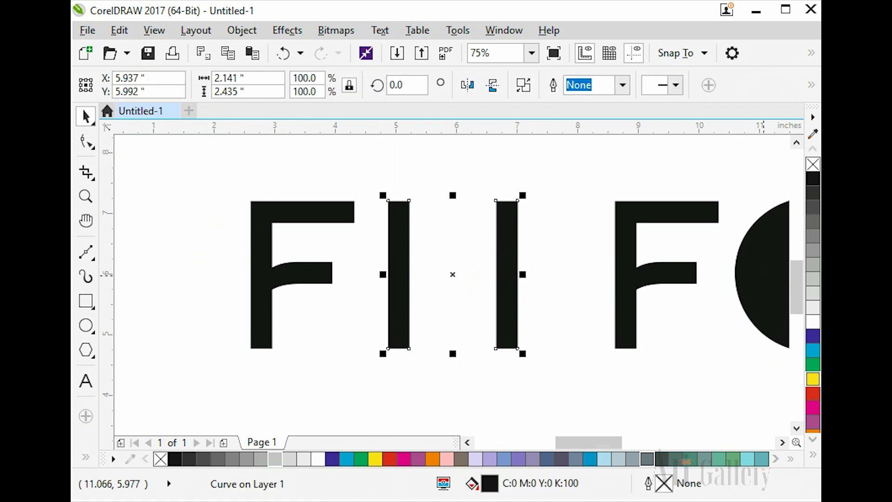
pyautogui.rightClick(813, 178)
pyautogui.click(814, 164)
# Break the H curve apart so its two stems are separate objects.
pyautogui.click(559, 192)
pyautogui.click(510, 228)
pyautogui.rightClick(511, 229)
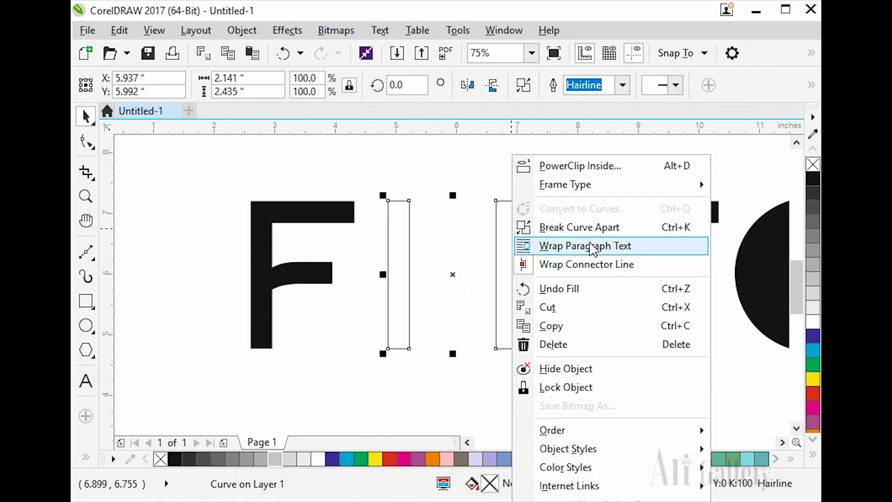
pyautogui.click(581, 227)
pyautogui.click(518, 232)
pyautogui.moveTo(518, 233); pyautogui.dragTo(545, 240)
pyautogui.hotkey('ctrl', 'z')
pyautogui.click(553, 238)
# Duplicate both H stems straight down, placing the copies just below the originals.
pyautogui.click(506, 241)
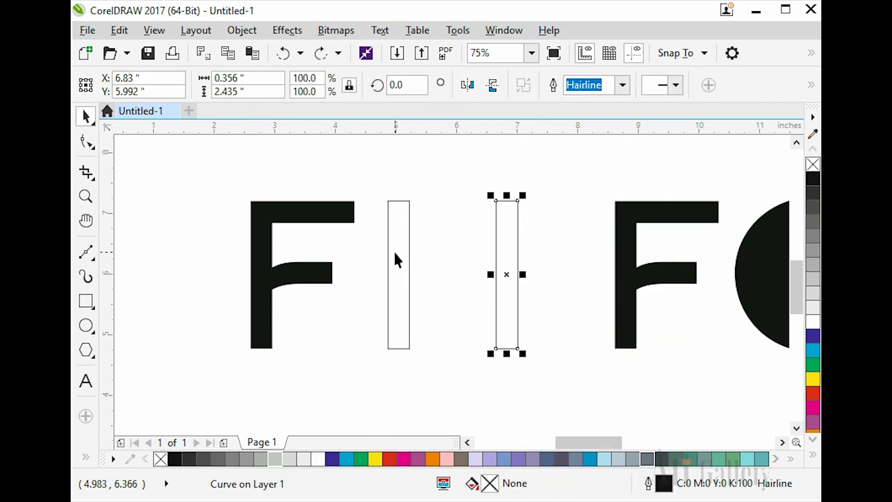
pyautogui.keyDown('shift'); pyautogui.click(395, 253); pyautogui.keyUp('shift')
pyautogui.moveTo(400, 217); pyautogui.dragTo(404, 385)
pyautogui.click(430, 291)
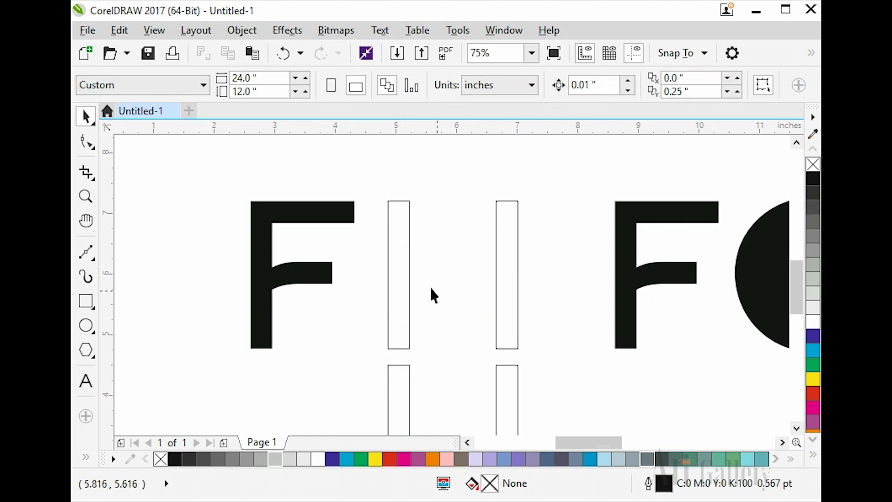
# Align the two lower stem copies with the tops of the original stems so they lie exactly over them.
pyautogui.click(408, 278)
pyautogui.press('z')
pyautogui.moveTo(297, 181)
pyautogui.mouseDown()
pyautogui.moveTo(558, 386)
pyautogui.moveTo(618, 419)
pyautogui.mouseUp()
pyautogui.press('space')
pyautogui.click(509, 391)
pyautogui.keyDown('shift'); pyautogui.click(369, 396); pyautogui.keyUp('shift')
pyautogui.keyDown('shift'); pyautogui.click(502, 331); pyautogui.keyUp('shift')
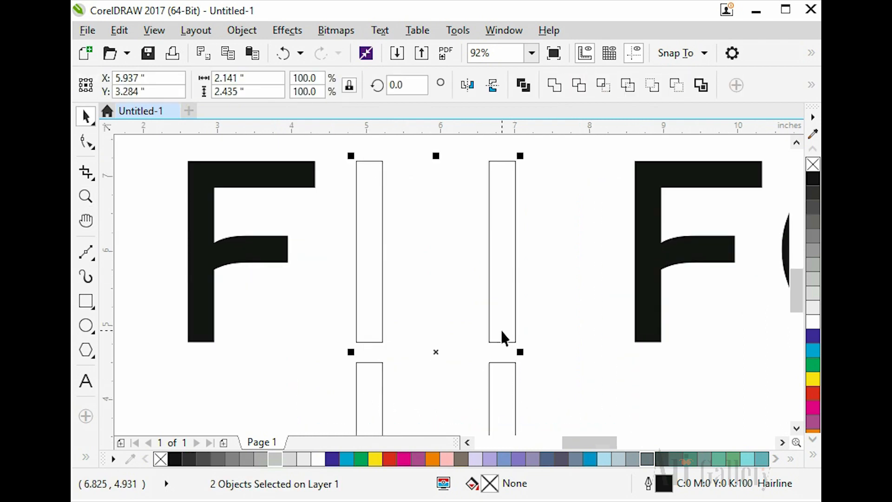
pyautogui.click(567, 367)
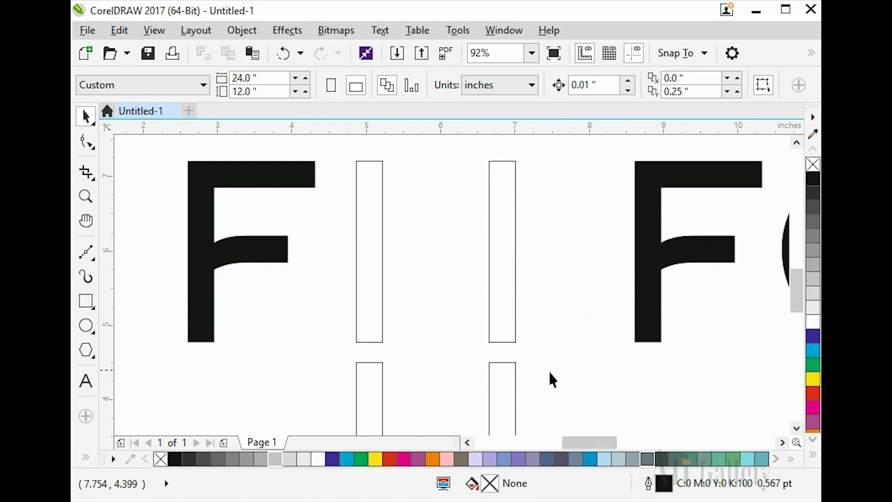
pyautogui.click(515, 376)
pyautogui.keyDown('shift'); pyautogui.click(383, 395); pyautogui.keyUp('shift')
pyautogui.keyDown('shift'); pyautogui.click(502, 315); pyautogui.keyUp('shift')
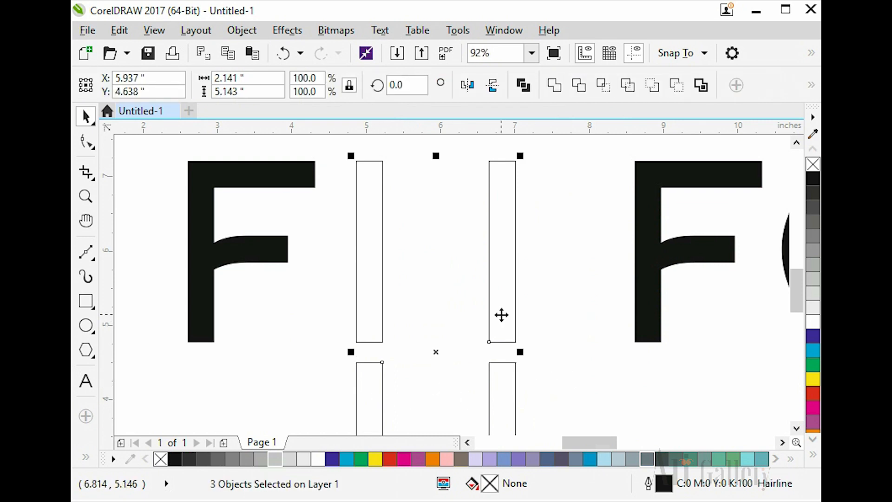
pyautogui.click(582, 348)
# Rotate one of the two overlapping right stems of the H to 51 degrees.
pyautogui.click(504, 305)
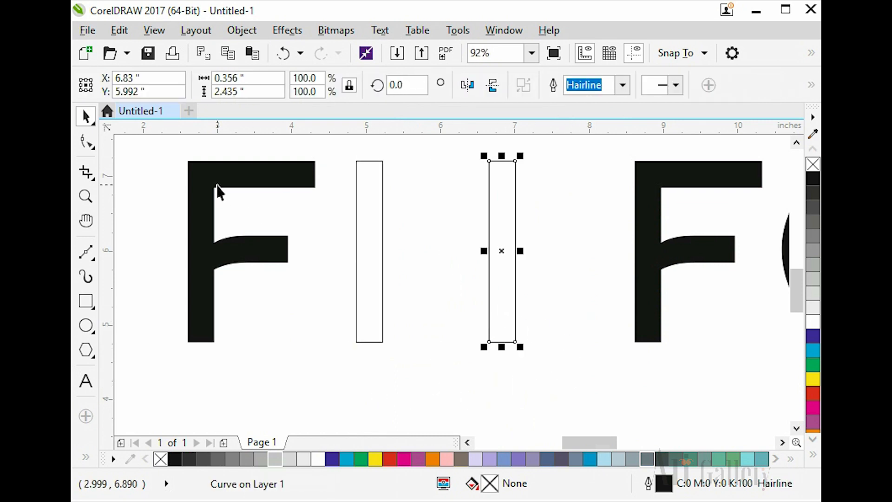
pyautogui.click(405, 86)
pyautogui.moveTo(381, 86); pyautogui.dragTo(351, 92)
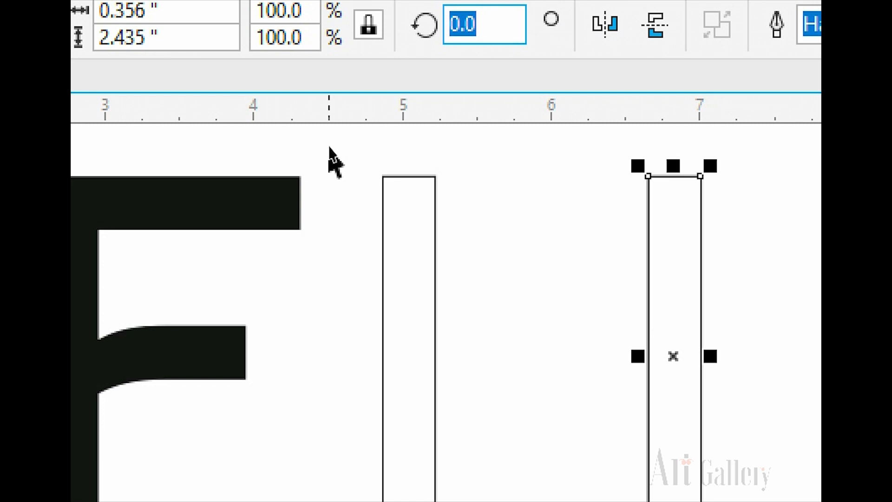
pyautogui.write('51')
pyautogui.press('Return')
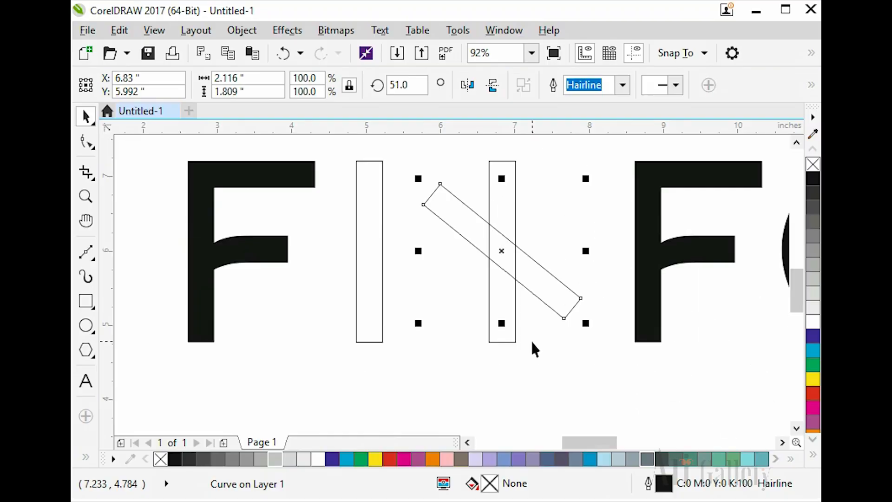
# Rotate one of the two overlapping left stems of the H to 319 degrees.
pyautogui.click(450, 327)
pyautogui.click(381, 312)
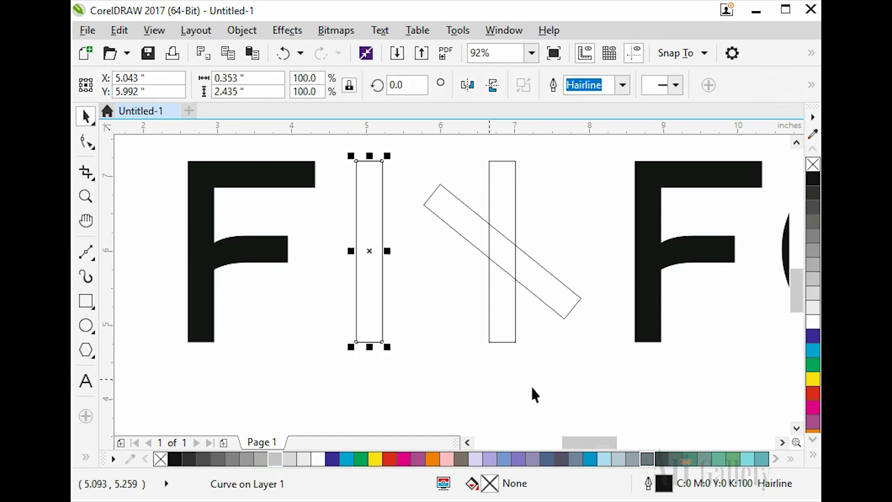
pyautogui.click(386, 292)
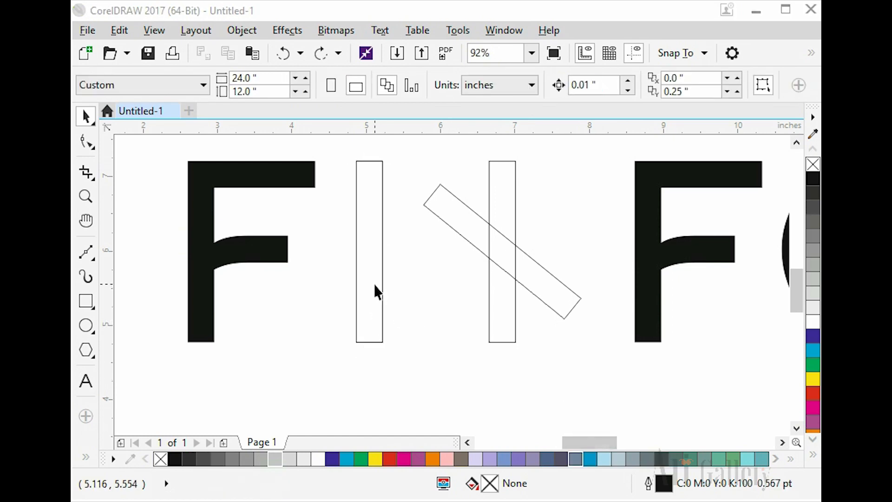
pyautogui.click(374, 284)
pyautogui.click(417, 85)
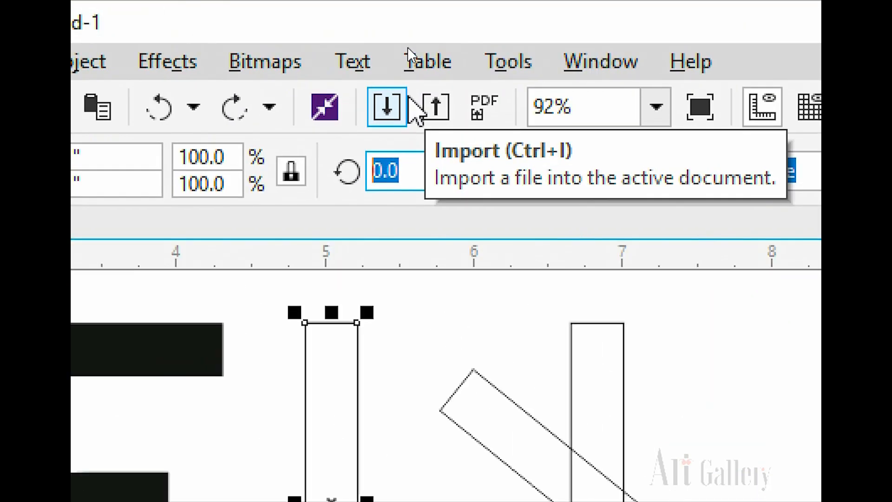
pyautogui.moveTo(419, 168); pyautogui.dragTo(368, 187)
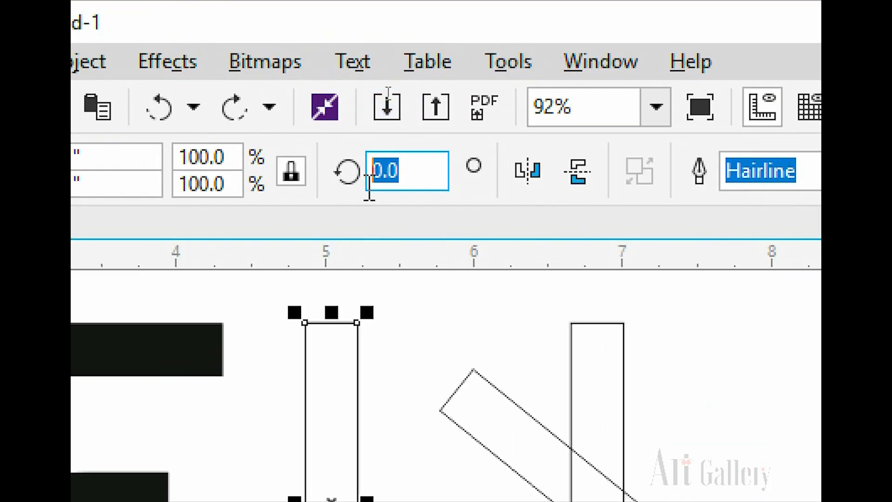
pyautogui.write('3198')
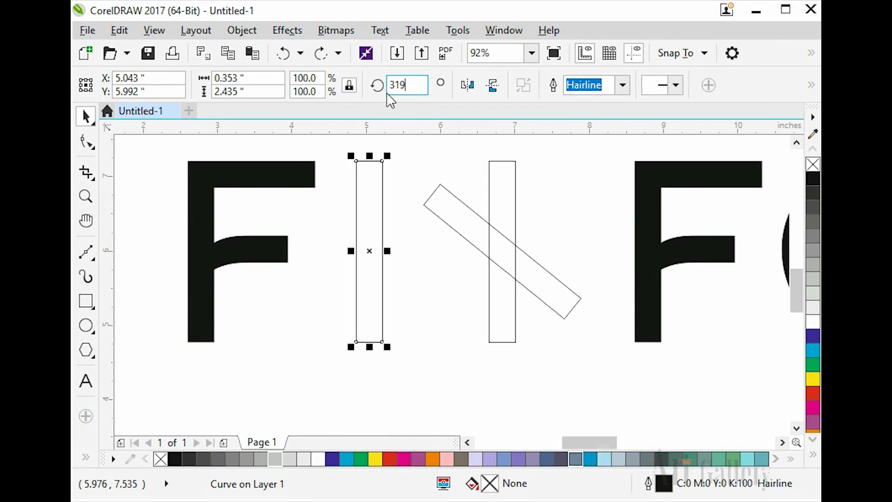
pyautogui.press('Return')
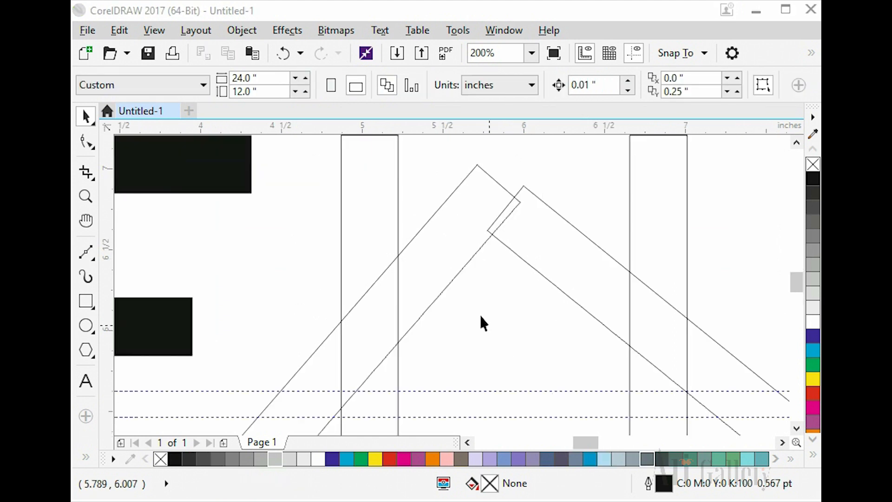
# Move the two slanted stems so their upper ends overlap in a roof-like peak between the upright stems.
pyautogui.moveTo(447, 275); pyautogui.dragTo(442, 313)
pyautogui.moveTo(652, 307); pyautogui.dragTo(586, 321)
pyautogui.scroll(-1, 484, 283)
pyautogui.click(484, 283)
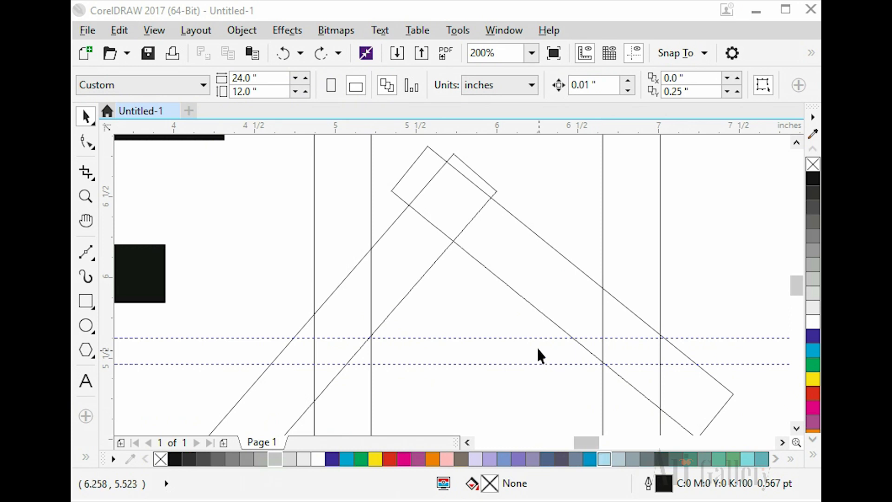
pyautogui.scroll(-1, 538, 347)
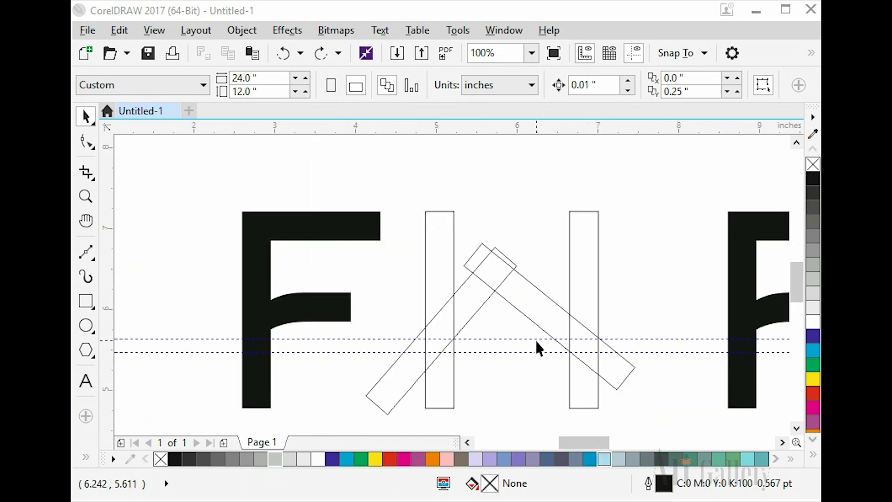
# Use Smart Fill on the lower right stem, the right slope, the peak, the left slope and the whole left stem.
pyautogui.click(84, 460)
pyautogui.click(84, 460)
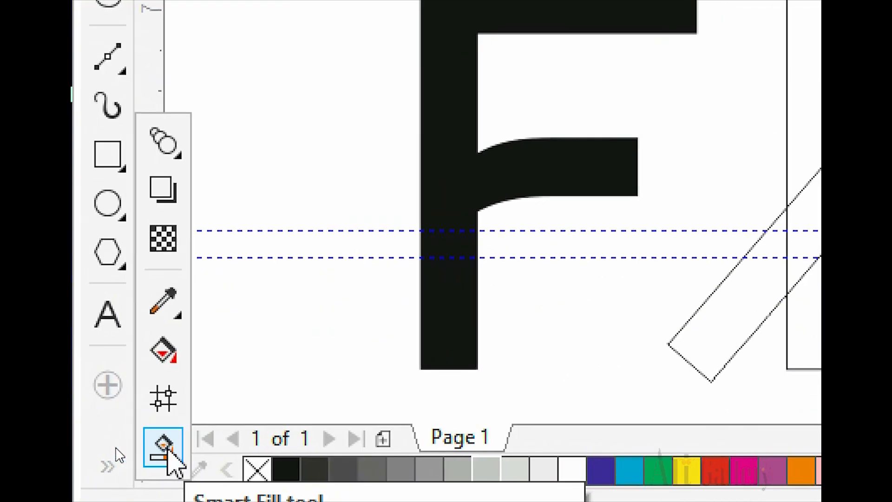
pyautogui.click(161, 448)
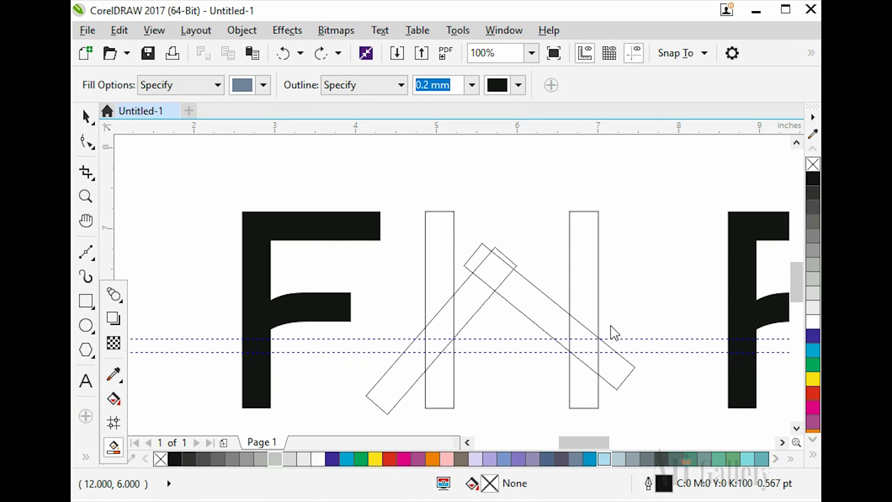
pyautogui.click(586, 387)
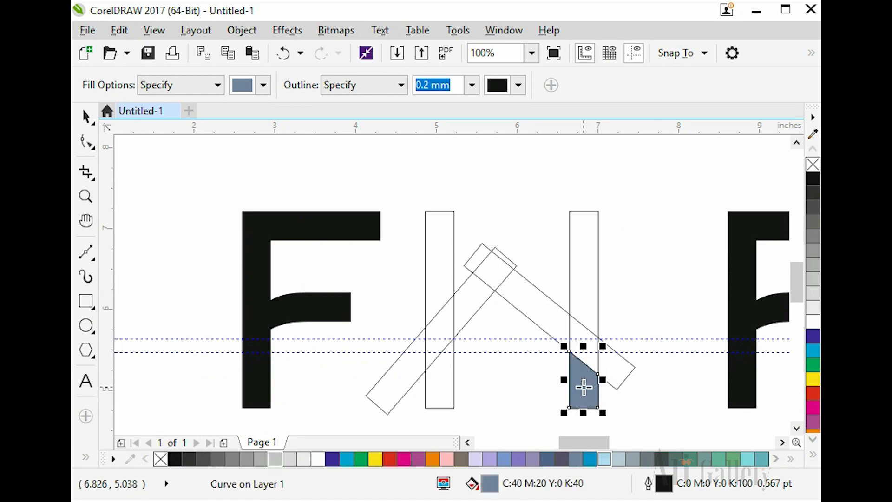
pyautogui.click(590, 338)
pyautogui.click(545, 322)
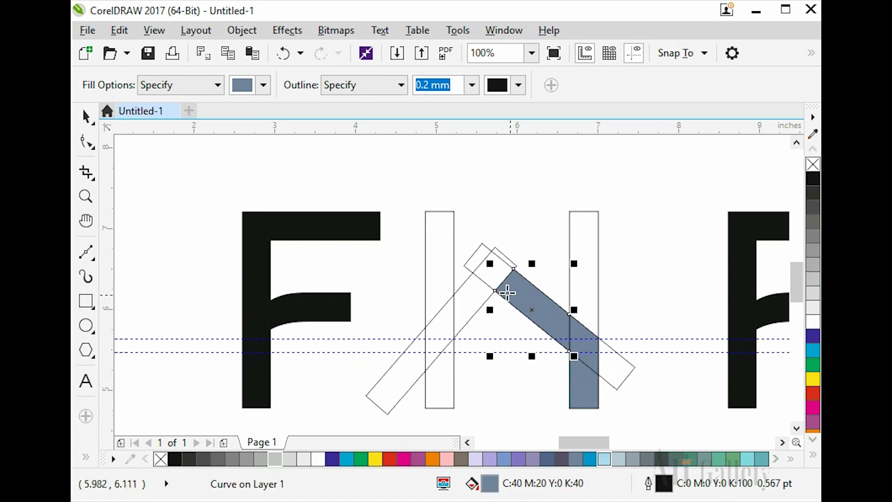
pyautogui.click(495, 271)
pyautogui.click(472, 296)
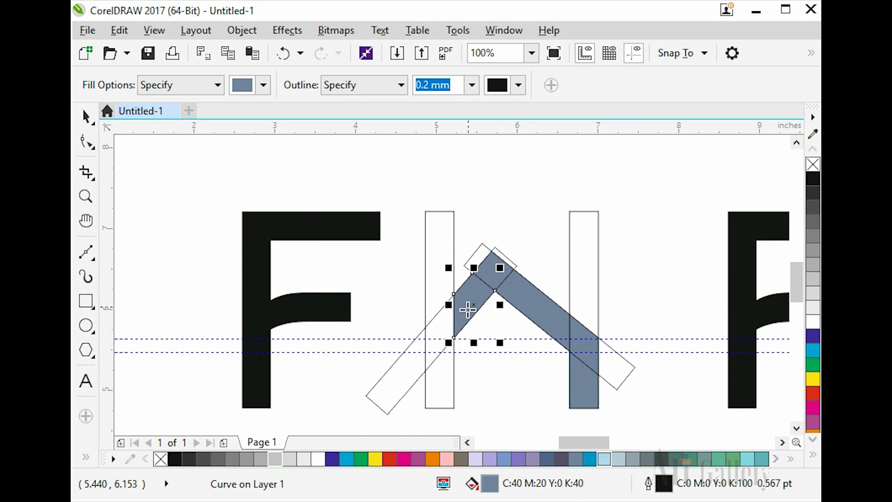
pyautogui.click(442, 333)
pyautogui.click(444, 380)
pyautogui.click(448, 270)
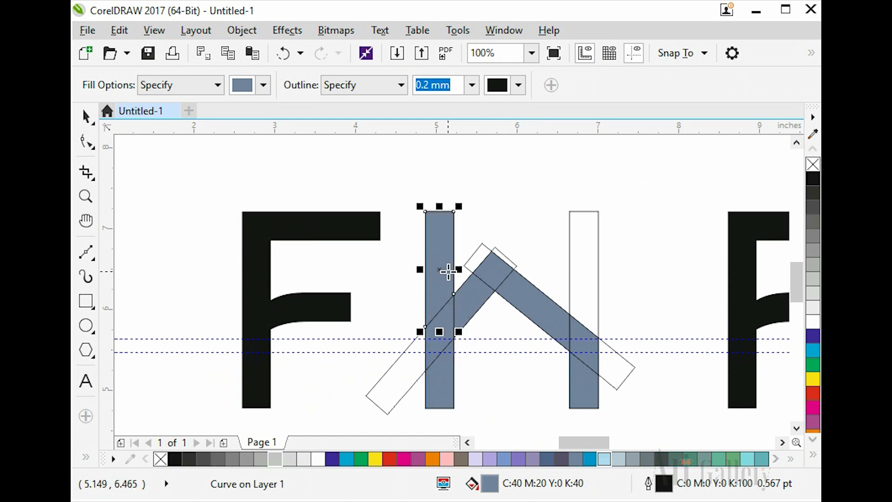
# Delete the unfilled right upright stem and both slanted stem outlines, keeping the filled regions.
pyautogui.press('space')
pyautogui.click(543, 246)
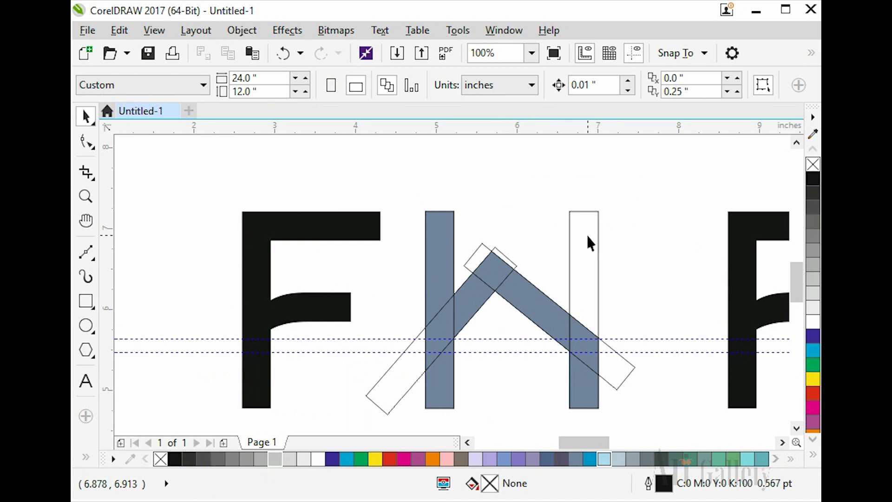
pyautogui.rightClick(586, 235)
pyautogui.click(625, 342)
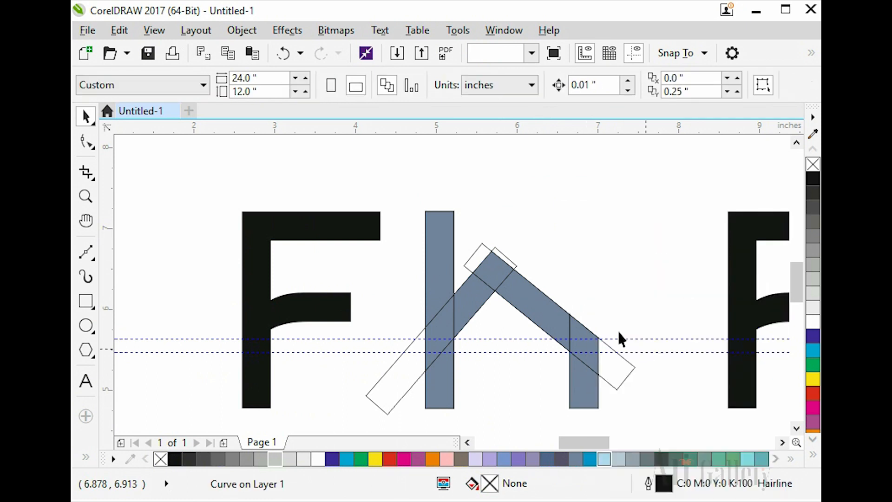
pyautogui.rightClick(630, 367)
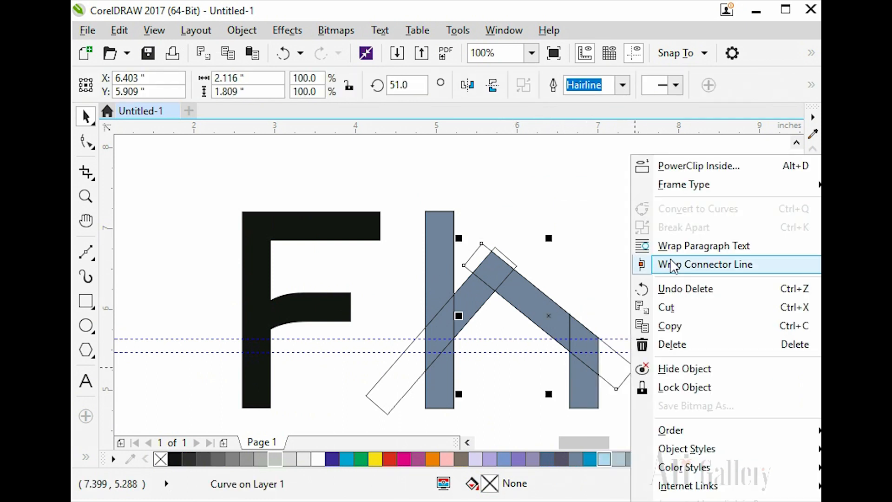
pyautogui.click(737, 348)
pyautogui.rightClick(398, 381)
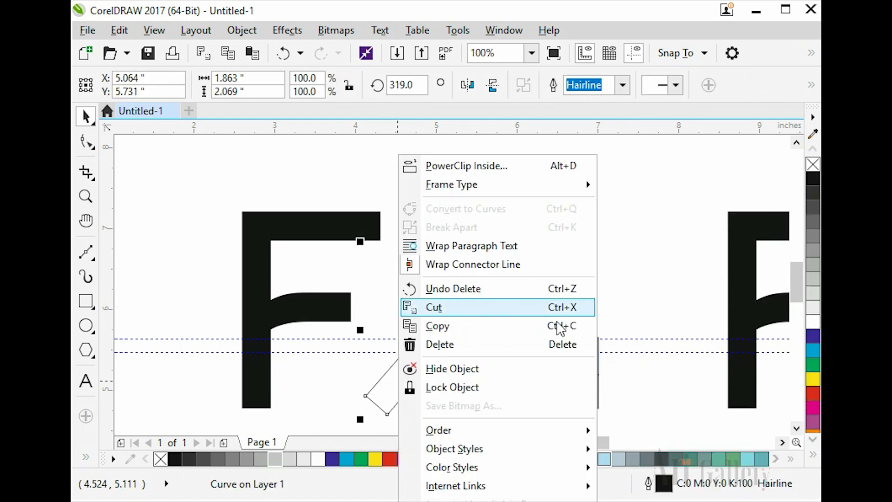
pyautogui.click(478, 349)
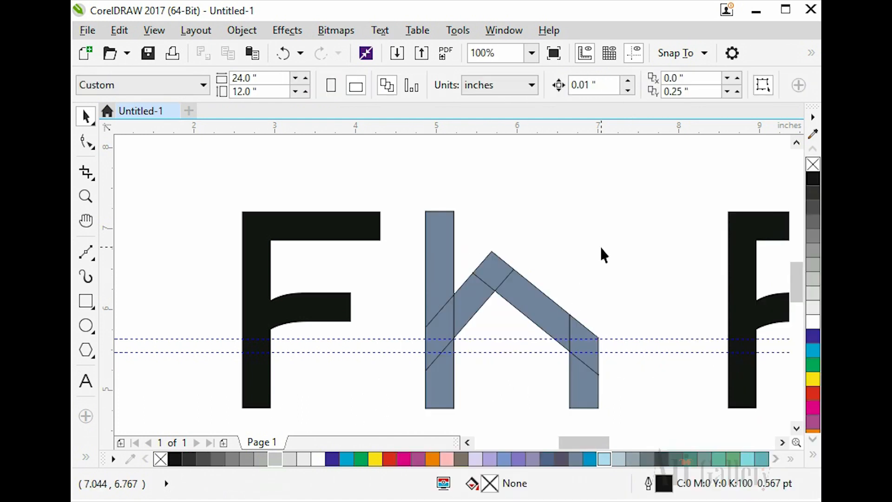
# Weld all the filled pieces of the house-shaped h into a single curve.
pyautogui.scroll(-1, 570, 279)
pyautogui.scroll(1, 572, 295)
pyautogui.moveTo(421, 186); pyautogui.dragTo(637, 418)
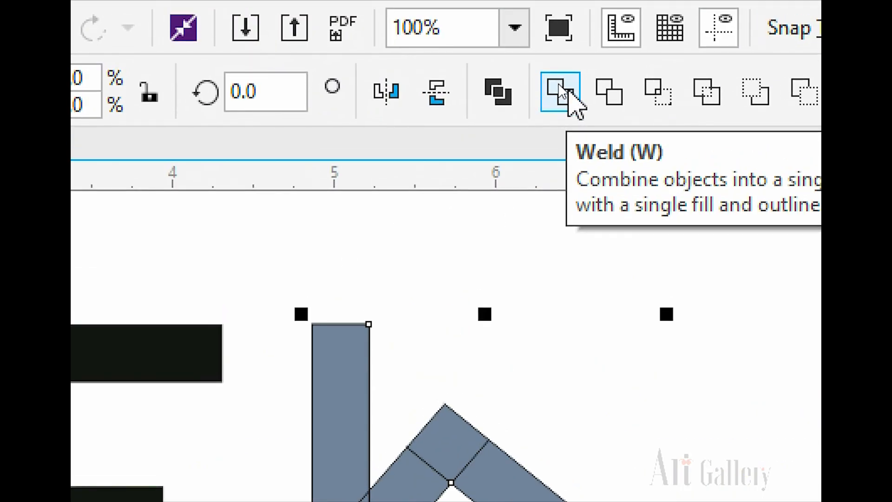
pyautogui.click(564, 93)
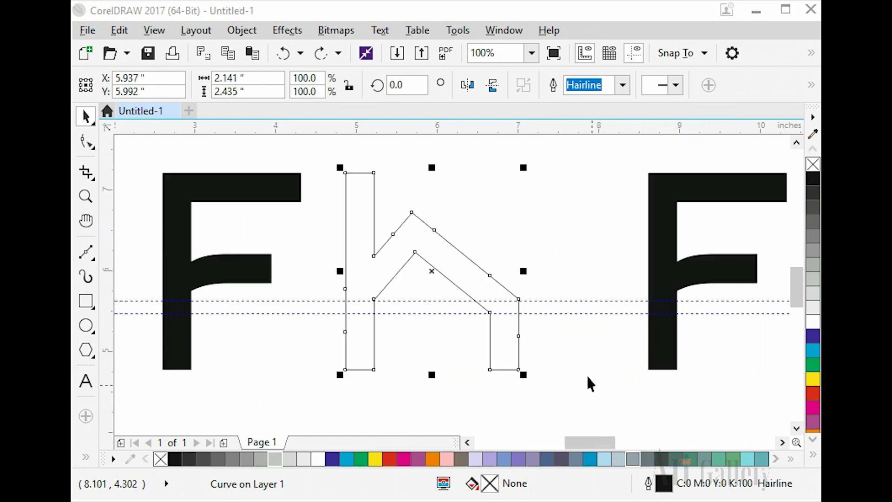
pyautogui.click(534, 213)
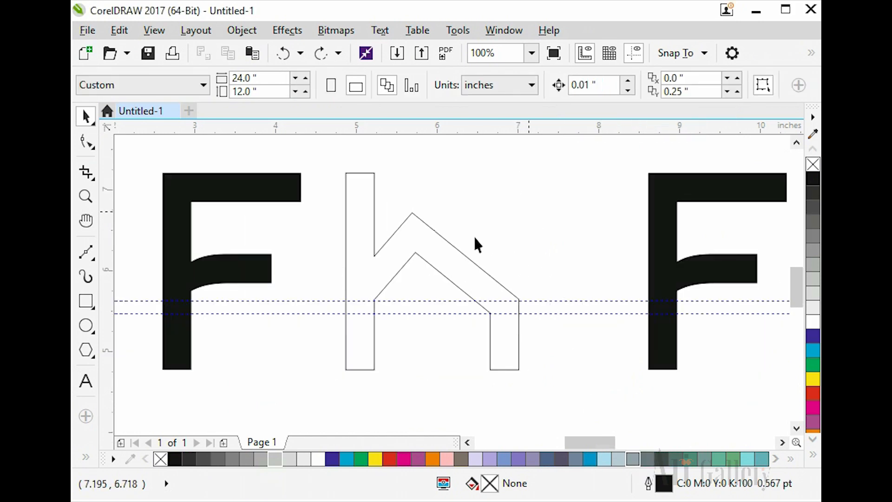
# Add nodes around the h's outer roof peak with the Shape tool, and delete the peak nodes to round it.
pyautogui.click(421, 246)
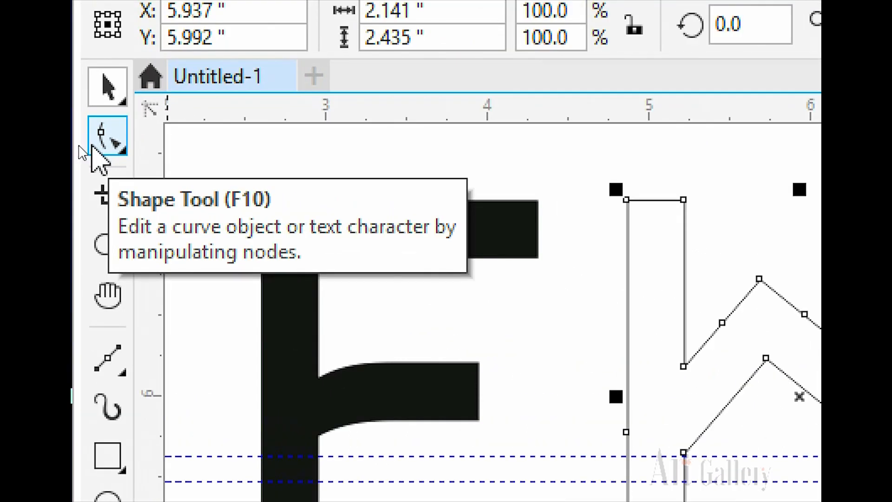
pyautogui.click(92, 145)
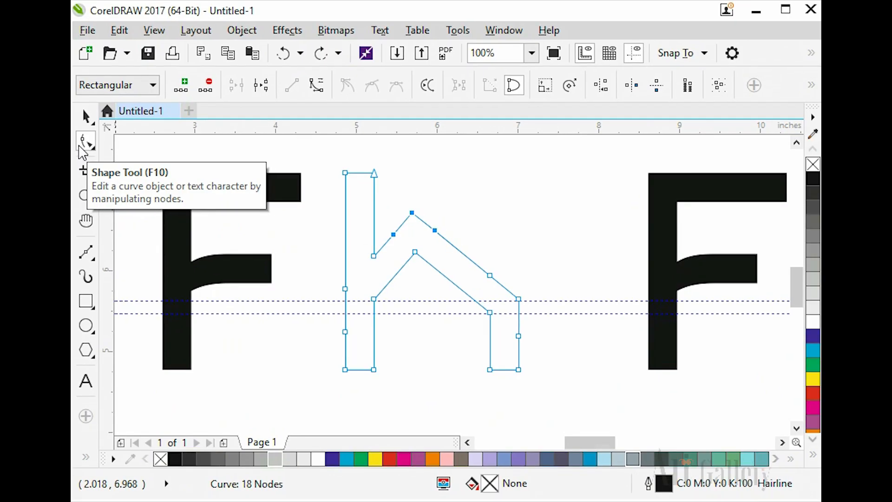
pyautogui.click(182, 91)
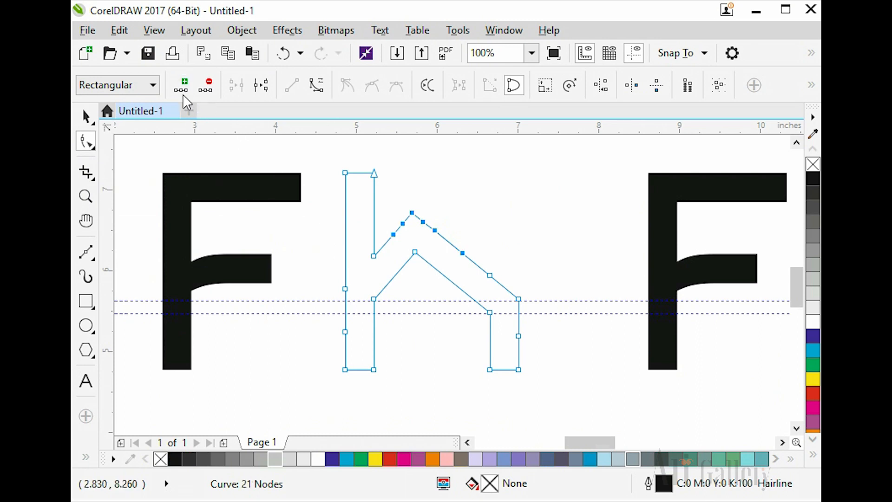
pyautogui.scroll(1, 420, 233)
pyautogui.moveTo(480, 175); pyautogui.dragTo(357, 247)
pyautogui.rightClick(426, 212)
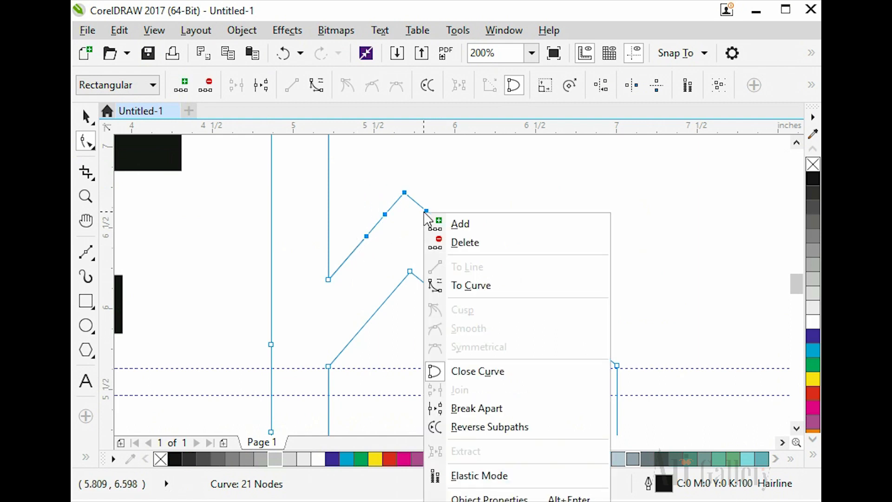
pyautogui.click(468, 244)
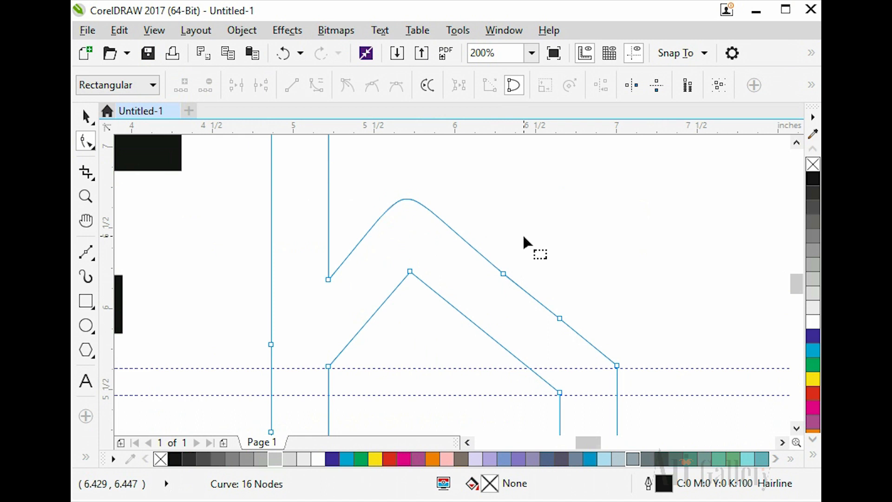
pyautogui.click(503, 272)
pyautogui.rightClick(504, 274)
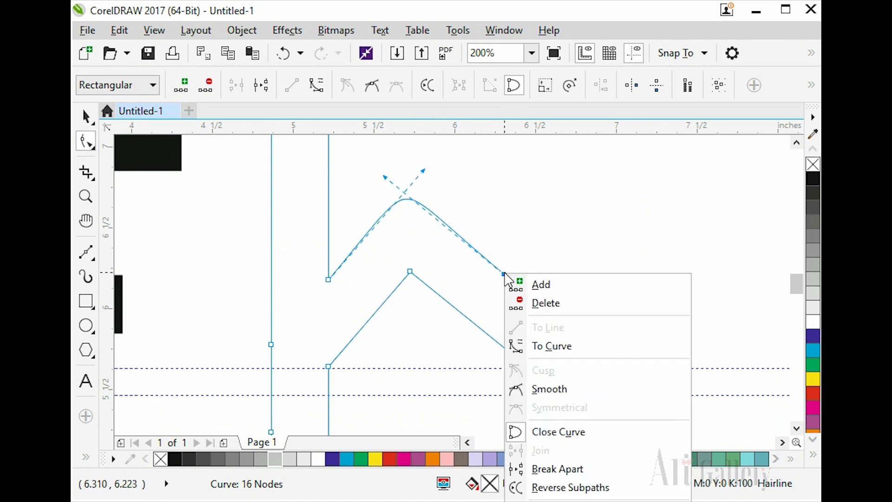
pyautogui.click(546, 303)
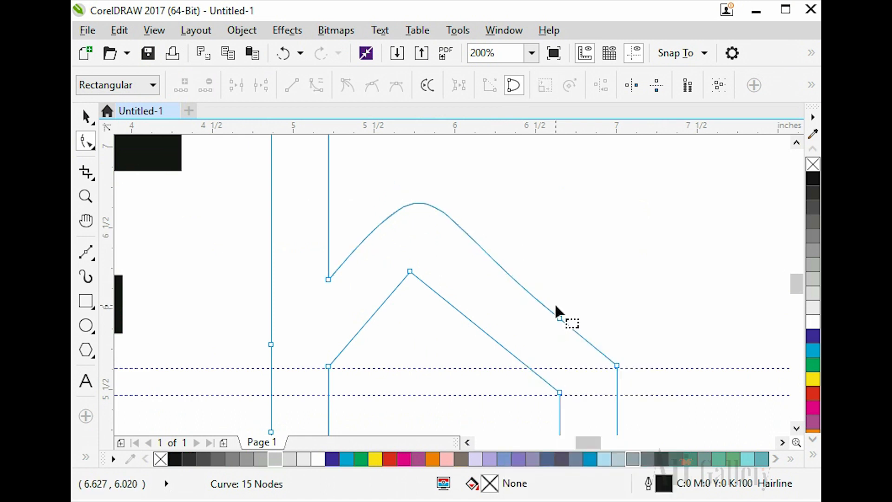
pyautogui.hotkey('ctrl', 'z')
pyautogui.press('space')
pyautogui.press('space')
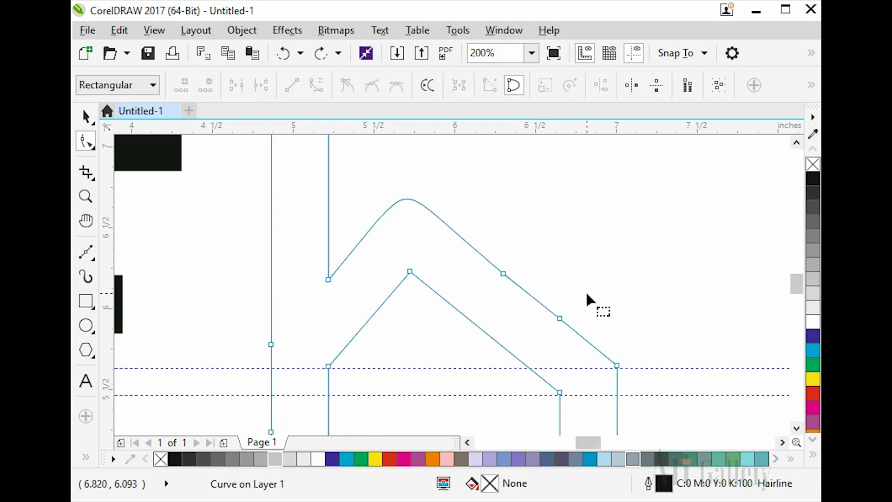
# Delete the extra node on the lower part of the roof's outer right slope.
pyautogui.click(556, 325)
pyautogui.press('Delete')
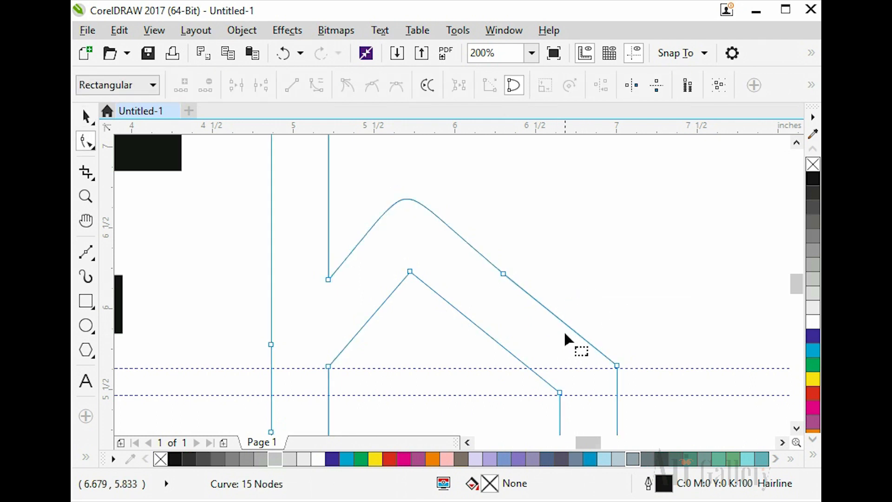
pyautogui.scroll(-1, 548, 259)
pyautogui.press('space')
# Delete the two horizontal guidelines running across the upper row of letters.
pyautogui.click(494, 269)
pyautogui.click(411, 257)
pyautogui.scroll(-1, 414, 260)
pyautogui.scroll(-1, 414, 260)
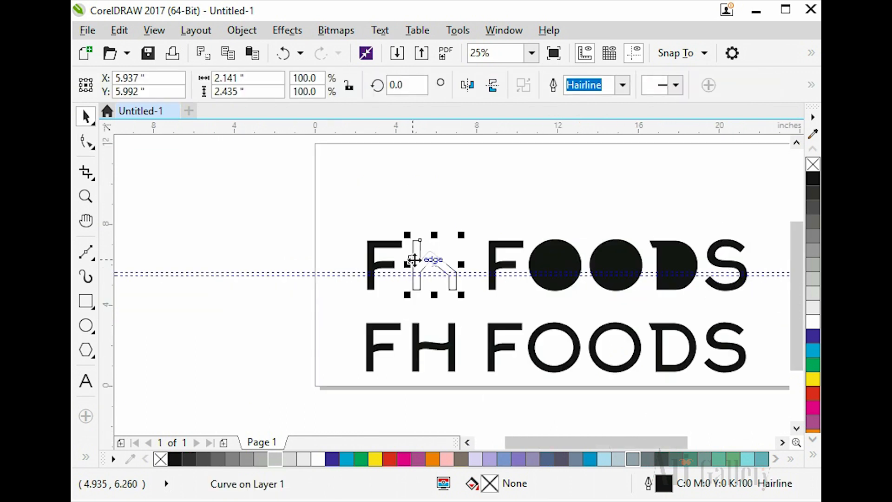
pyautogui.click(432, 238)
pyautogui.press('z')
pyautogui.moveTo(360, 233); pyautogui.dragTo(763, 299)
pyautogui.press('space')
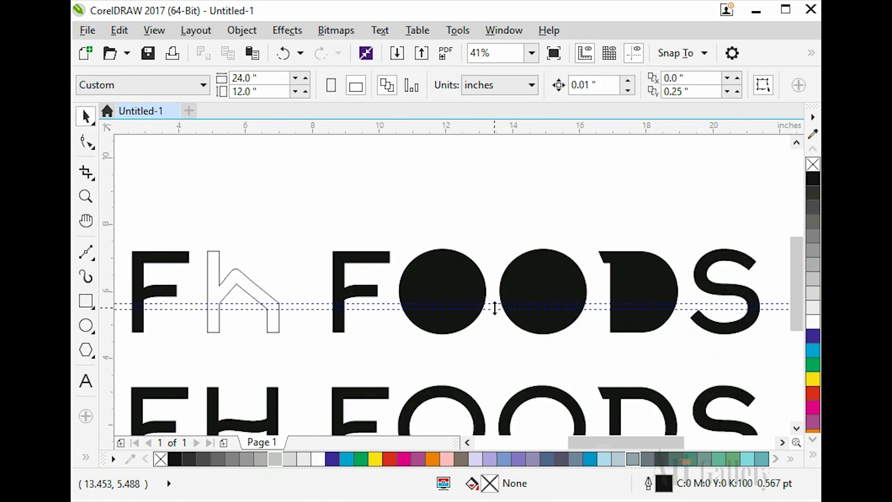
pyautogui.click(494, 307)
pyautogui.click(319, 325)
# Fill the house-shaped h with black and remove its outline.
pyautogui.click(237, 285)
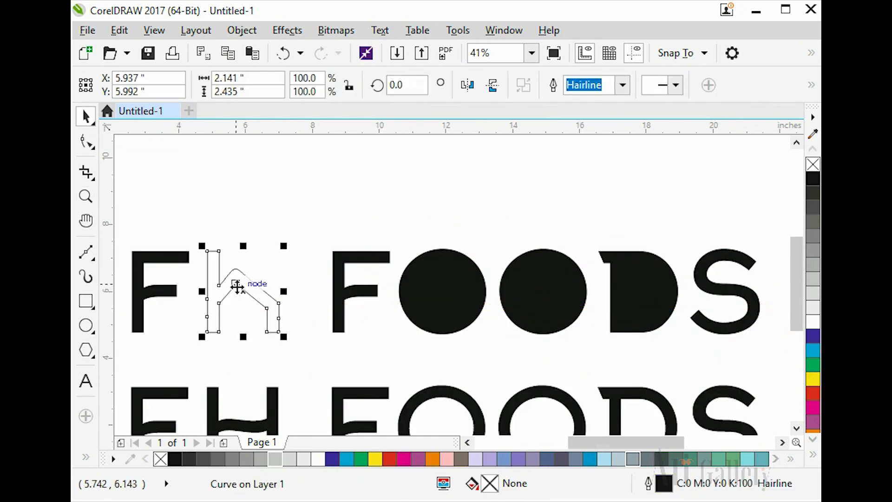
pyautogui.click(813, 179)
pyautogui.rightClick(813, 164)
pyautogui.click(609, 200)
# Simplify the D's outer shape against its overlapping inner shape to cut out the counter.
pyautogui.click(464, 266)
pyautogui.click(474, 237)
pyautogui.scroll(-2, 470, 242)
pyautogui.press('z')
pyautogui.moveTo(367, 221); pyautogui.dragTo(632, 302)
pyautogui.press('space')
pyautogui.moveTo(621, 209); pyautogui.dragTo(523, 357)
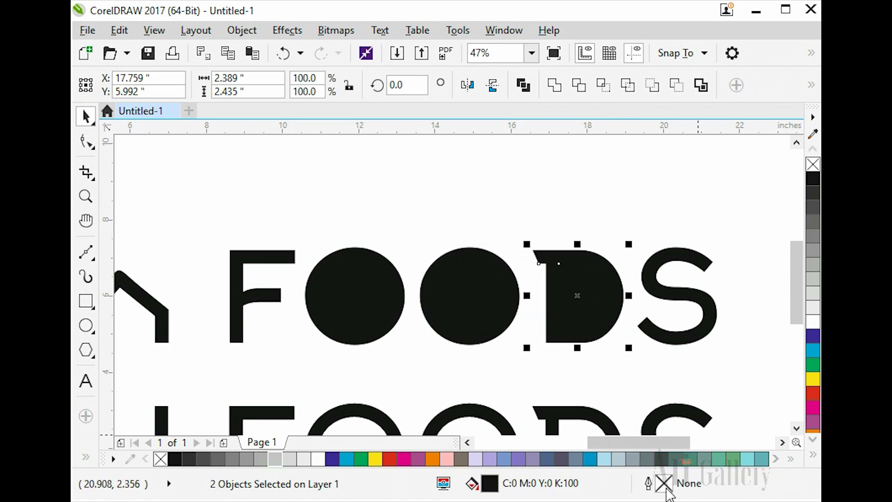
pyautogui.press('Escape')
pyautogui.moveTo(633, 205); pyautogui.dragTo(525, 365)
pyautogui.click(242, 30)
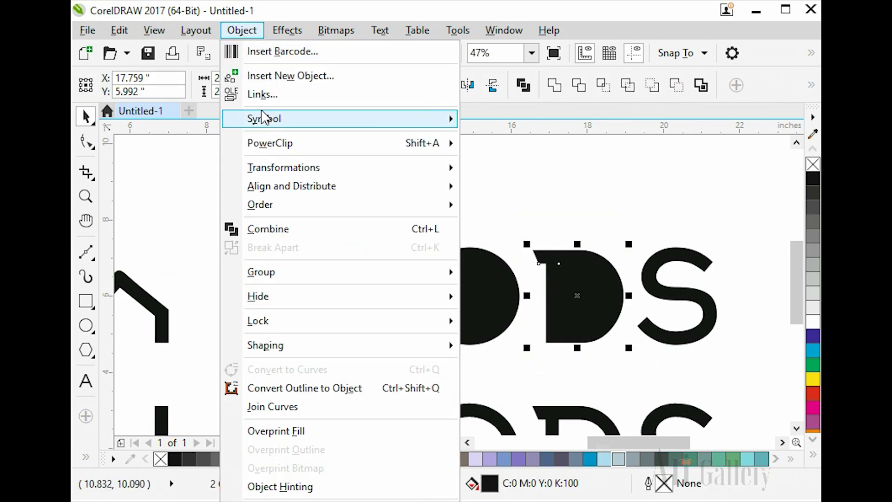
pyautogui.moveTo(345, 350)
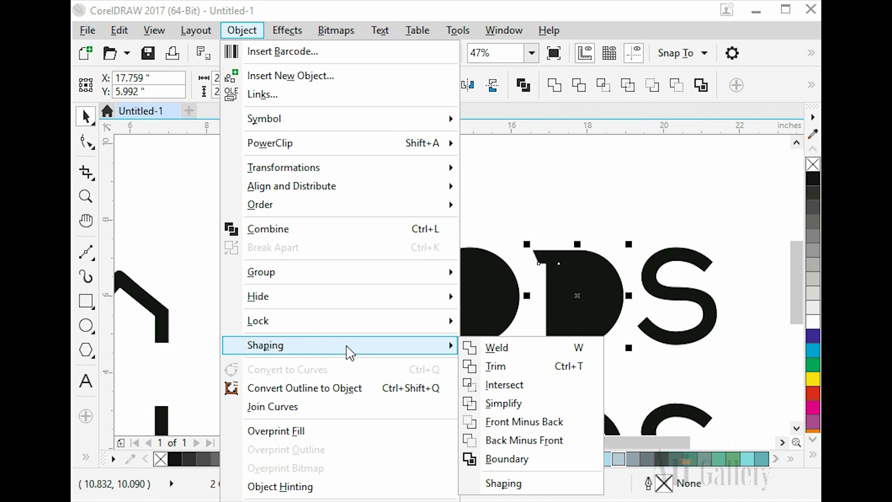
pyautogui.click(524, 403)
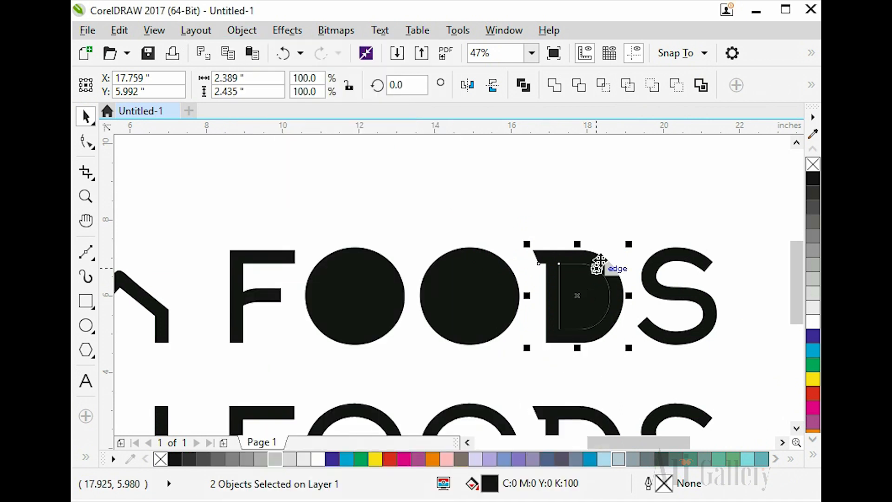
# Delete the loose inner piece of the D in the upper row.
pyautogui.click(597, 299)
pyautogui.click(593, 293)
pyautogui.rightClick(598, 295)
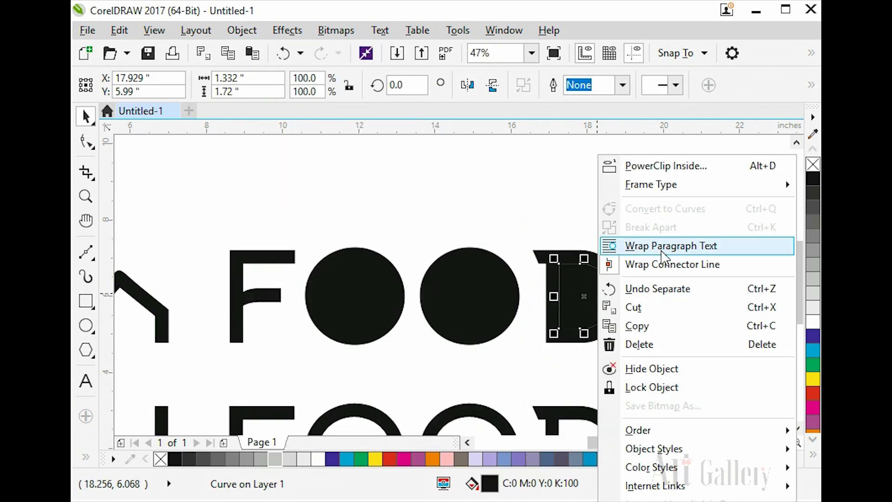
pyautogui.click(668, 344)
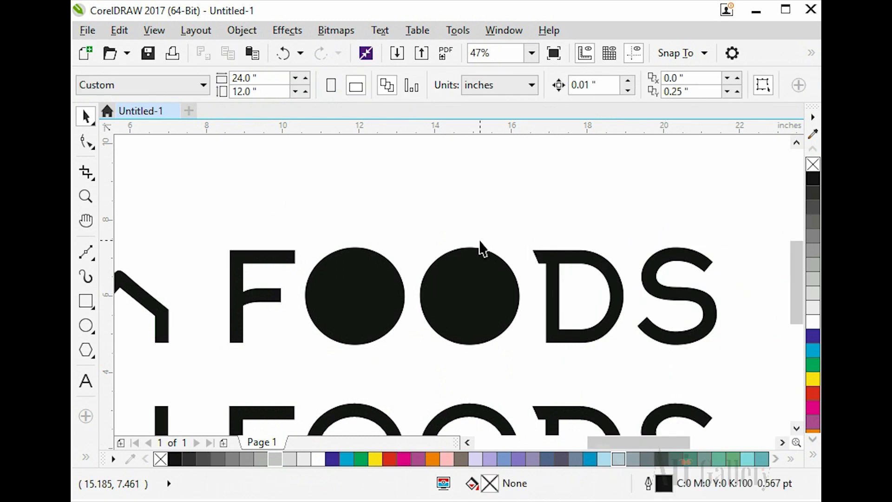
# Simplify the two overlapping discs of the first O to cut out its center.
pyautogui.moveTo(404, 212); pyautogui.dragTo(307, 367)
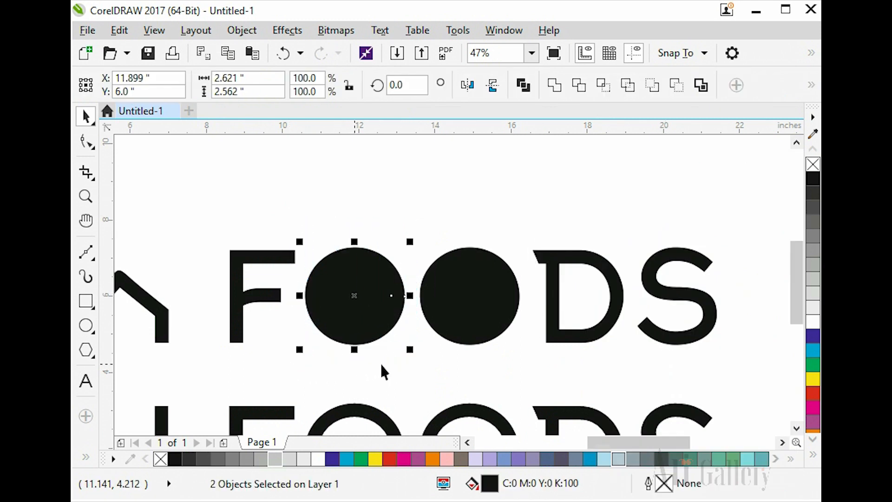
pyautogui.click(242, 30)
pyautogui.moveTo(438, 352)
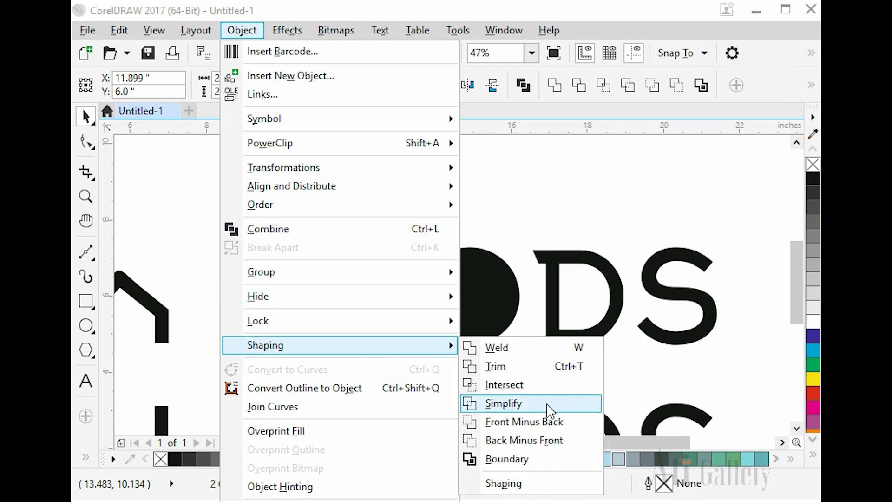
pyautogui.click(549, 404)
# Delete the loose inner disc of the first O.
pyautogui.click(374, 269)
pyautogui.click(366, 281)
pyautogui.rightClick(368, 281)
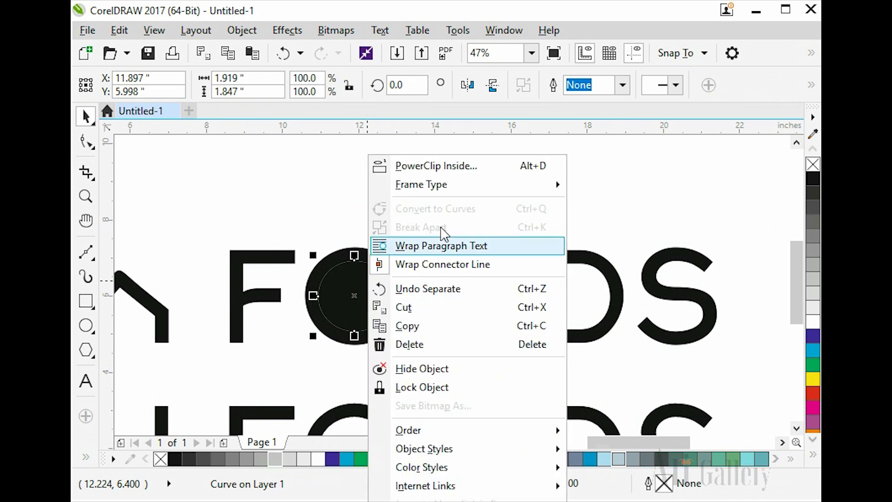
pyautogui.click(445, 346)
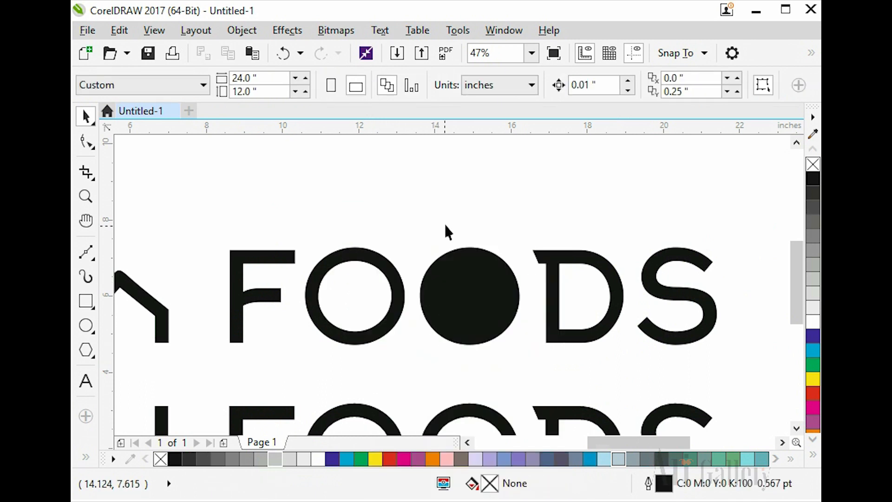
# Pull the second O's inner disc out above the letter and remove it, keeping the solid outer disc.
pyautogui.click(477, 282)
pyautogui.moveTo(477, 280); pyautogui.dragTo(478, 172)
pyautogui.click(602, 193)
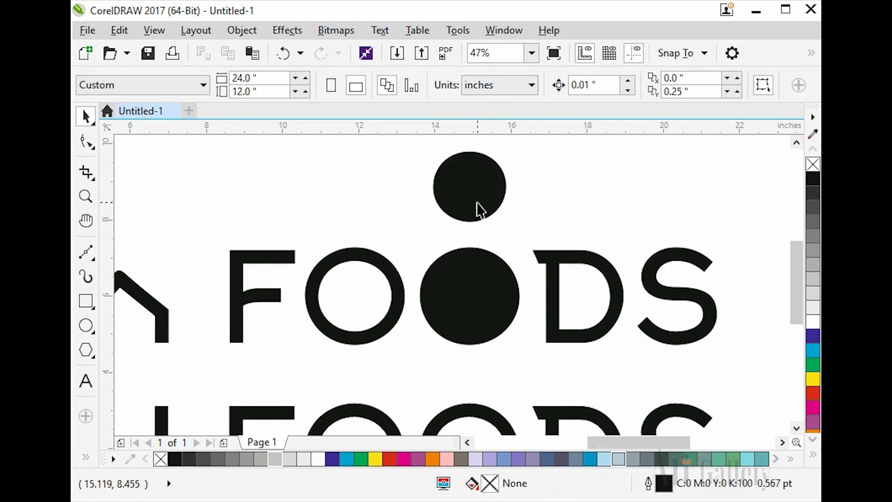
pyautogui.rightClick(477, 204)
pyautogui.moveTo(535, 470)
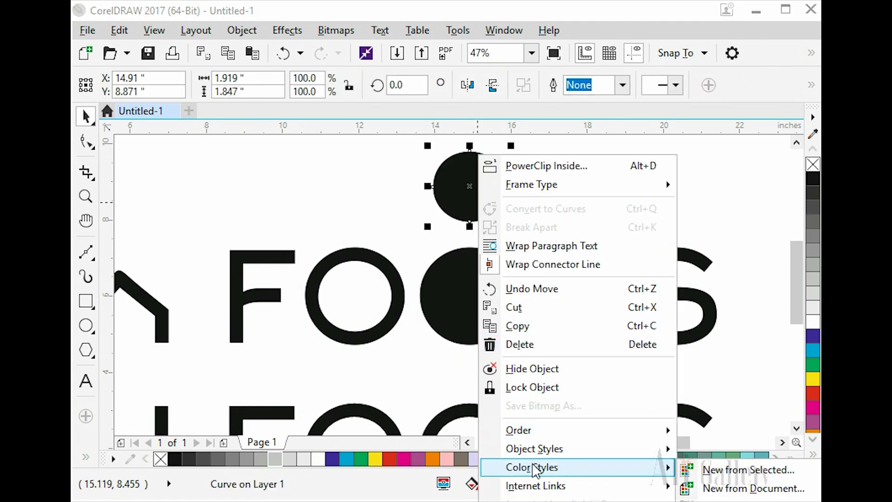
pyautogui.click(550, 369)
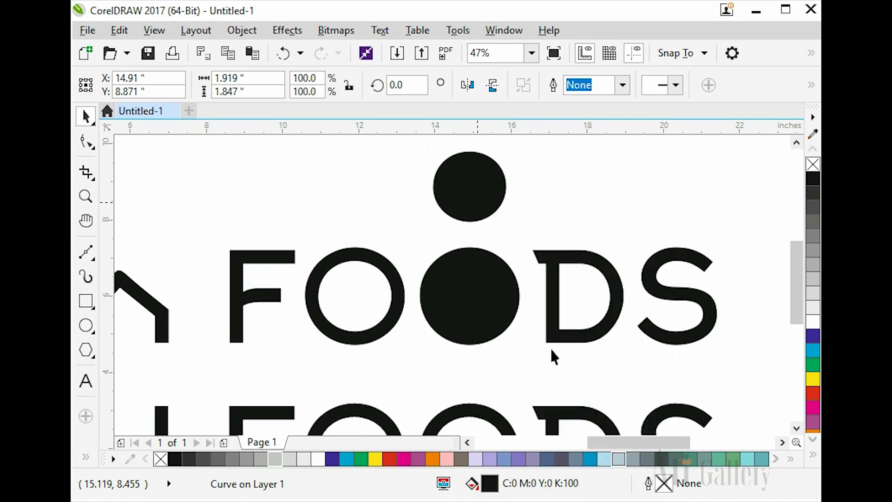
# Shift the second O, D and S about 1.26 inches left to overlap the first O, and fill the first O with 70% black.
pyautogui.moveTo(503, 206); pyautogui.dragTo(743, 379)
pyautogui.moveTo(495, 315); pyautogui.dragTo(451, 316)
pyautogui.click(420, 210)
pyautogui.click(356, 253)
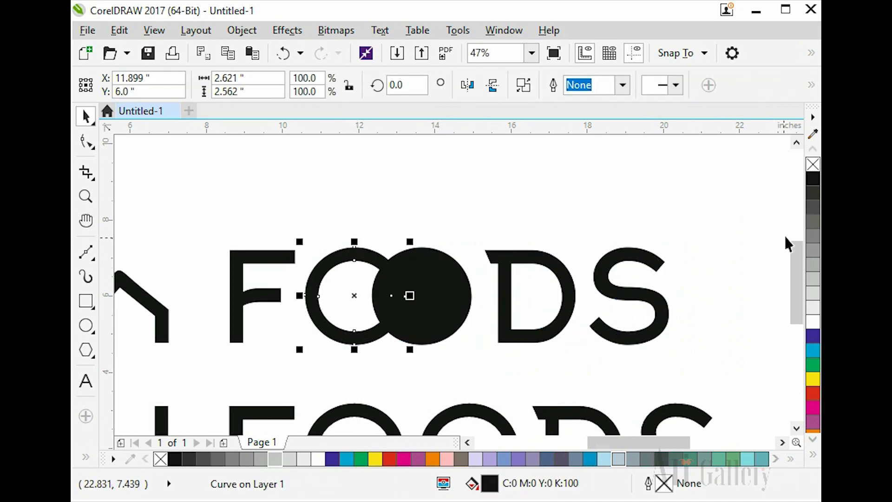
pyautogui.click(814, 221)
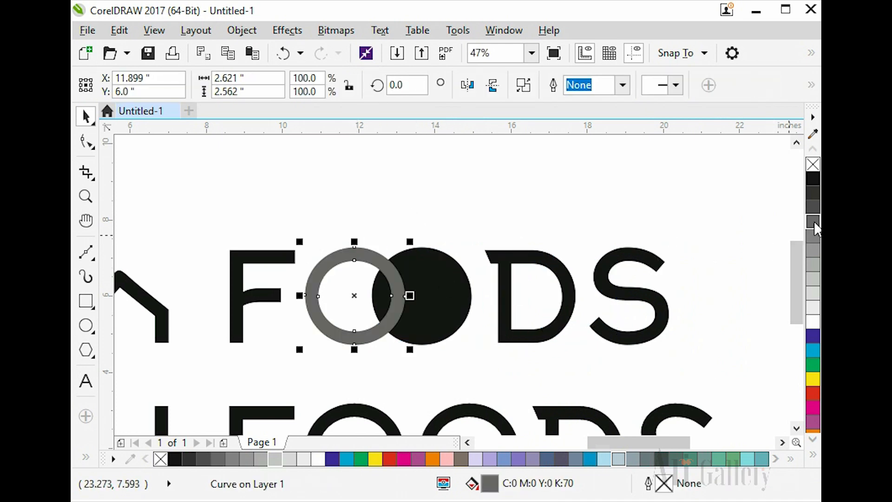
pyautogui.click(90, 456)
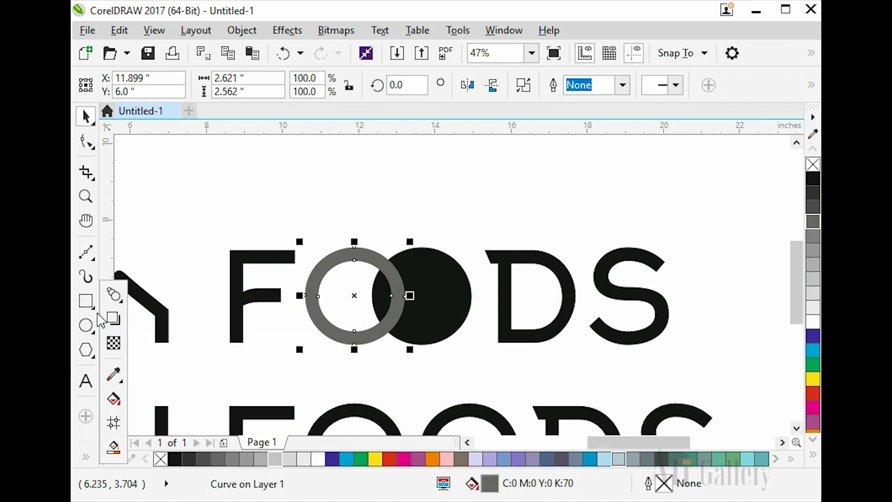
pyautogui.click(506, 361)
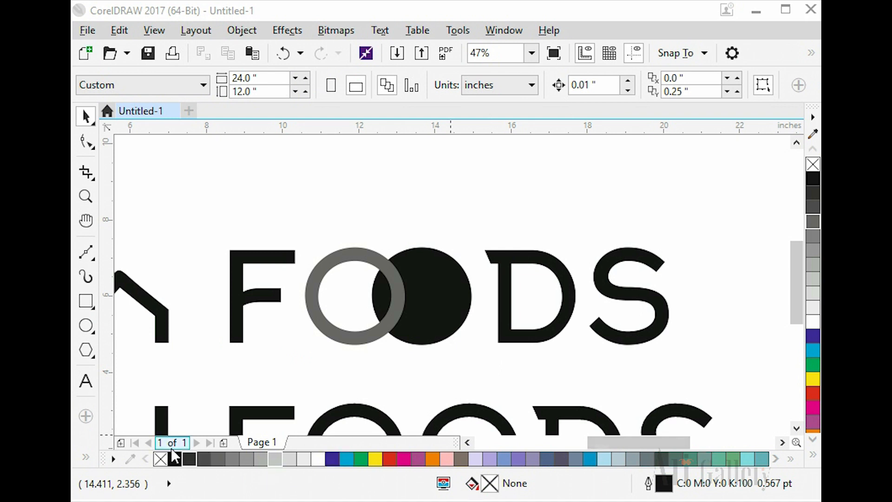
pyautogui.click(86, 459)
pyautogui.click(87, 460)
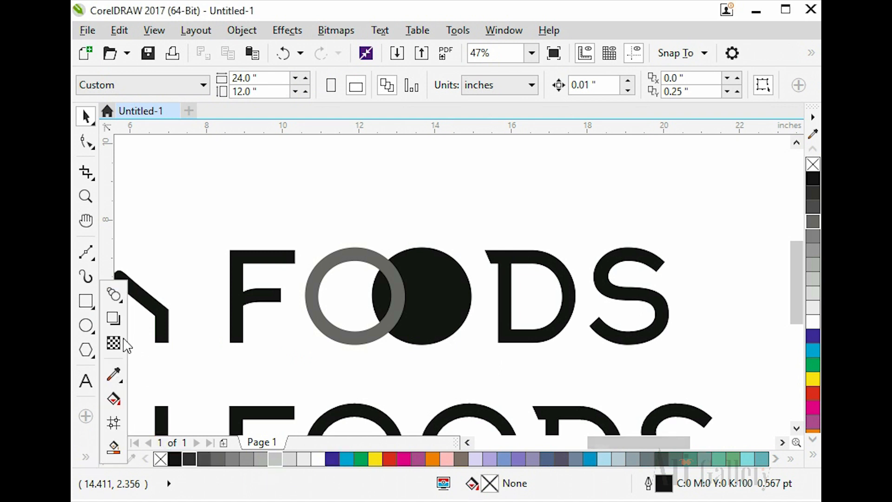
pyautogui.click(122, 303)
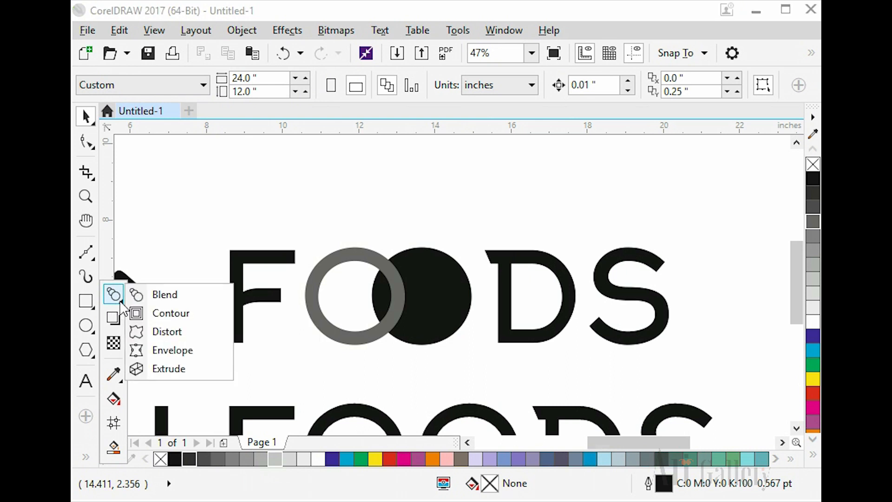
pyautogui.click(200, 314)
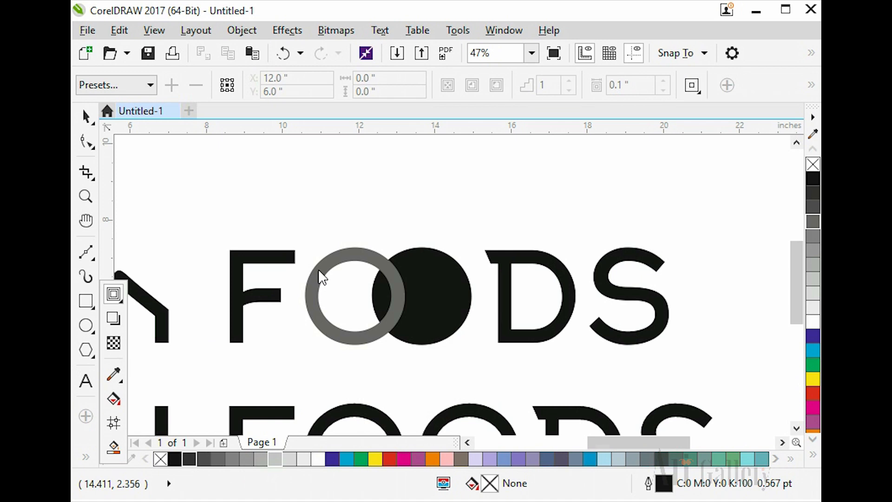
pyautogui.click(326, 276)
pyautogui.press('space')
# Apply a contour with the Flow Outward preset to the grey first O.
pyautogui.click(348, 255)
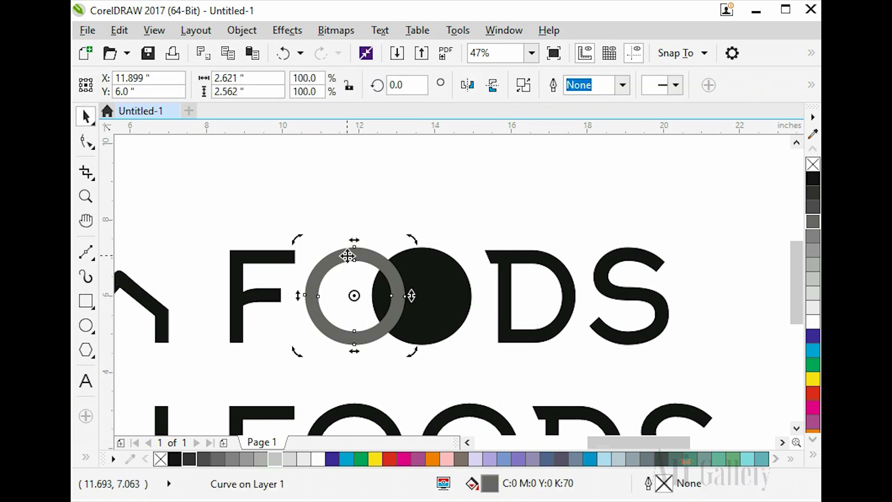
pyautogui.click(87, 459)
pyautogui.click(118, 307)
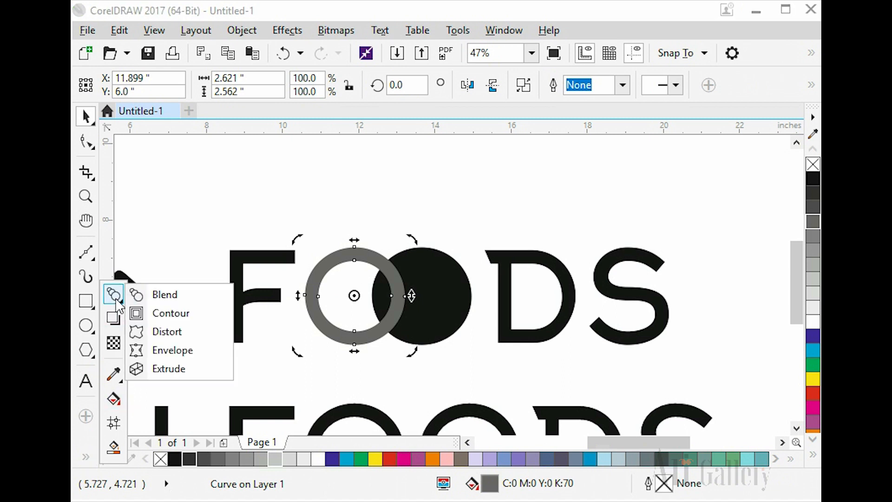
pyautogui.click(171, 314)
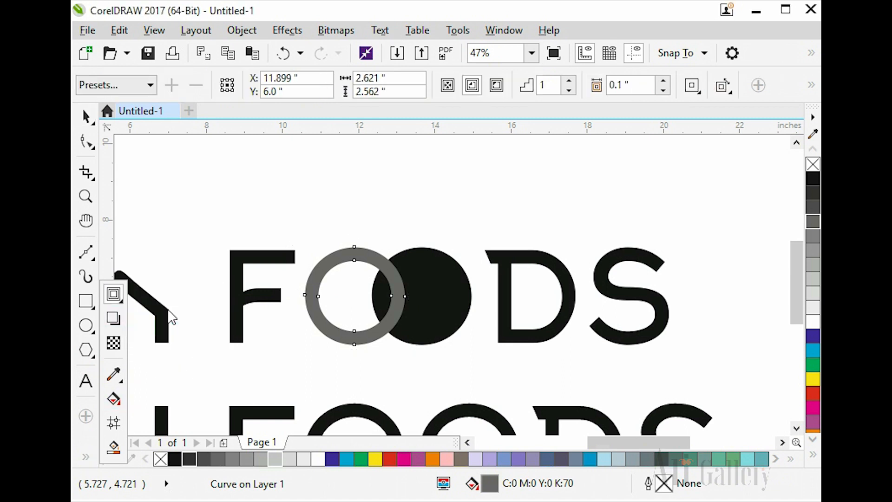
pyautogui.click(148, 89)
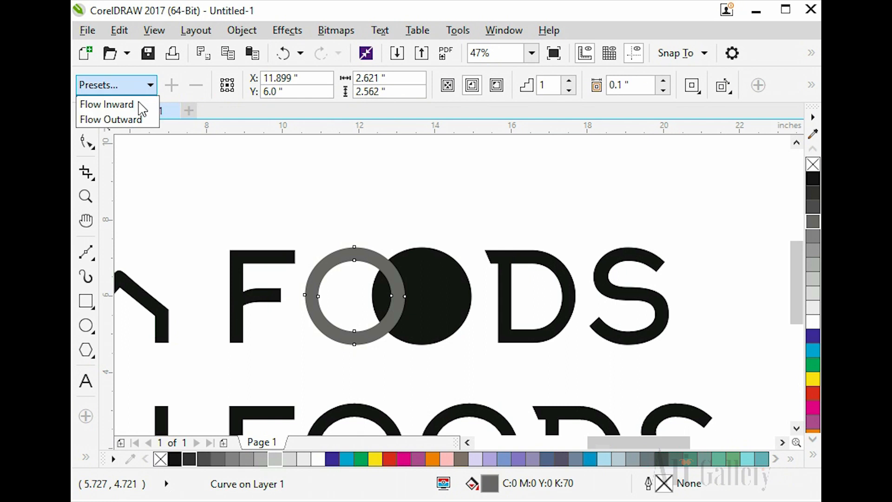
pyautogui.click(140, 116)
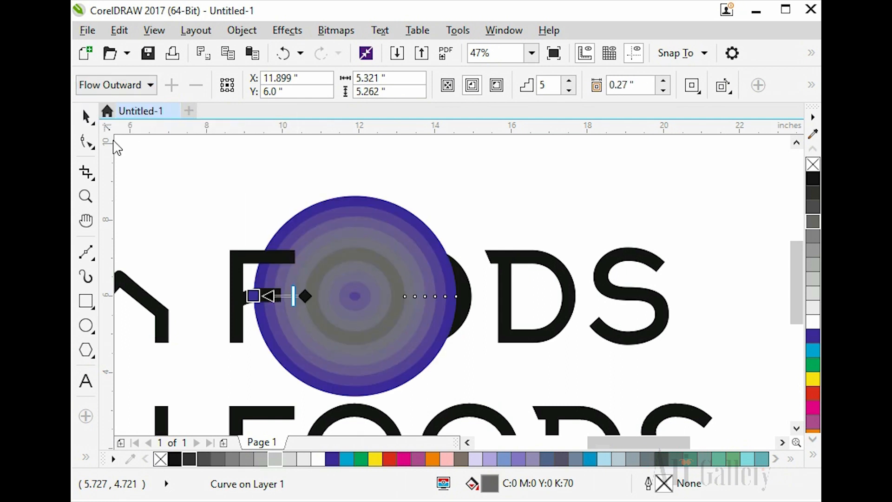
# Set the first O's contour to 1 step with an offset of 0.2 inches.
pyautogui.doubleClick(552, 83)
pyautogui.write('1')
pyautogui.press('Tab')
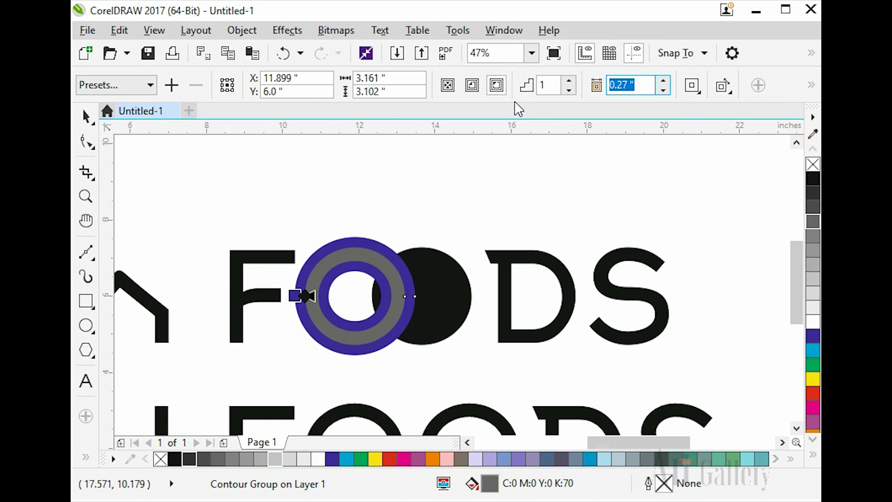
pyautogui.write('.2')
pyautogui.press('Return')
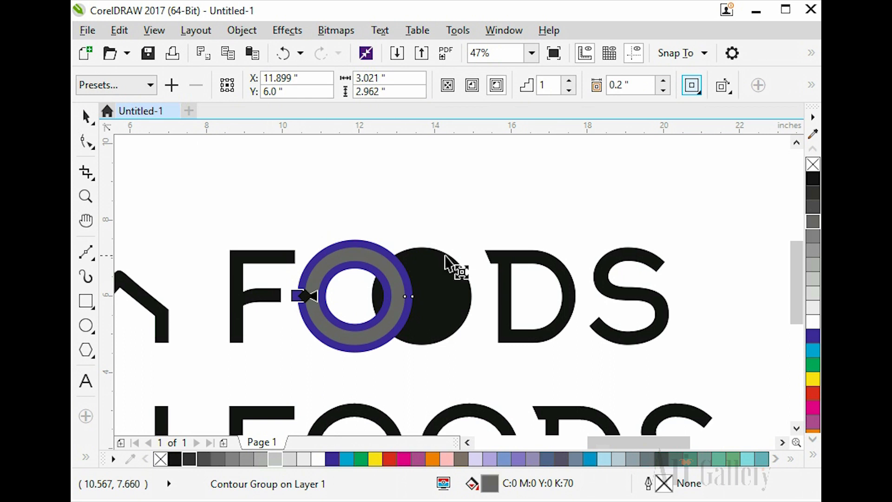
pyautogui.press('space')
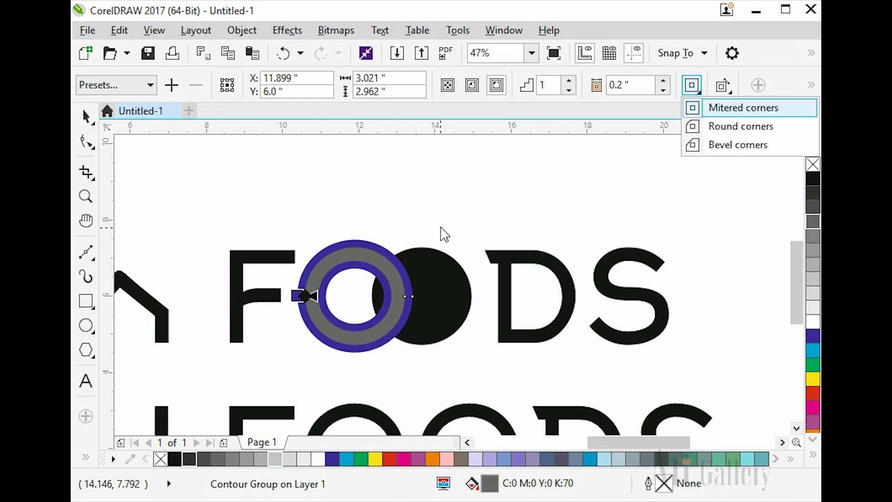
# Try to move the grey ring of the first O off its purple contour.
pyautogui.click(92, 116)
pyautogui.click(279, 203)
pyautogui.click(376, 264)
pyautogui.moveTo(378, 259); pyautogui.dragTo(387, 253)
pyautogui.hotkey('ctrl', 'z')
pyautogui.click(392, 218)
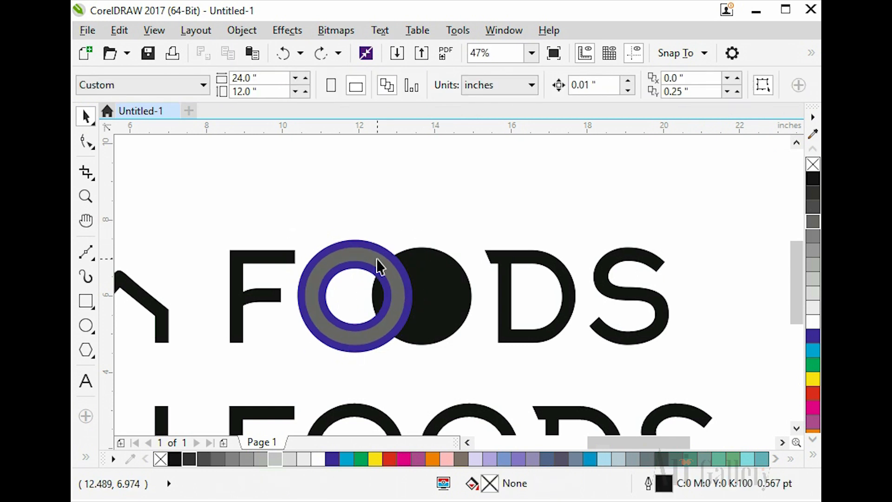
# Break the first O's contour group apart to separate the purple contour from the grey ring.
pyautogui.click(377, 258)
pyautogui.rightClick(378, 259)
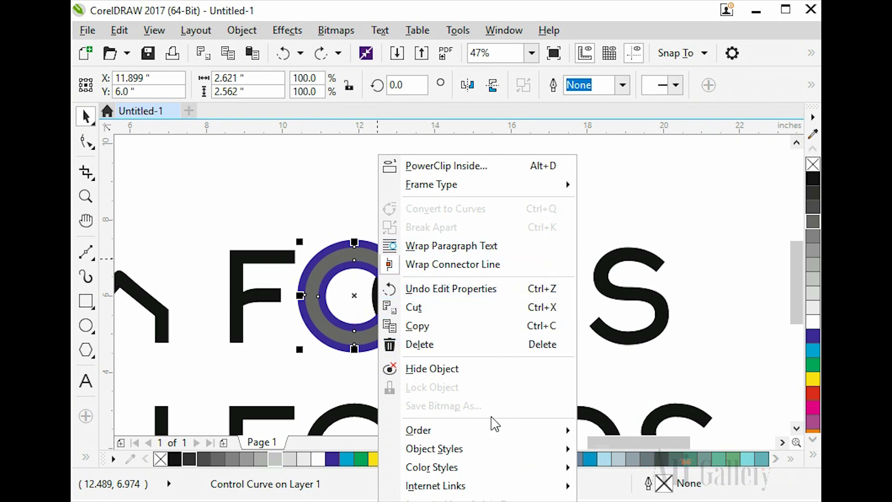
pyautogui.click(691, 193)
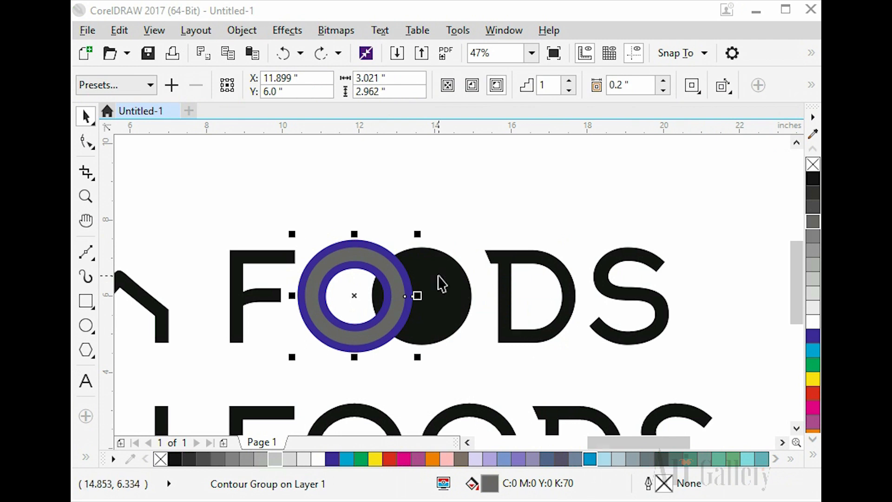
pyautogui.click(242, 30)
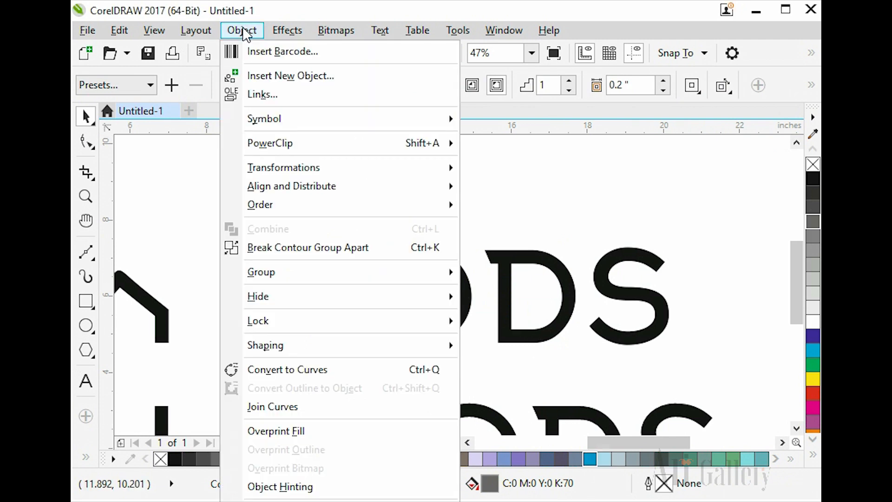
pyautogui.click(399, 247)
# Trim the black disc of the second O with the purple contour of the first O.
pyautogui.click(377, 196)
pyautogui.moveTo(389, 257); pyautogui.dragTo(461, 193)
pyautogui.hotkey('ctrl', 'z')
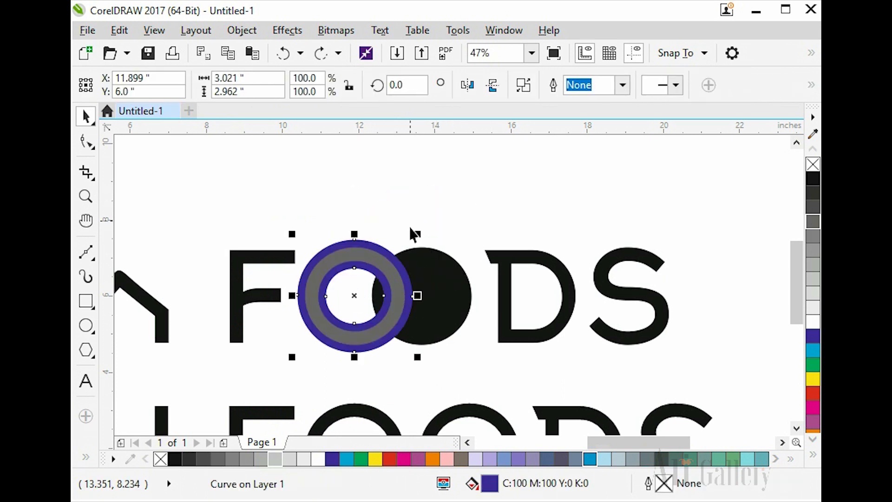
pyautogui.keyDown('shift'); pyautogui.click(440, 285); pyautogui.keyUp('shift')
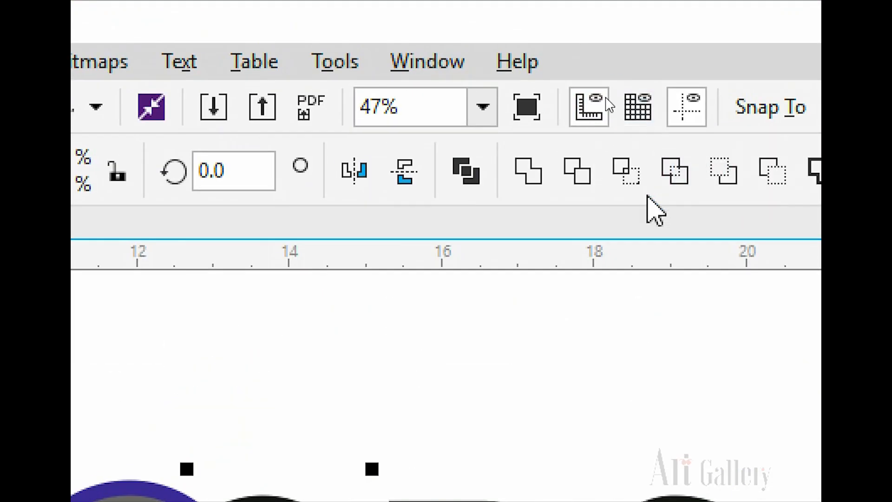
pyautogui.click(578, 172)
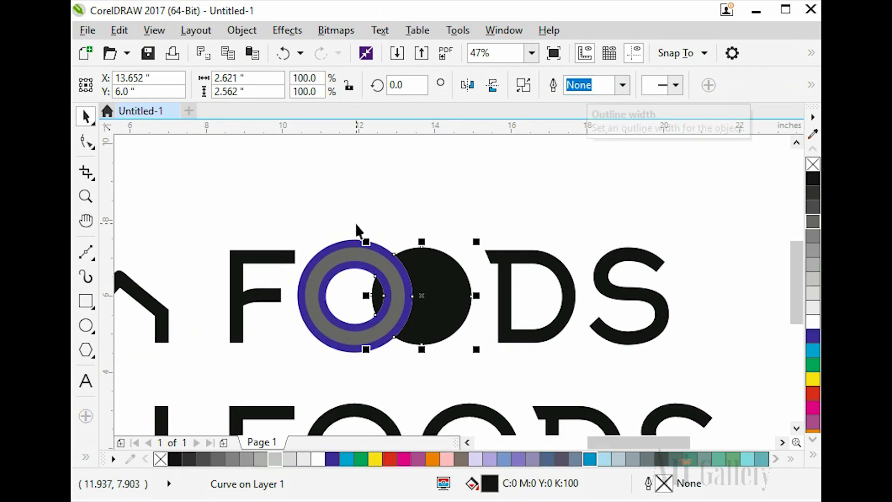
# Delete the purple contour around the first O.
pyautogui.click(371, 228)
pyautogui.click(364, 242)
pyautogui.click(364, 238)
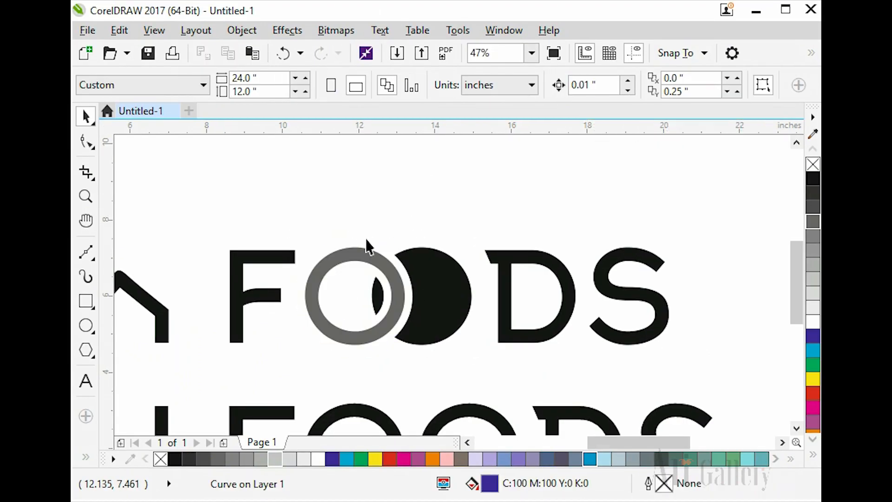
# Break the trimmed black disc apart and delete the leftover sliver inside the first O.
pyautogui.click(454, 291)
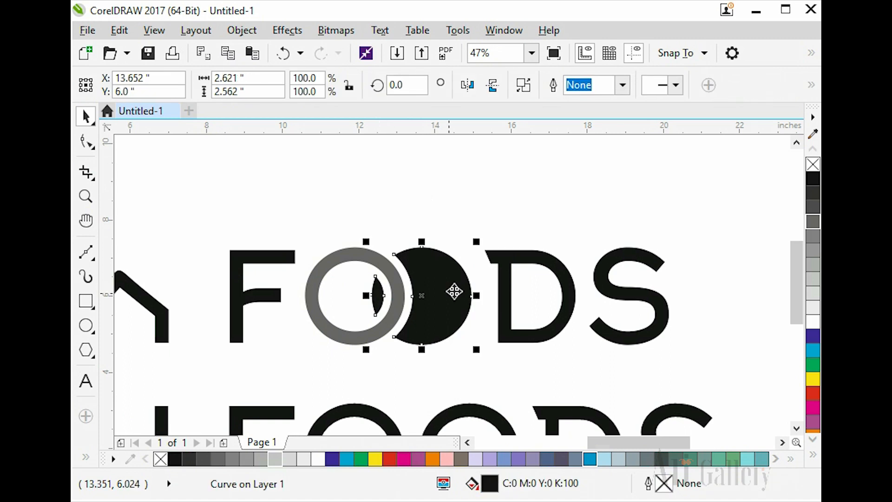
pyautogui.click(443, 228)
pyautogui.click(378, 295)
pyautogui.press('Delete')
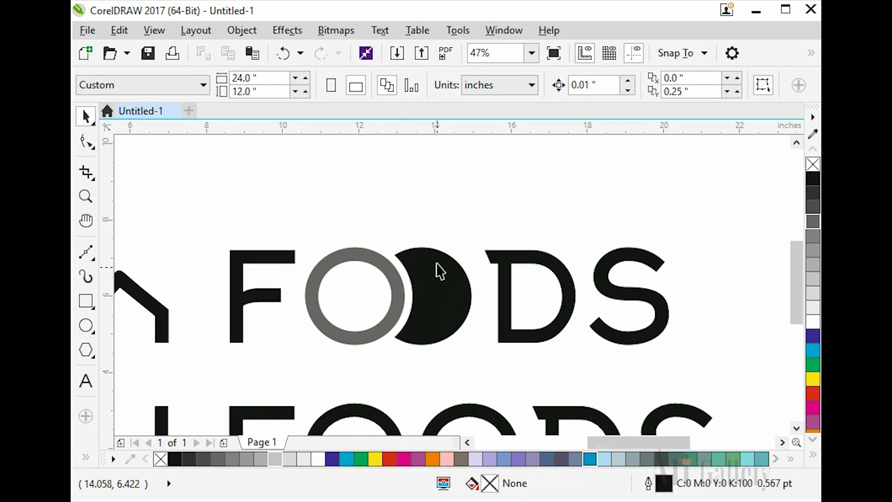
# Set the document's nudge distance to 0.1 inches.
pyautogui.scroll(-2, 436, 269)
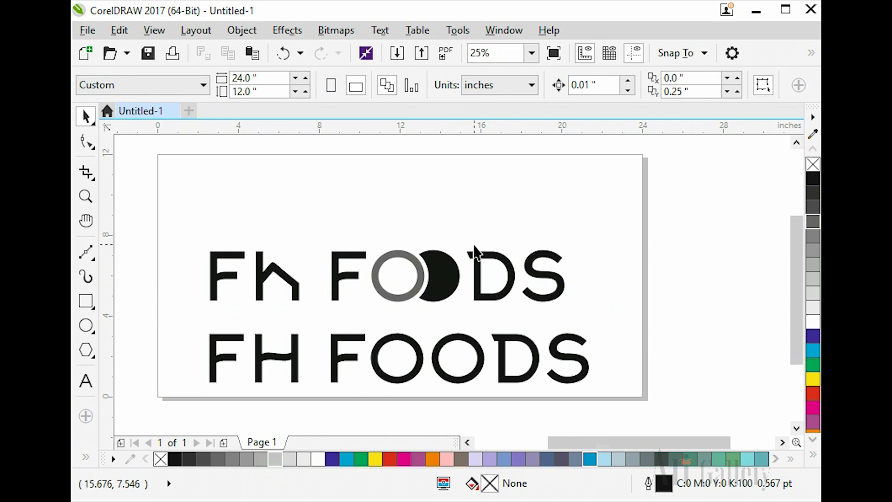
pyautogui.press('z')
pyautogui.moveTo(587, 223); pyautogui.dragTo(289, 339)
pyautogui.press('space')
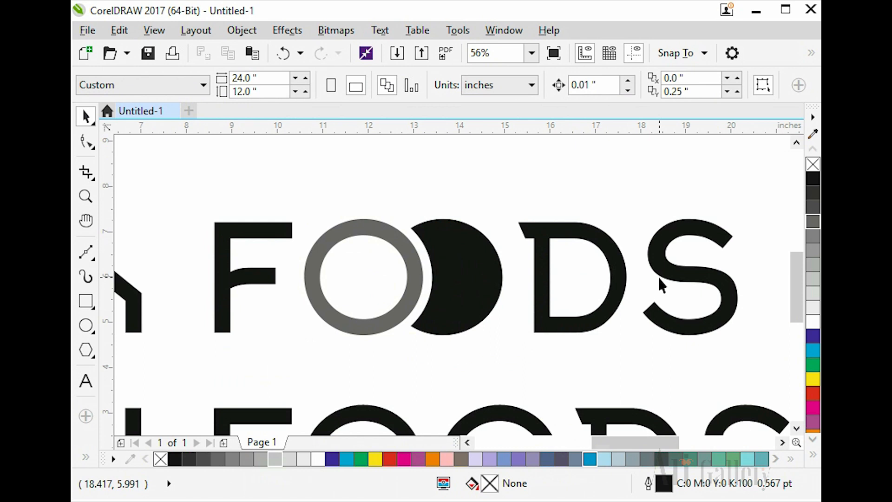
pyautogui.click(659, 277)
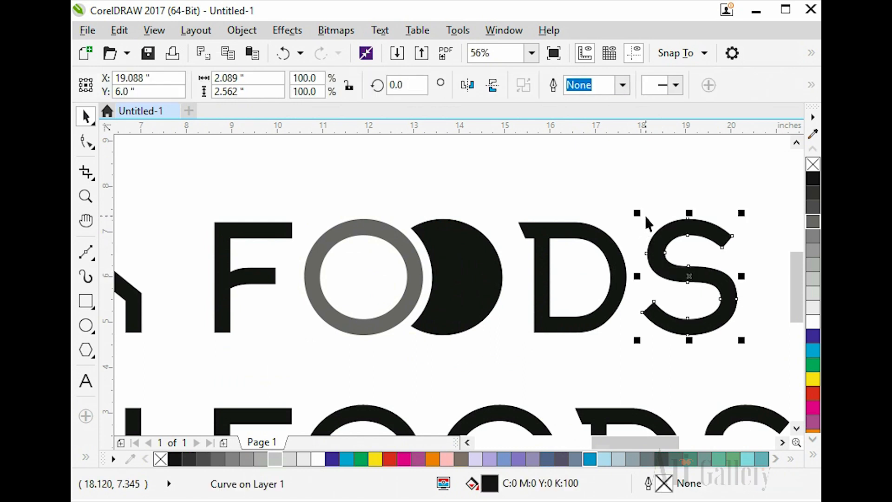
pyautogui.click(641, 206)
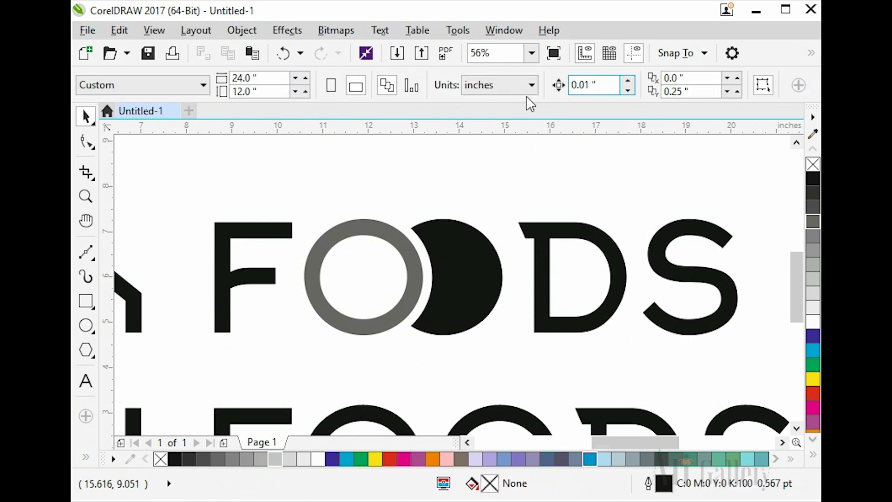
pyautogui.moveTo(602, 87); pyautogui.dragTo(517, 103)
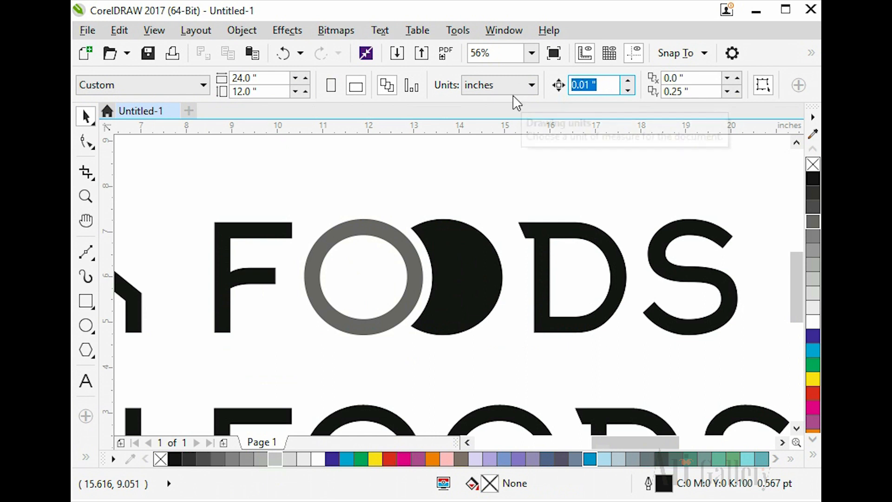
pyautogui.write('0.1')
pyautogui.press('Return')
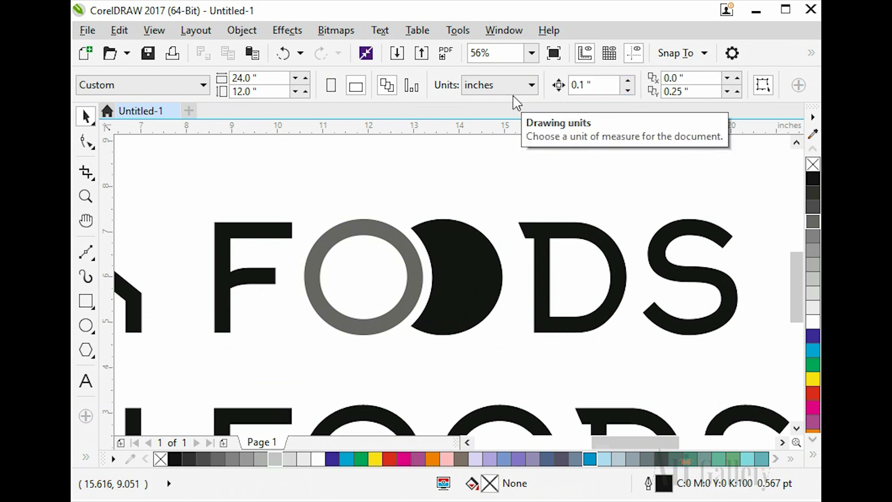
# Nudge the D and S of the upper FOODS left to tighten their spacing after the second O.
pyautogui.click(694, 285)
pyautogui.moveTo(749, 182); pyautogui.dragTo(488, 358)
pyautogui.press('Left')
# Nudge both Os, the D and the S together left, closer to the F of the upper FOODS.
pyautogui.moveTo(756, 173); pyautogui.dragTo(297, 366)
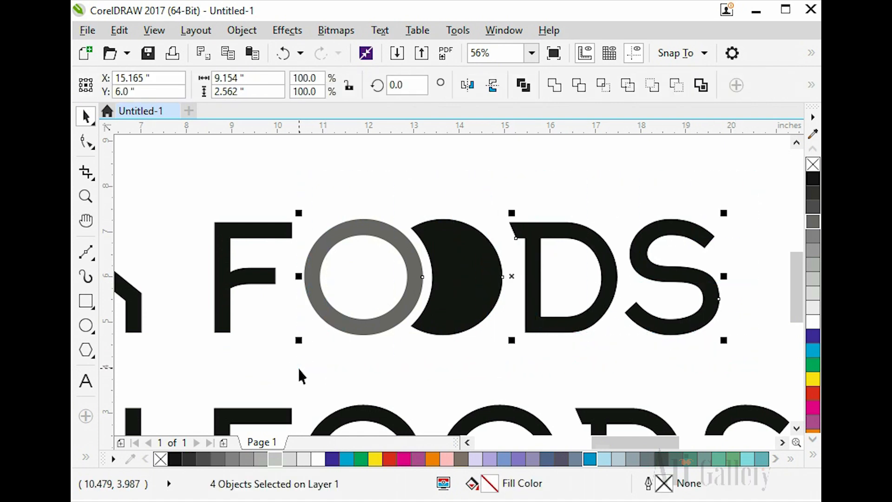
pyautogui.press('Left')
pyautogui.press('Left')
pyautogui.press('Escape')
pyautogui.scroll(-3, 476, 223)
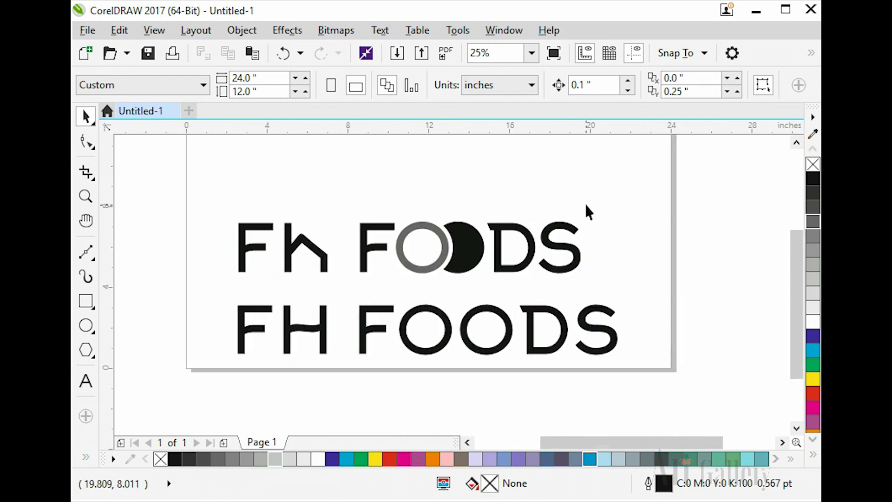
# Fill all letters of the upper Fh FOODS wordmark with 90% black.
pyautogui.moveTo(408, 279); pyautogui.dragTo(341, 281)
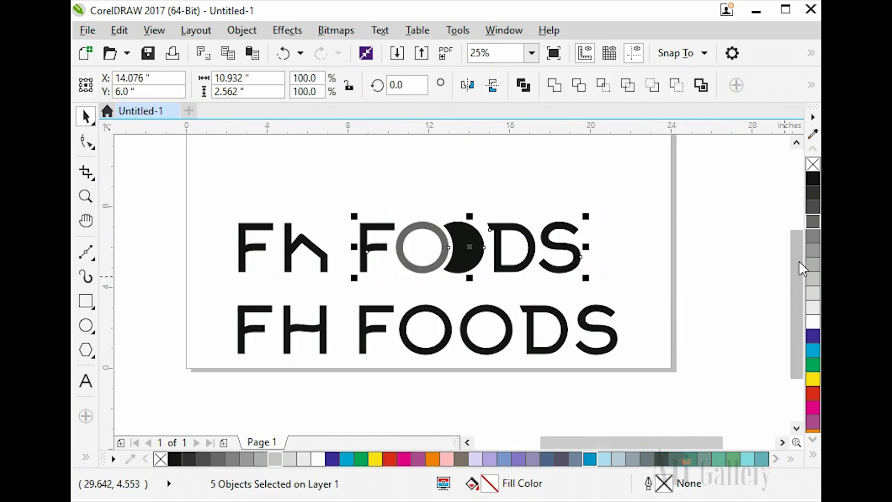
pyautogui.click(815, 195)
pyautogui.click(626, 205)
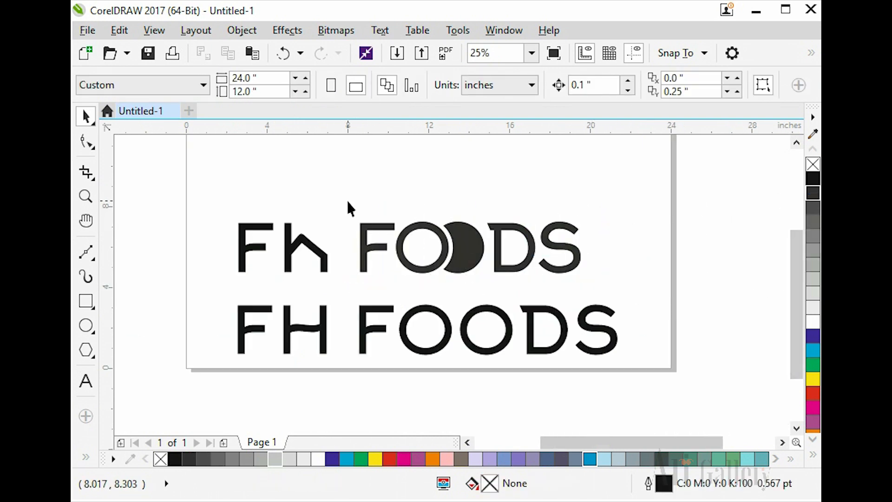
pyautogui.moveTo(224, 289); pyautogui.dragTo(224, 289)
pyautogui.click(816, 190)
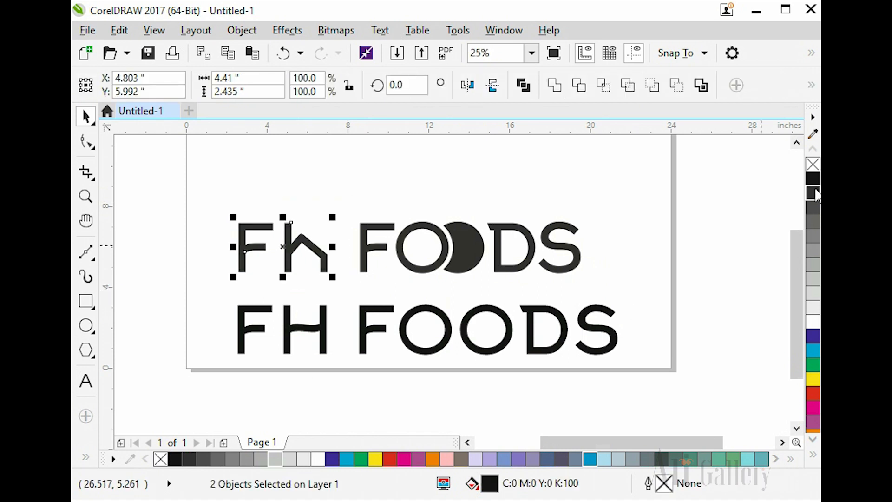
pyautogui.click(622, 215)
# Delete the original FH FOODS text line below the modified wordmark.
pyautogui.moveTo(601, 199); pyautogui.dragTo(210, 288)
pyautogui.press('space')
pyautogui.rightClick(316, 411)
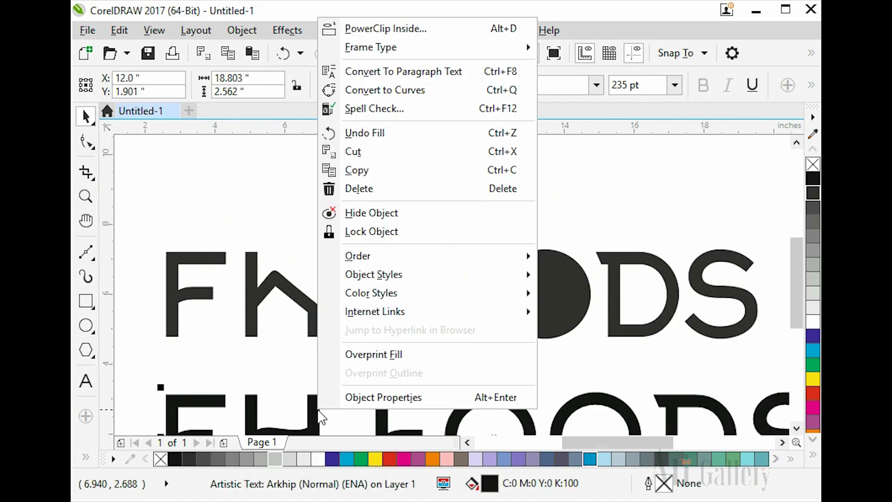
pyautogui.click(375, 195)
pyautogui.scroll(-2, 376, 203)
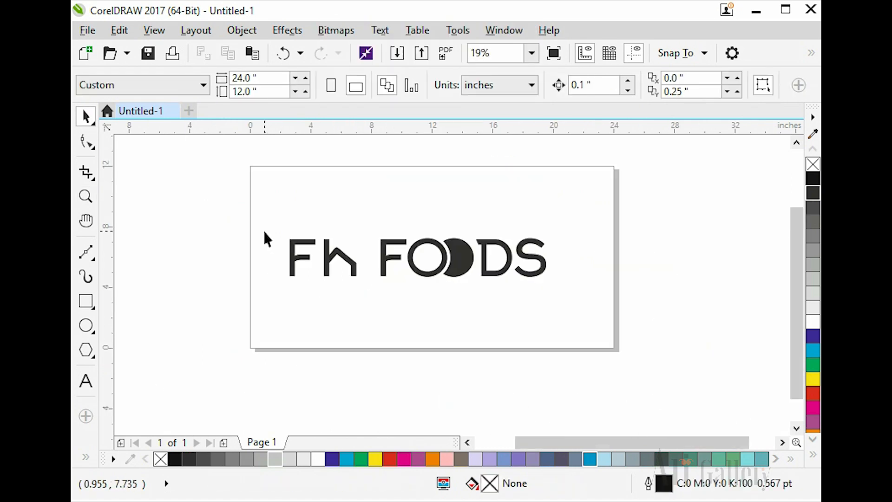
# Group all seven wordmark letters and centre the group on the page.
pyautogui.moveTo(585, 316); pyautogui.dragTo(587, 315)
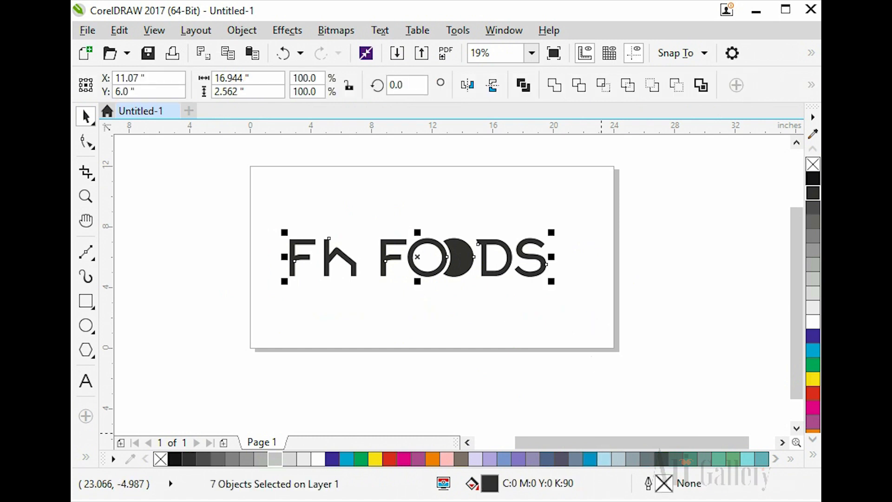
pyautogui.hotkey('ctrl', 'g')
pyautogui.press('p')
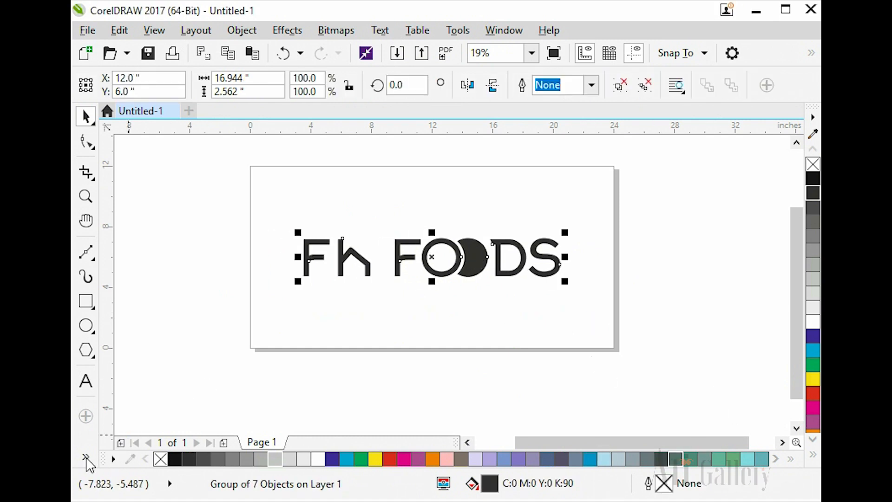
# Draw a circle about 10.44 inches in diameter beside the page and duplicate it sideways so the two circles overlap.
pyautogui.click(86, 459)
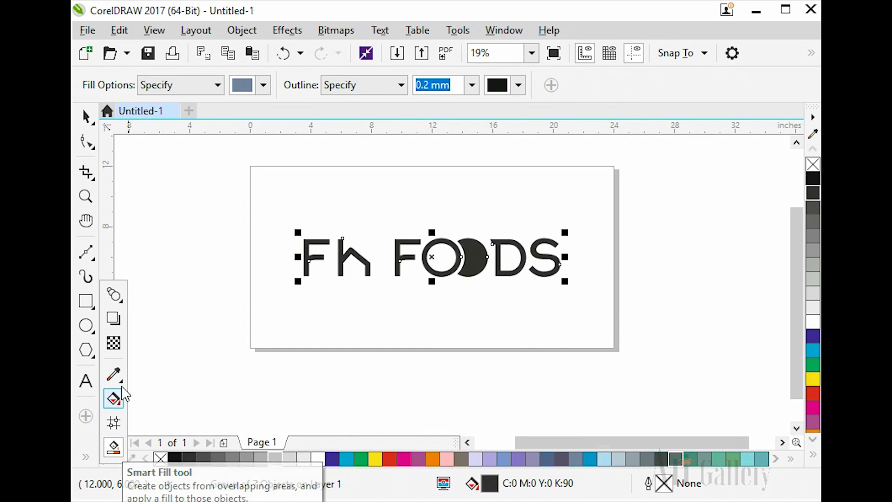
pyautogui.press('space')
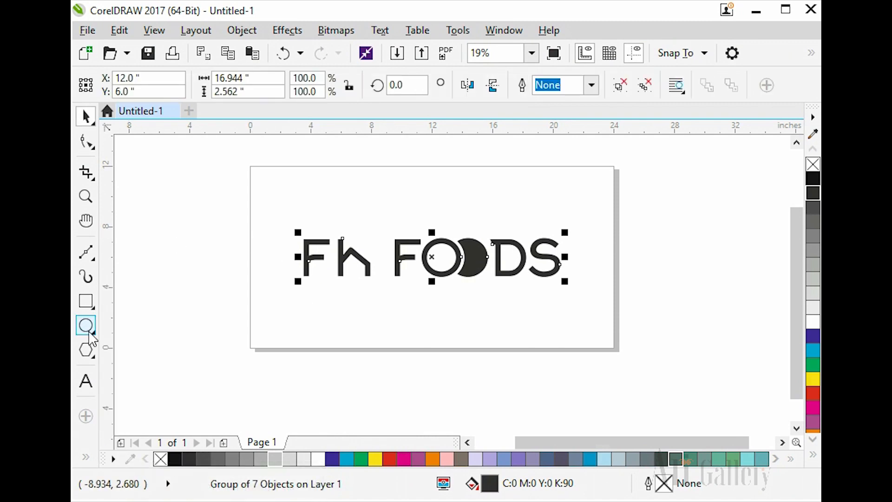
pyautogui.press('F7')
pyautogui.moveTo(167, 232); pyautogui.dragTo(230, 312)
pyautogui.press('space')
pyautogui.moveTo(212, 261); pyautogui.dragTo(276, 346)
# Create a blue-grey leaf shape from the overlap of the two circles with the Smart Fill tool.
pyautogui.click(86, 460)
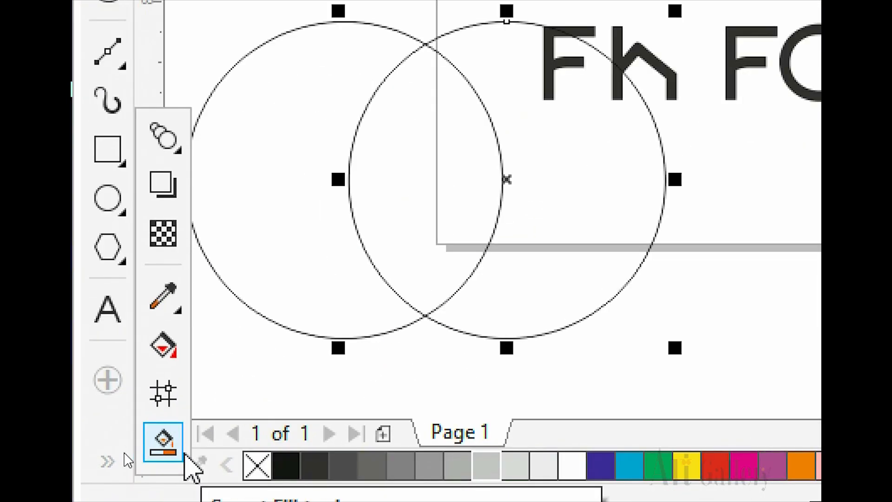
pyautogui.click(169, 439)
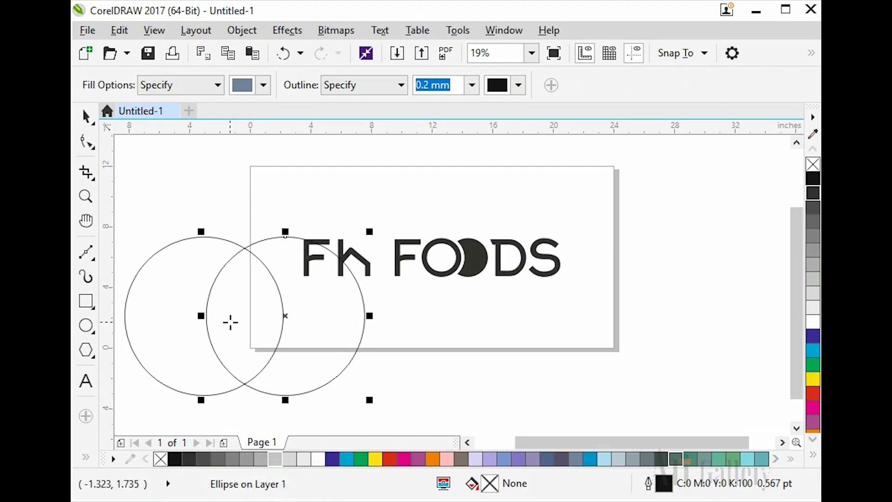
pyautogui.click(235, 321)
pyautogui.press('space')
# Delete both construction circles, keeping only the filled leaf shape.
pyautogui.click(332, 361)
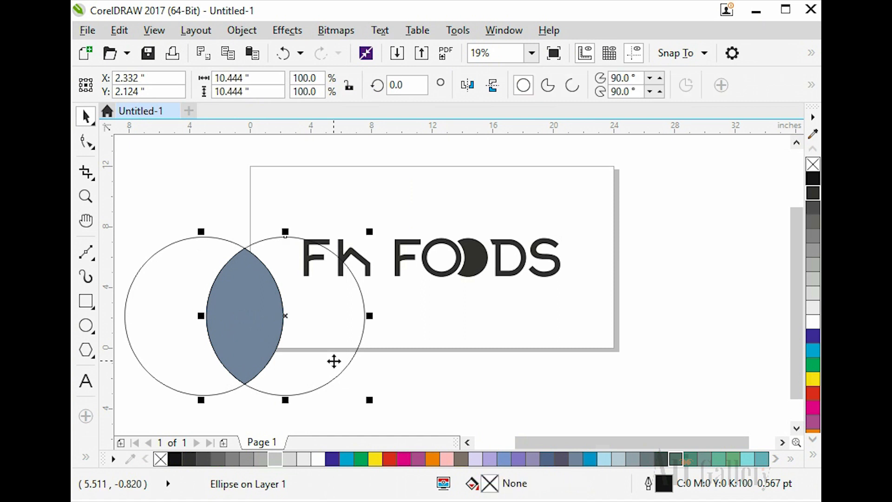
pyautogui.rightClick(333, 361)
pyautogui.click(341, 346)
pyautogui.click(175, 361)
pyautogui.press('Delete')
# Scale the leaf down to 37.1% and place it just above the second O of FOODS.
pyautogui.moveTo(247, 315); pyautogui.dragTo(625, 243)
pyautogui.moveTo(671, 172); pyautogui.dragTo(477, 219)
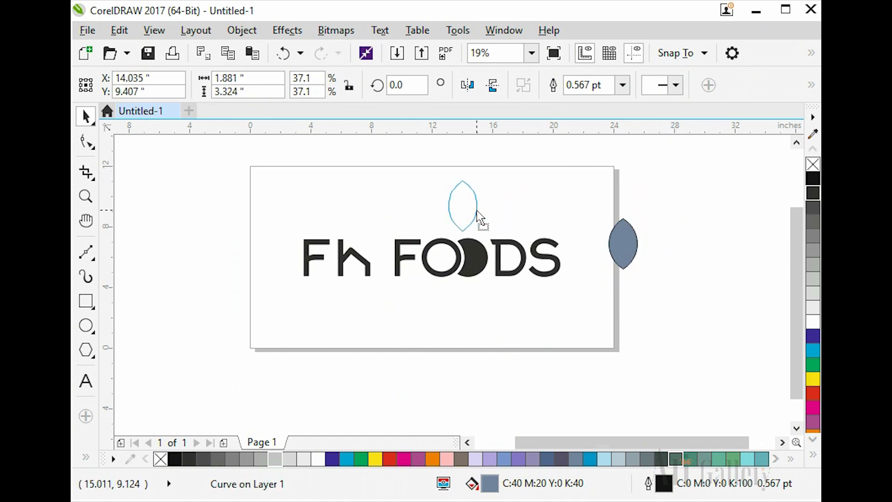
pyautogui.press('z')
pyautogui.moveTo(378, 158); pyautogui.dragTo(536, 257)
pyautogui.press('space')
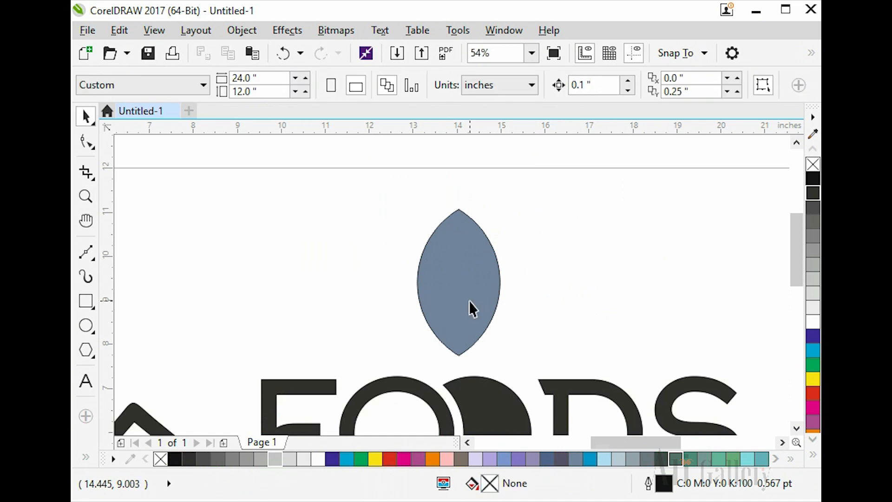
pyautogui.scroll(3, 468, 300)
pyautogui.moveTo(466, 297); pyautogui.dragTo(464, 306)
pyautogui.scroll(-3, 290, 254)
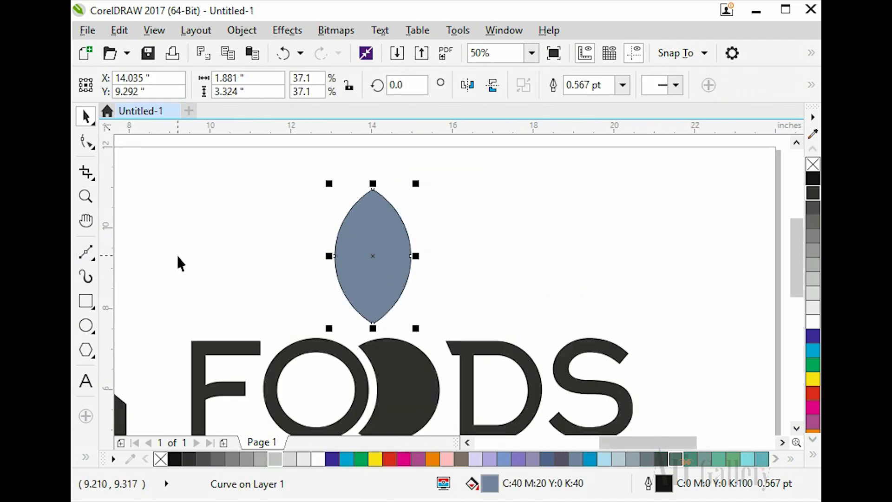
# Draw a rectangle about 2.8 by 4.3 inches over the leaf's left half, with its right edge through the leaf's tip.
pyautogui.click(85, 302)
pyautogui.moveTo(258, 167); pyautogui.dragTo(380, 340)
pyautogui.press('space')
pyautogui.scroll(5, 375, 196)
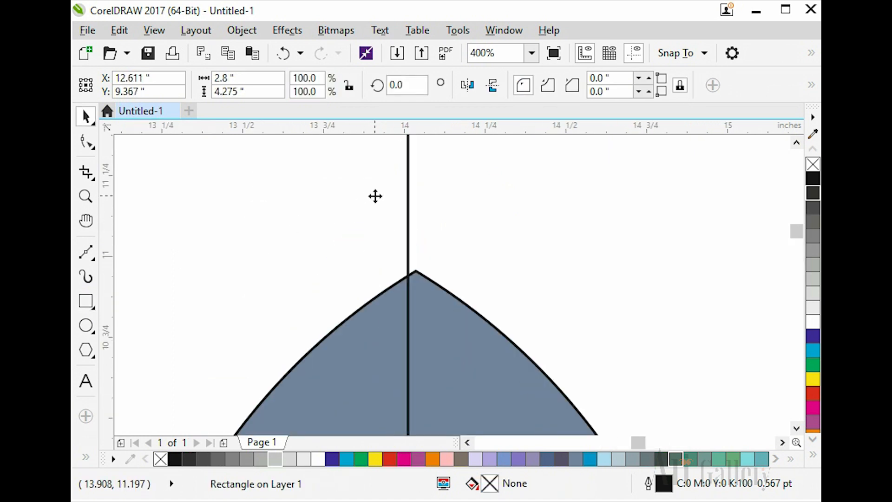
pyautogui.moveTo(370, 213); pyautogui.dragTo(378, 215)
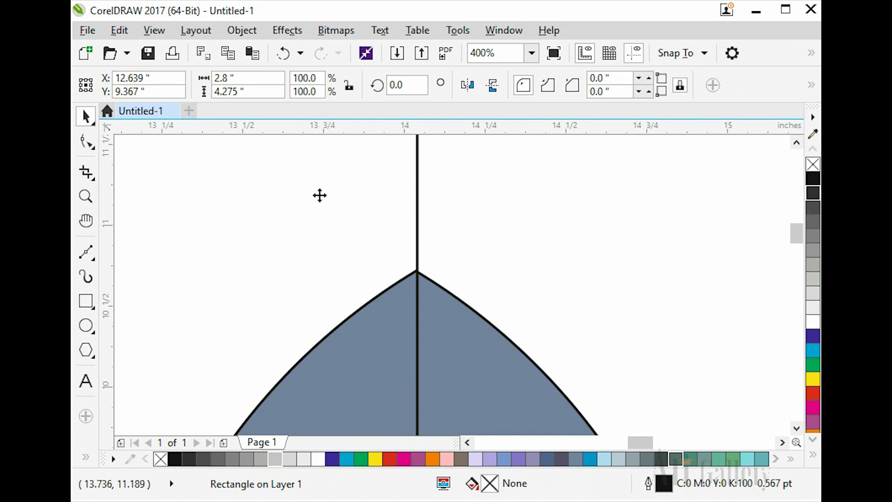
# Trim the leaf's left half away with the rectangle and delete the rectangle.
pyautogui.scroll(-3, 328, 204)
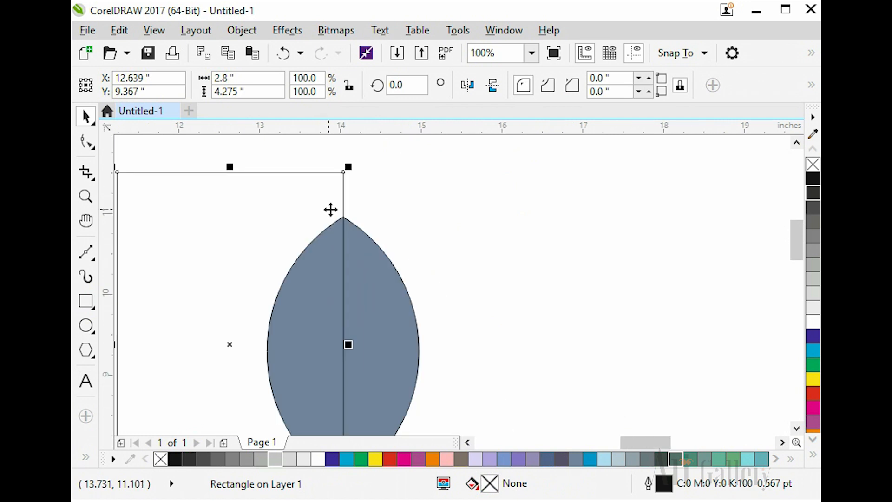
pyautogui.keyDown('shift'); pyautogui.click(369, 290); pyautogui.keyUp('shift')
pyautogui.click(582, 91)
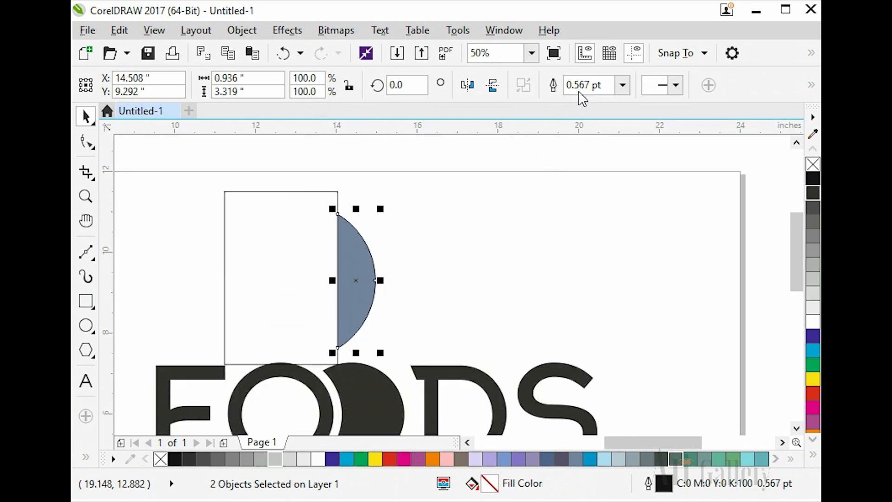
pyautogui.press('Escape')
pyautogui.click(320, 226)
pyautogui.press('Delete')
# Remove the half leaf's outline and mirror a copy of it to the left to complete the leaf.
pyautogui.click(357, 273)
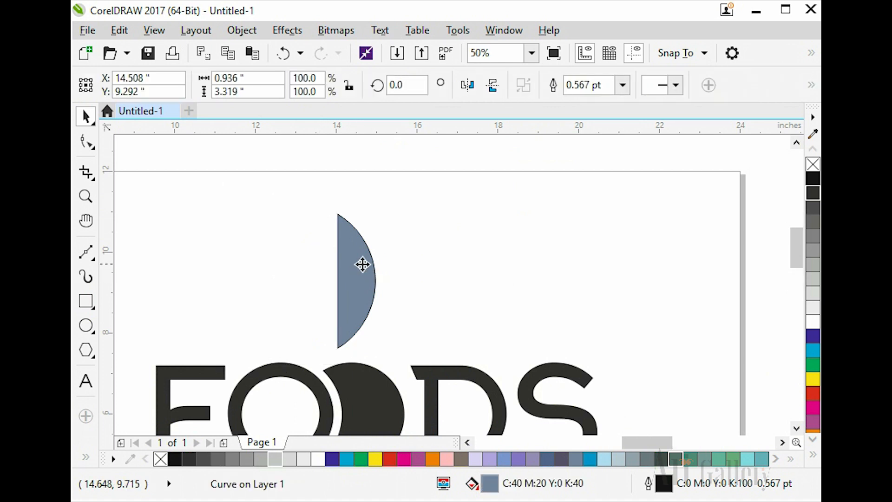
pyautogui.scroll(1, 363, 264)
pyautogui.rightClick(814, 163)
pyautogui.moveTo(394, 299); pyautogui.dragTo(295, 299)
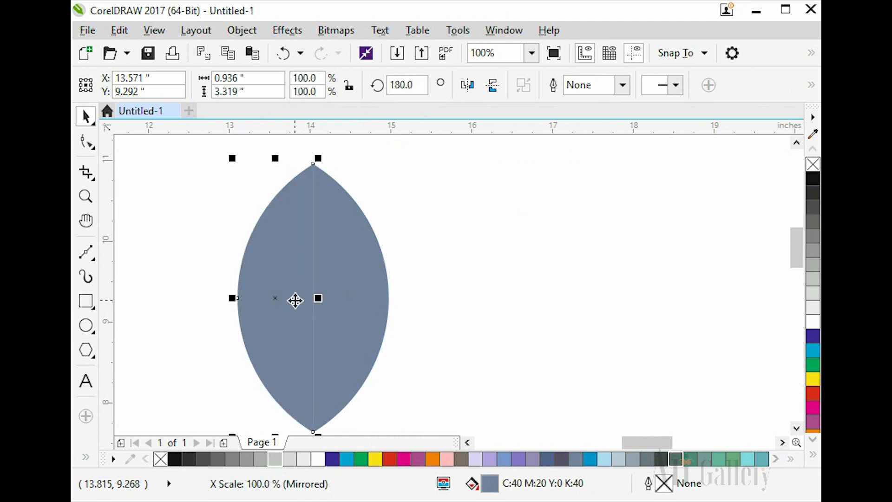
# Group the two leaf halves and narrow the leaf about its centre to about 1.25 inches wide.
pyautogui.keyDown('shift'); pyautogui.click(338, 308); pyautogui.keyUp('shift')
pyautogui.scroll(-1, 465, 289)
pyautogui.scroll(1, 412, 296)
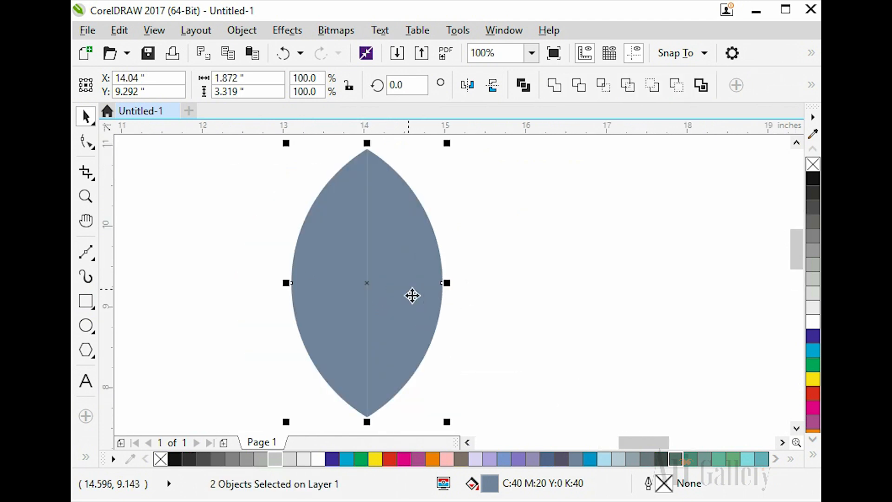
pyautogui.moveTo(450, 285); pyautogui.dragTo(436, 283)
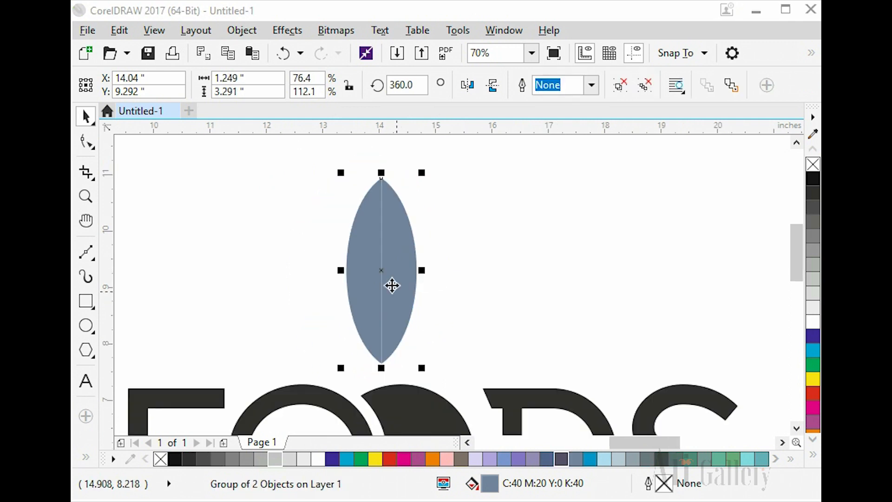
pyautogui.scroll(2, 405, 279)
pyautogui.moveTo(426, 263)
pyautogui.mouseDown()
pyautogui.moveTo(440, 261)
pyautogui.moveTo(429, 262)
pyautogui.mouseUp()
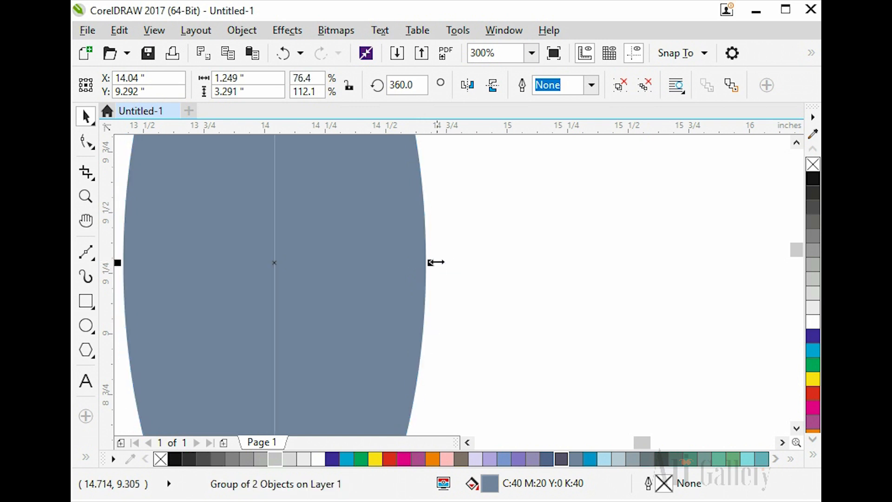
# Select the leaf above FOODS and move its rotation centre to its bottom tip.
pyautogui.click(462, 257)
pyautogui.scroll(-3, 417, 269)
pyautogui.click(409, 276)
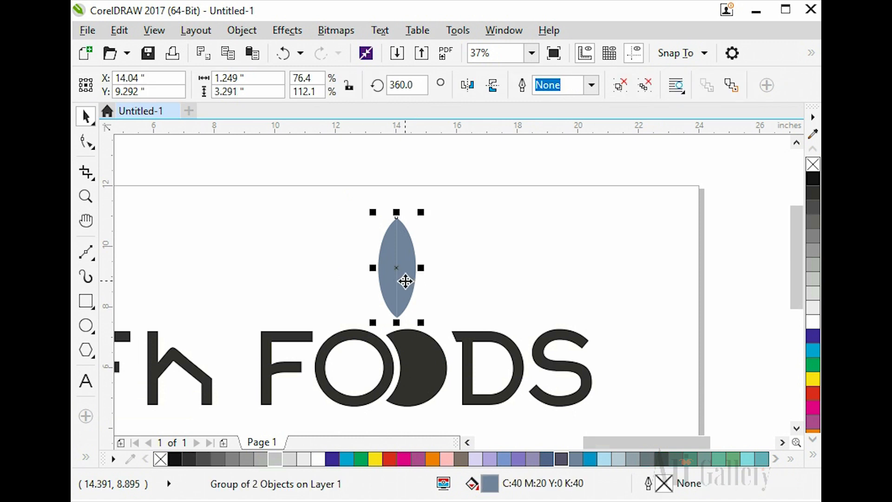
pyautogui.scroll(1, 404, 277)
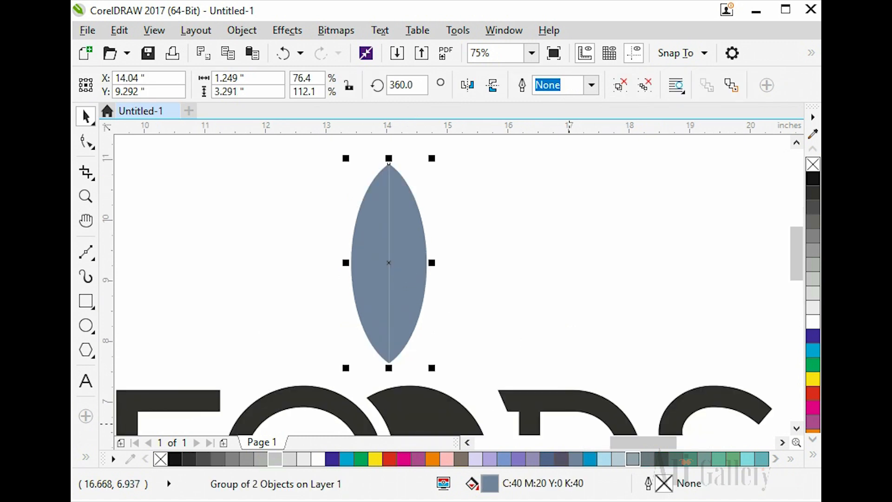
pyautogui.click(569, 423)
pyautogui.click(408, 266)
pyautogui.click(401, 265)
pyautogui.moveTo(388, 263); pyautogui.dragTo(388, 363)
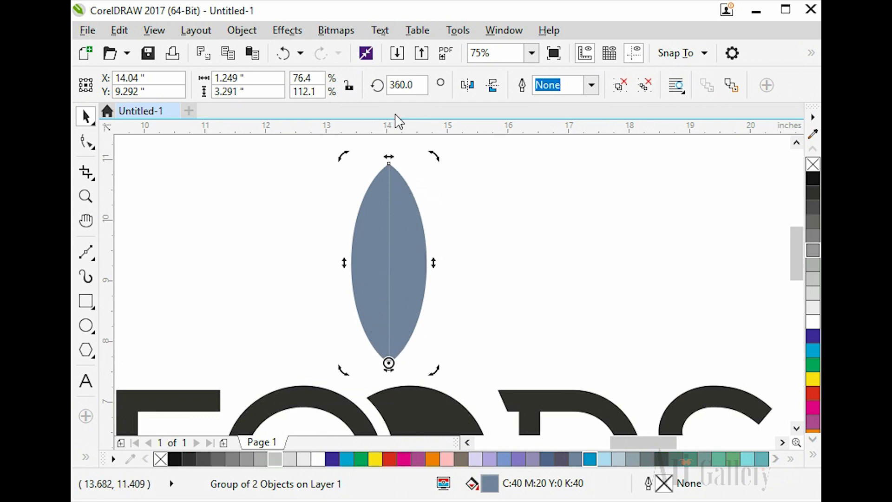
# Try to rotate the leaf to 208 degrees about its bottom tip and undo the rotation.
pyautogui.moveTo(422, 81); pyautogui.dragTo(383, 96)
pyautogui.write('2')
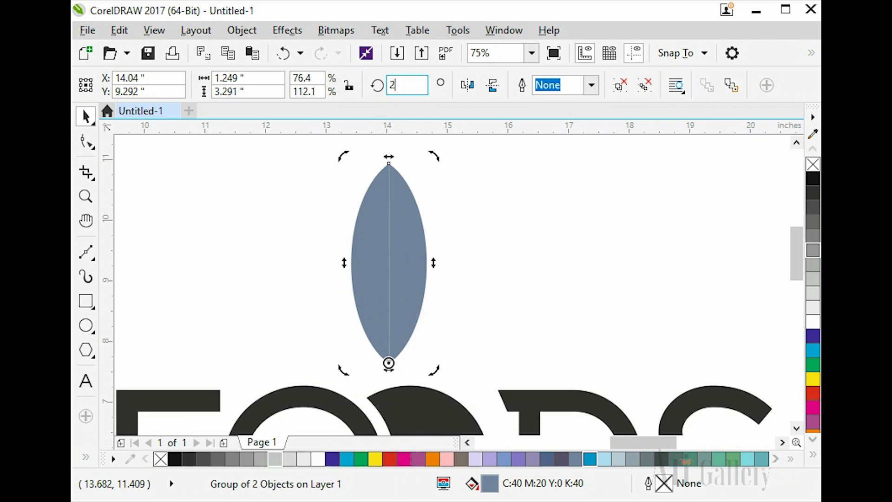
pyautogui.write('08')
pyautogui.press('Return')
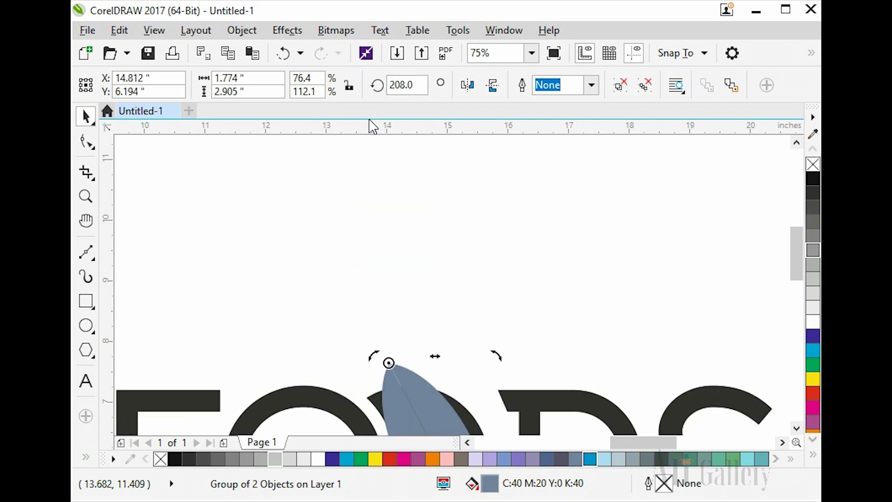
pyautogui.hotkey('ctrl', 'z')
# Rotate the leaf to about 36.5 degrees about its bottom tip and rotate a copy of it to about 335 degrees.
pyautogui.moveTo(343, 158); pyautogui.dragTo(258, 248)
pyautogui.click(209, 263)
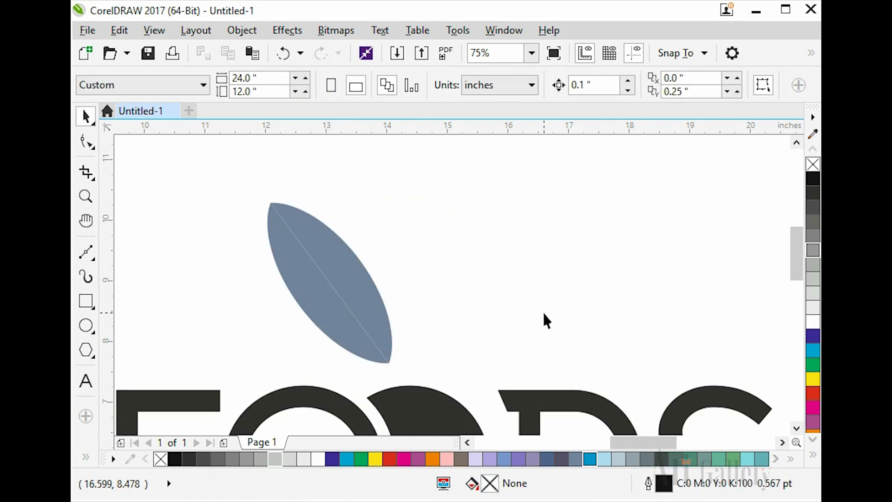
pyautogui.click(363, 327)
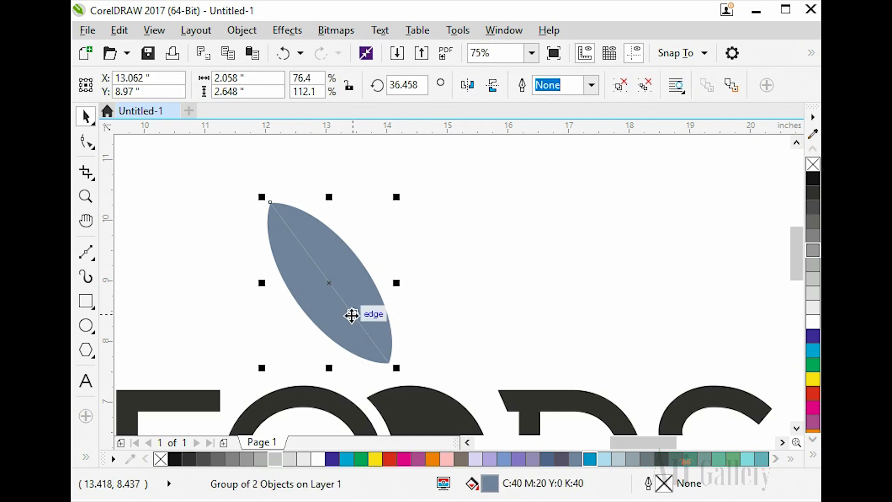
pyautogui.click(325, 297)
pyautogui.moveTo(402, 201); pyautogui.dragTo(486, 316)
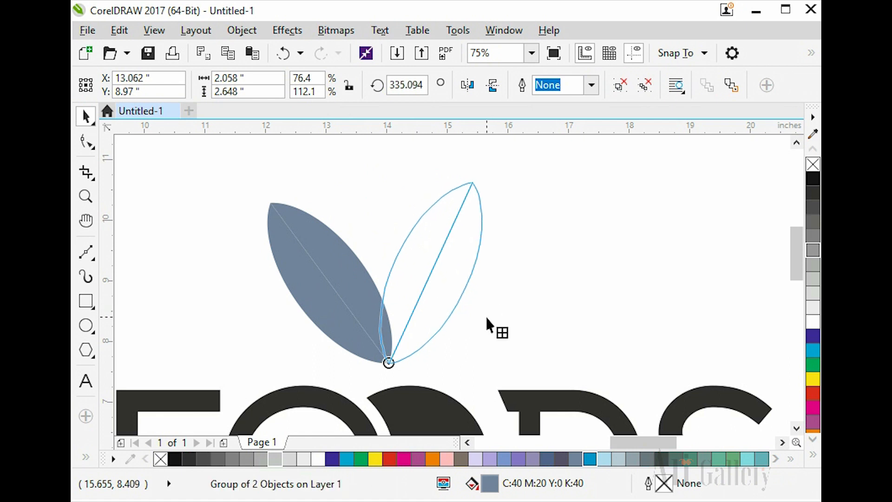
# Shrink the right-hand leaf to about 1.22 by 2.17 inches and rotate it to about 337.4 degrees.
pyautogui.click(479, 248)
pyautogui.moveTo(487, 174); pyautogui.dragTo(458, 227)
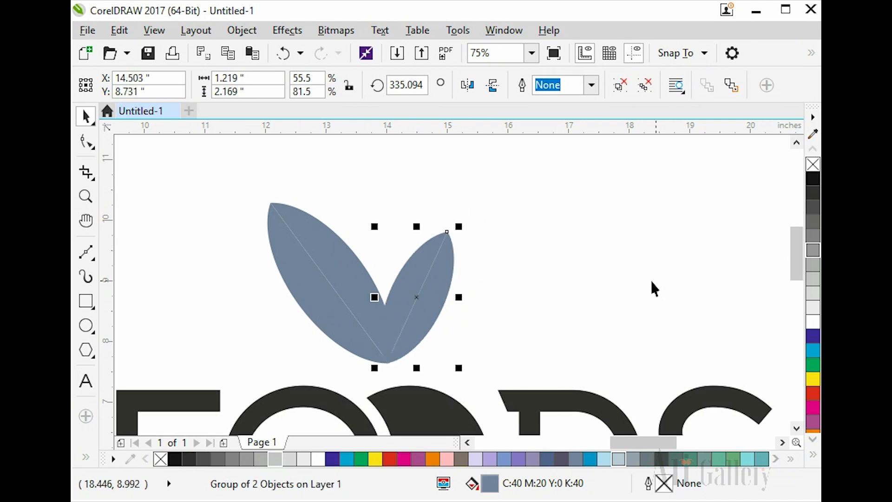
pyautogui.scroll(-1, 567, 304)
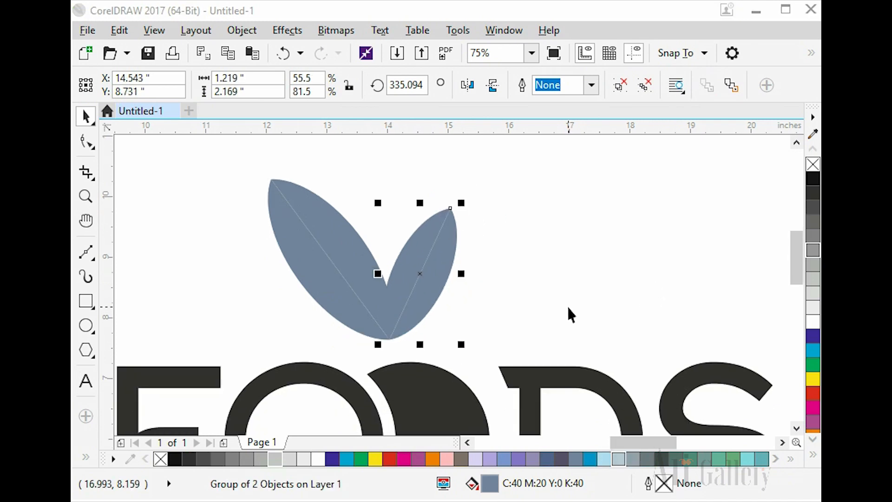
pyautogui.click(567, 304)
pyautogui.doubleClick(411, 267)
pyautogui.scroll(1, 434, 235)
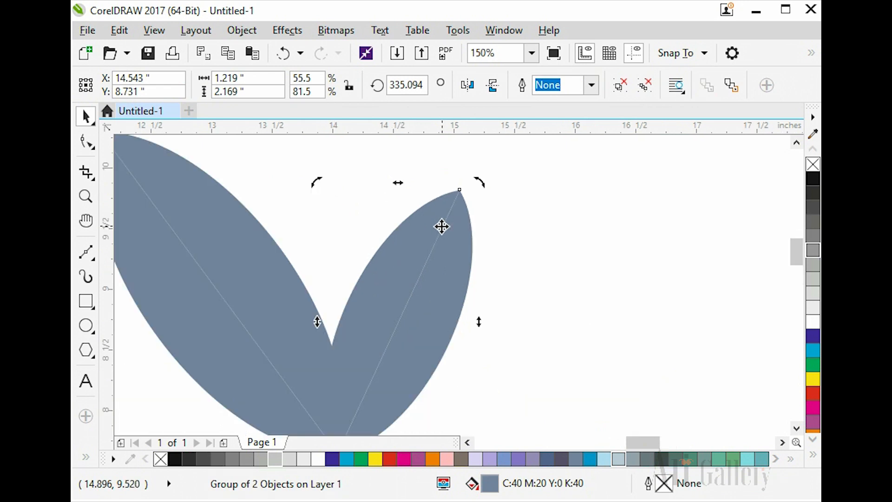
pyautogui.moveTo(480, 185); pyautogui.dragTo(469, 175)
# Rotate the left leaf to about 32.5 degrees and shrink both leaves together to about 1.92 by 1.84 inches.
pyautogui.click(232, 277)
pyautogui.scroll(-1, 294, 286)
pyautogui.moveTo(325, 201); pyautogui.dragTo(326, 253)
pyautogui.click(400, 237)
pyautogui.click(367, 268)
pyautogui.keyDown('shift'); pyautogui.click(268, 295); pyautogui.keyUp('shift')
pyautogui.scroll(-2, 473, 246)
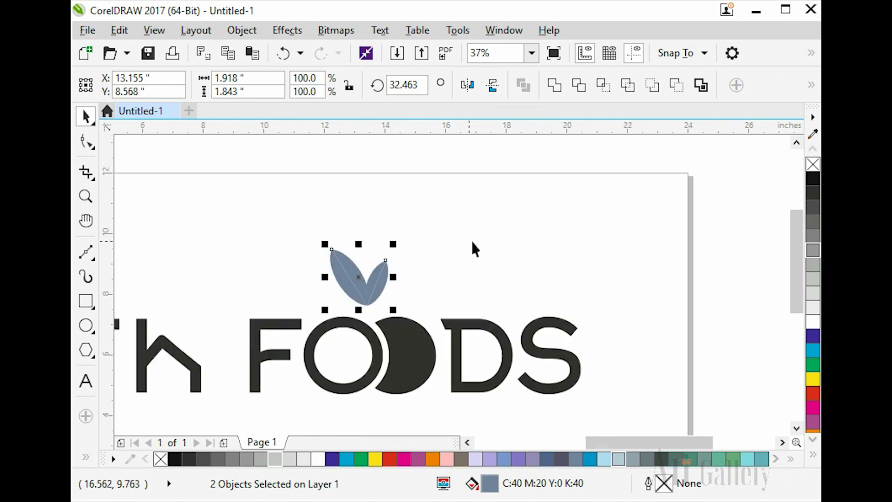
# Move both leaves down so their shared tip sits just above where the two Os meet.
pyautogui.scroll(2, 352, 354)
pyautogui.moveTo(396, 262); pyautogui.dragTo(413, 321)
pyautogui.scroll(4, 411, 306)
pyautogui.moveTo(408, 258)
pyautogui.mouseDown()
pyautogui.moveTo(400, 273)
pyautogui.moveTo(410, 265)
pyautogui.mouseUp()
pyautogui.scroll(-6, 458, 269)
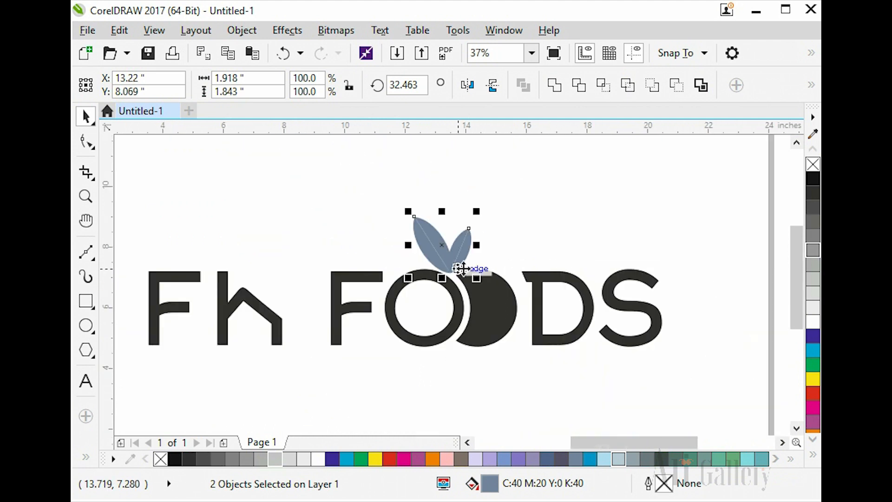
pyautogui.click(561, 365)
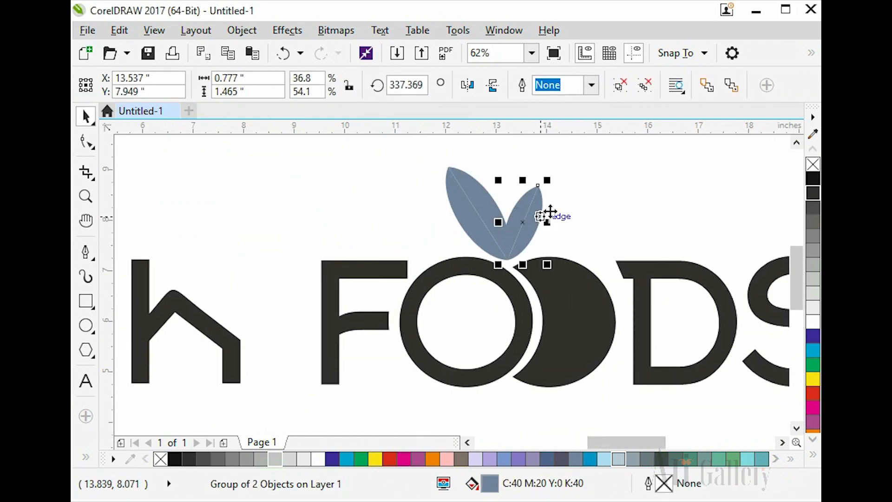
# Move the first F and the house-shaped h together to the right, closer to FOODS.
pyautogui.scroll(-5, 548, 223)
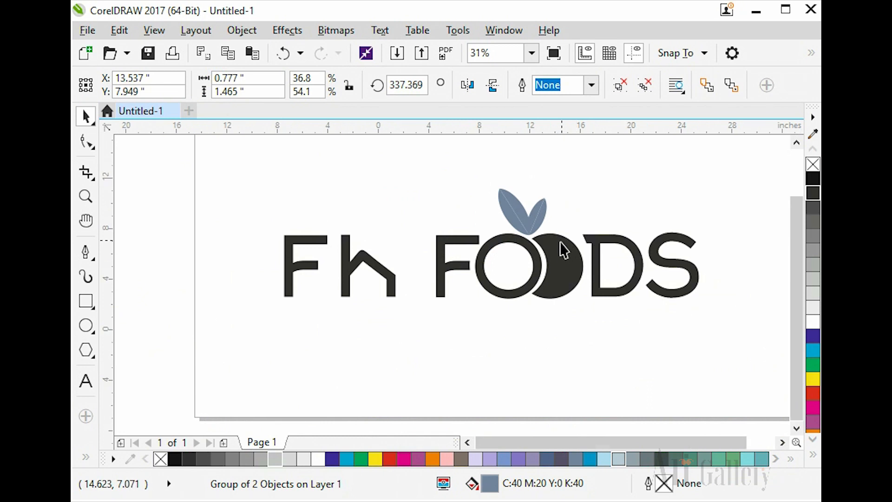
pyautogui.scroll(-1, 564, 249)
pyautogui.scroll(2, 441, 263)
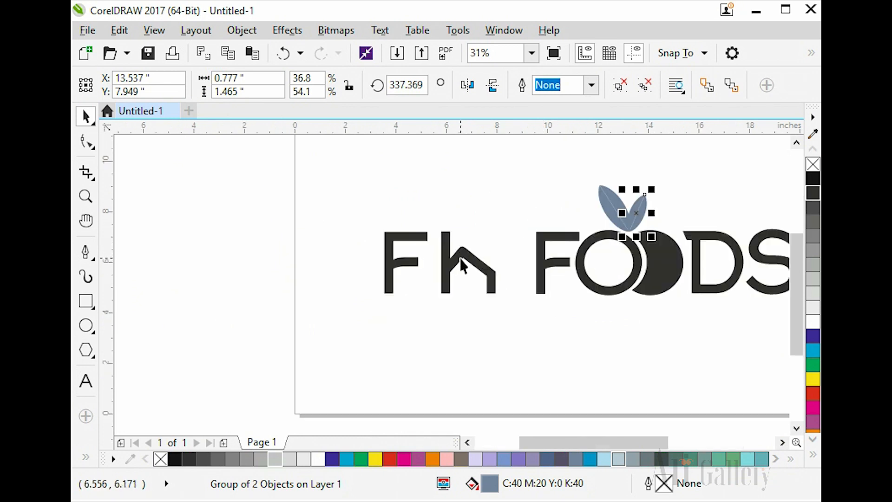
pyautogui.click(459, 258)
pyautogui.keyDown('shift'); pyautogui.click(422, 236); pyautogui.keyUp('shift')
pyautogui.scroll(2, 494, 287)
pyautogui.moveTo(493, 289); pyautogui.dragTo(525, 298)
pyautogui.click(447, 318)
pyautogui.scroll(-4, 426, 291)
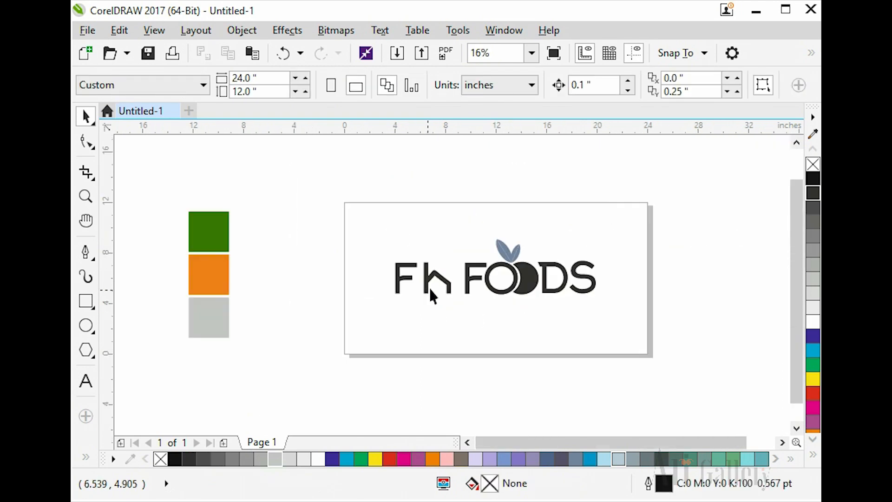
pyautogui.scroll(2, 431, 286)
pyautogui.click(450, 288)
pyautogui.scroll(-2, 471, 278)
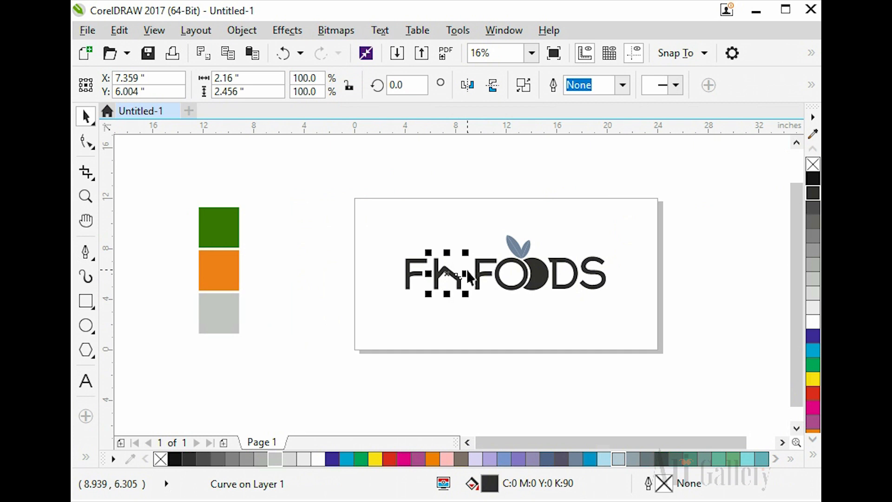
pyautogui.click(235, 230)
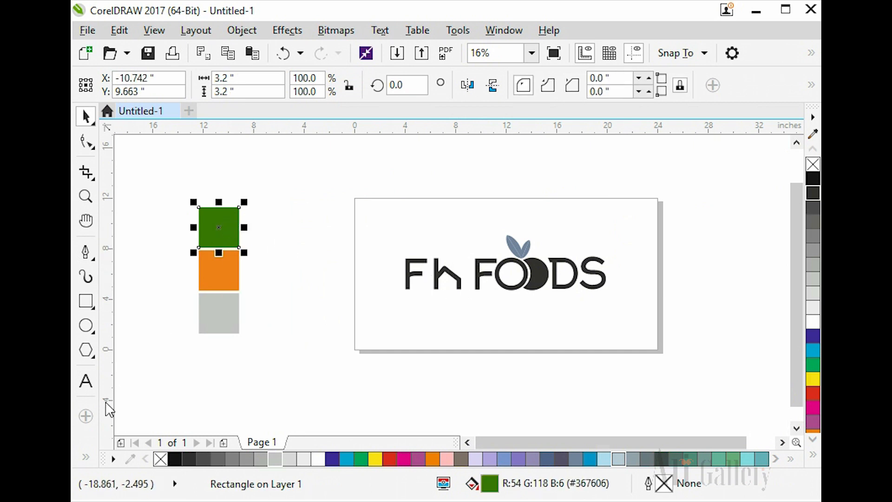
# Copy the green swatch's fill to the right-hand leaf.
pyautogui.scroll(2, 531, 253)
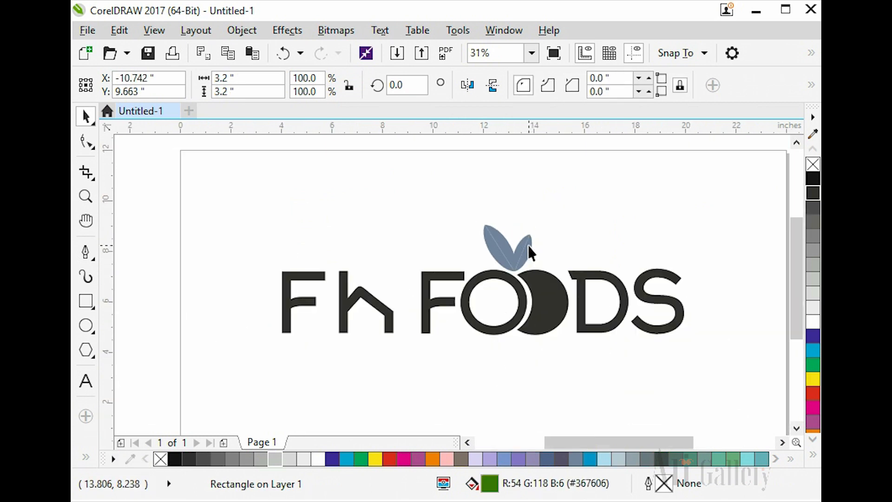
pyautogui.click(530, 245)
pyautogui.scroll(-2, 529, 244)
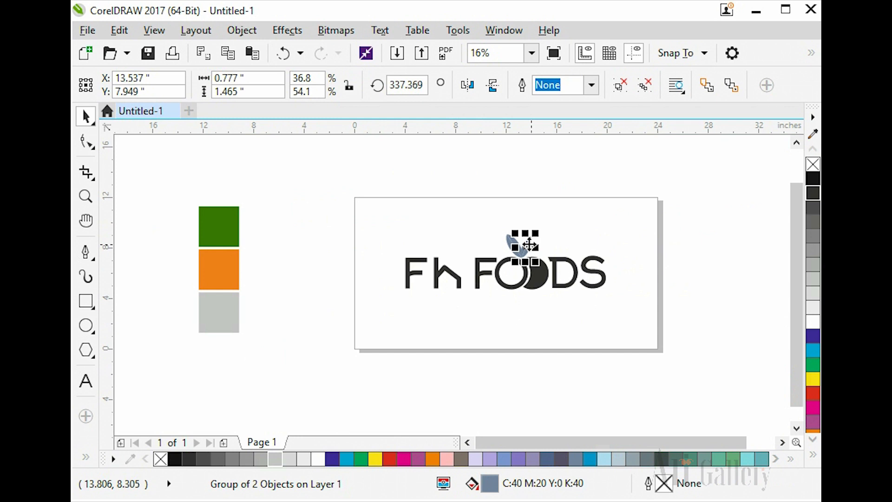
pyautogui.hotkey('ctrl', 'shift', 'a')
pyautogui.click(470, 308)
pyautogui.click(223, 233)
pyautogui.scroll(2, 454, 243)
pyautogui.click(473, 229)
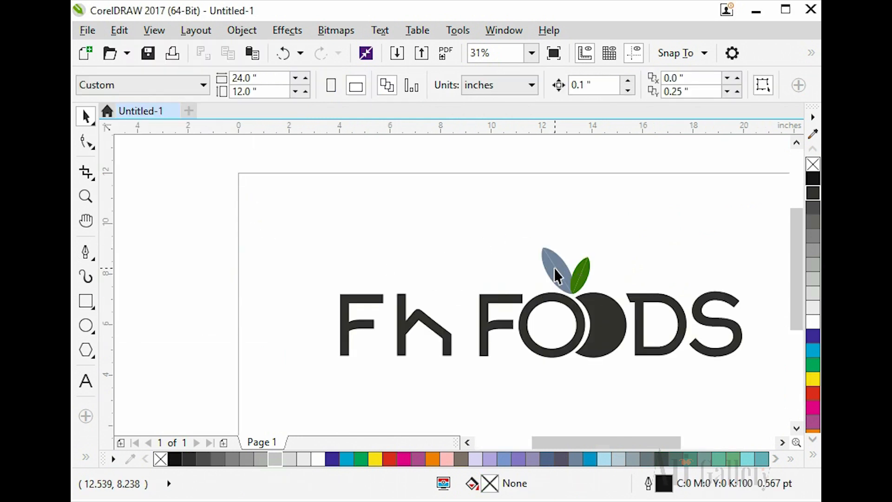
# Copy the green swatch's fill to the left-hand leaf.
pyautogui.click(539, 251)
pyautogui.scroll(-2, 531, 246)
pyautogui.hotkey('ctrl', 'shift', 'a')
pyautogui.click(481, 302)
pyautogui.click(253, 246)
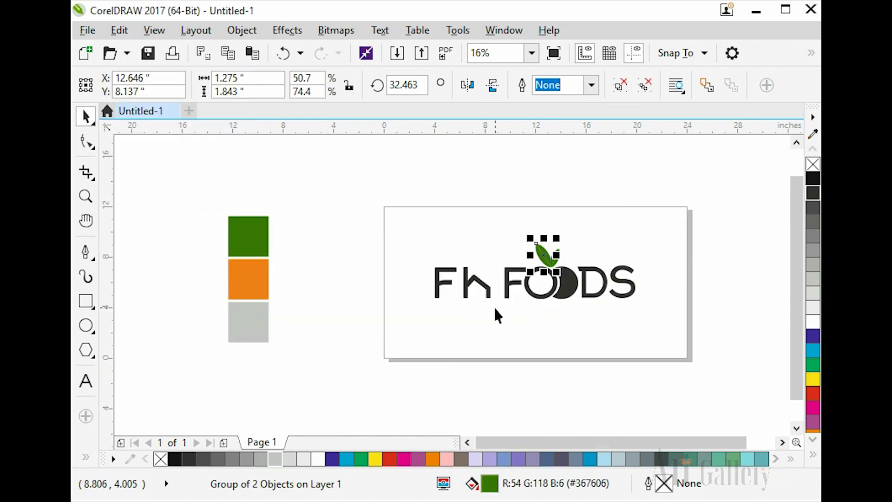
# Copy the orange swatch's fill to all the letters of FH FOODS.
pyautogui.click(649, 272)
pyautogui.moveTo(653, 262); pyautogui.dragTo(395, 316)
pyautogui.hotkey('alt', 'e')
pyautogui.press('m')
pyautogui.click(492, 301)
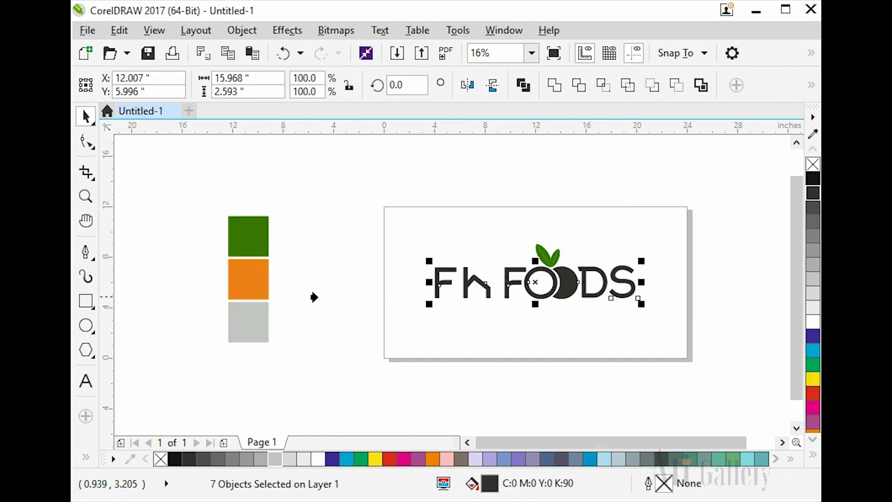
pyautogui.click(248, 284)
pyautogui.click(416, 284)
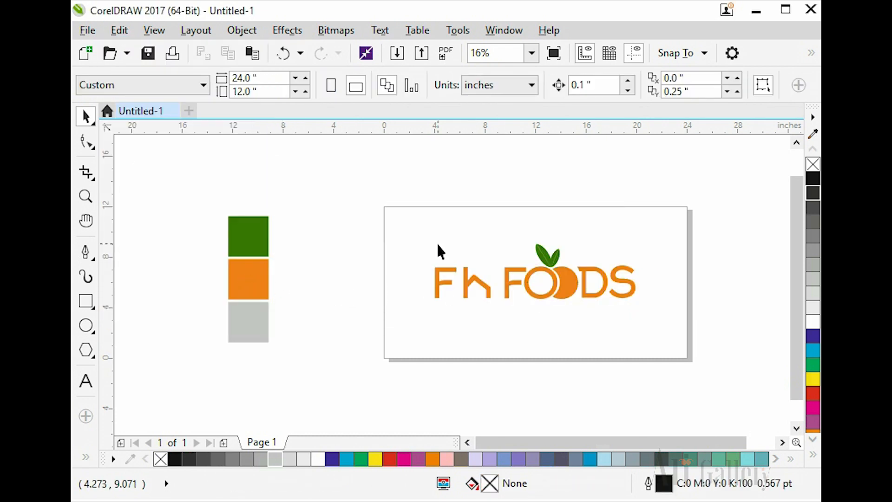
# Add a page-sized 24 by 12 inch rectangle without an outline and start copying properties to it.
pyautogui.doubleClick(90, 304)
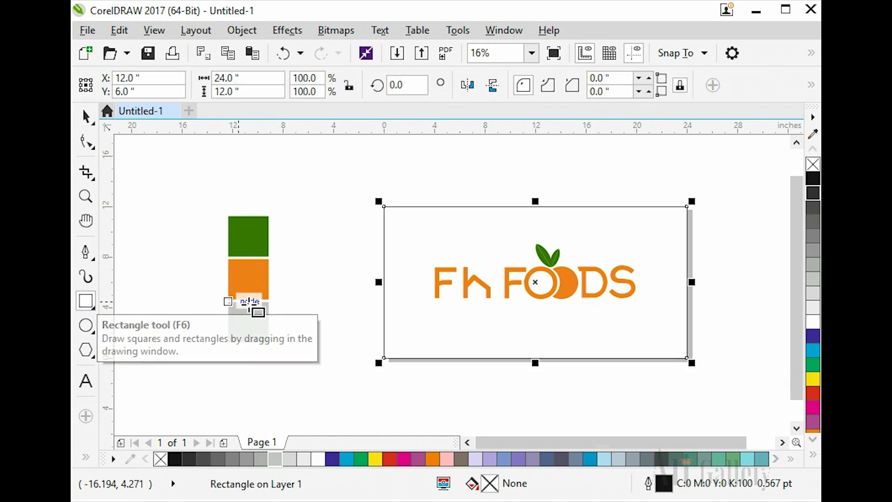
pyautogui.hotkey('shift', 'F2')
pyautogui.rightClick(813, 164)
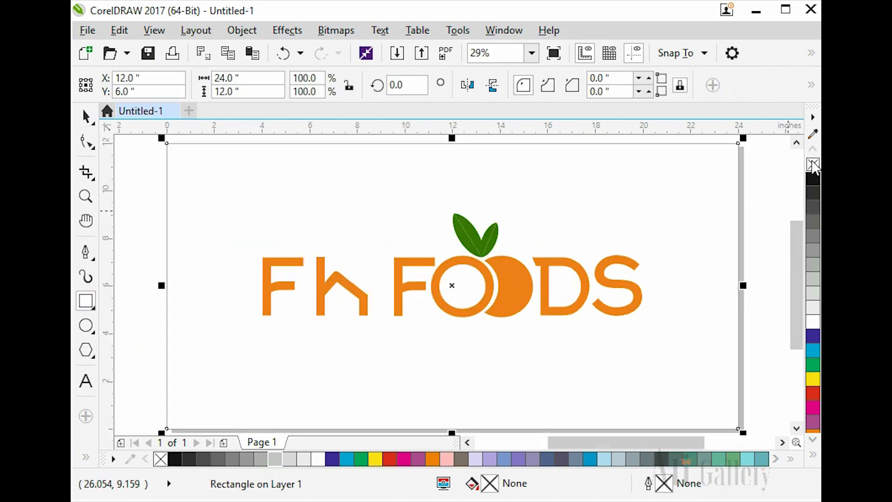
pyautogui.scroll(-2, 607, 268)
pyautogui.press('space')
pyautogui.hotkey('ctrl', 'shift', 'a')
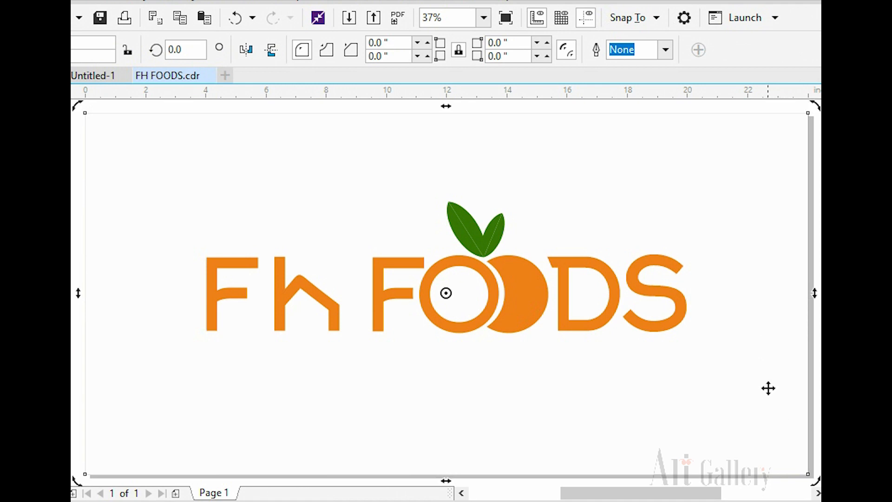
# Fill the page-sized background rectangle with the beige sampled by the colour eyedropper.
pyautogui.press('i')
pyautogui.press('shift')
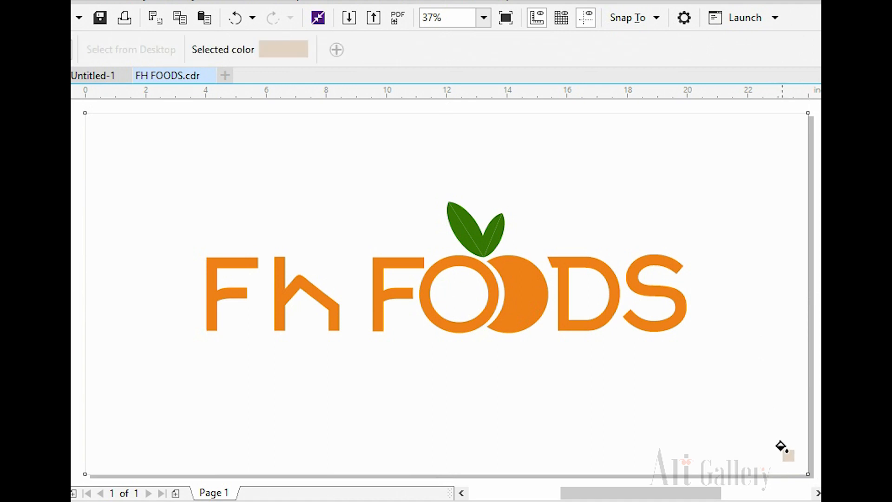
pyautogui.click(782, 447)
pyautogui.press('space')
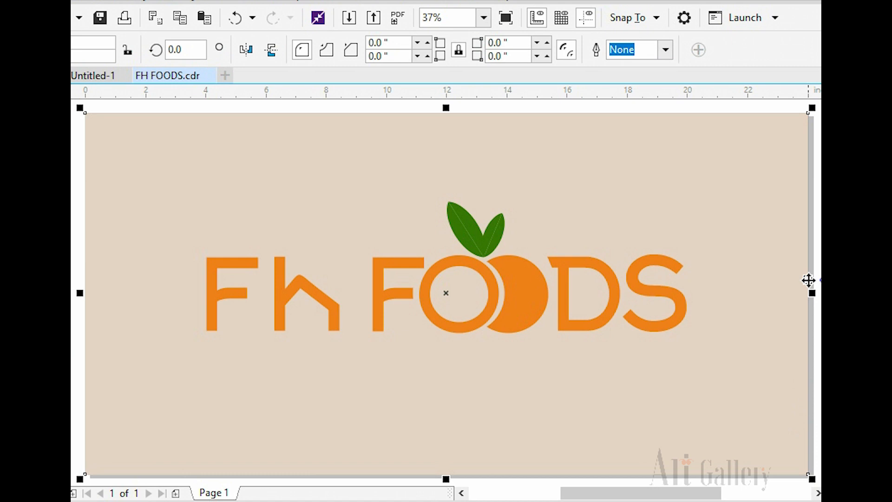
# Give the background a linear fountain fill running diagonally from white at the upper-left corner to beige at the lower-right corner.
pyautogui.press('g')
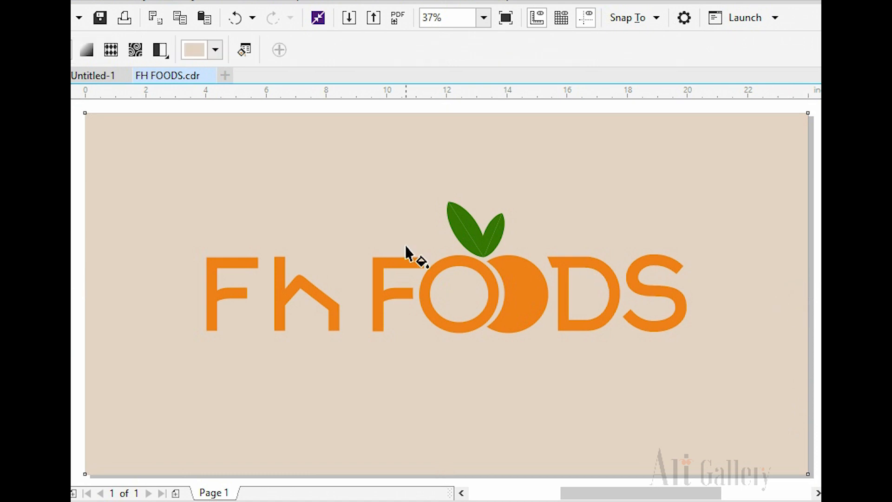
pyautogui.click(86, 50)
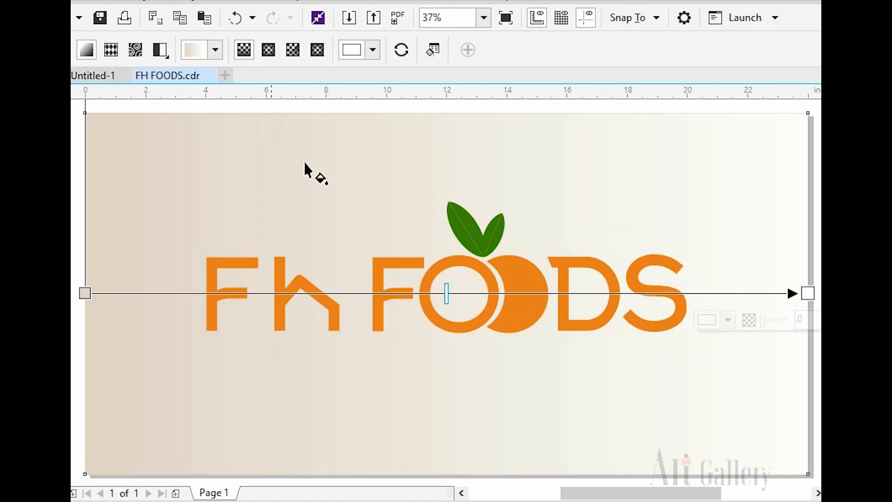
pyautogui.click(402, 49)
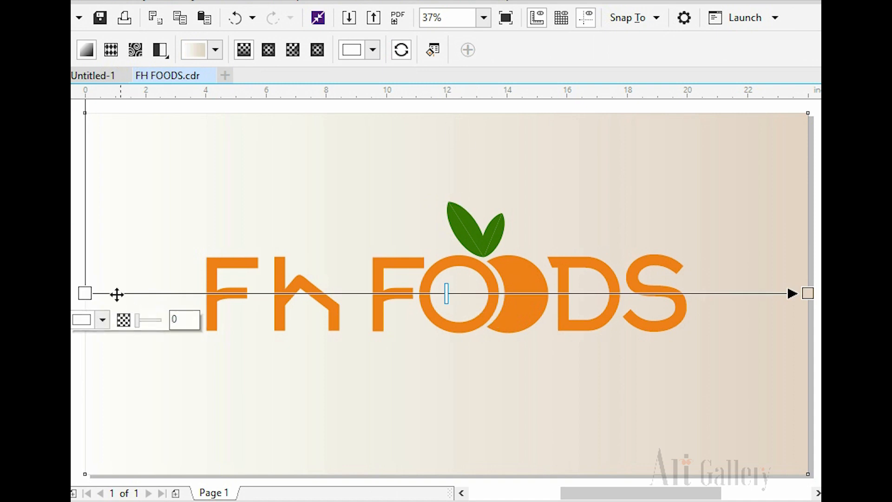
pyautogui.moveTo(85, 293); pyautogui.dragTo(84, 128)
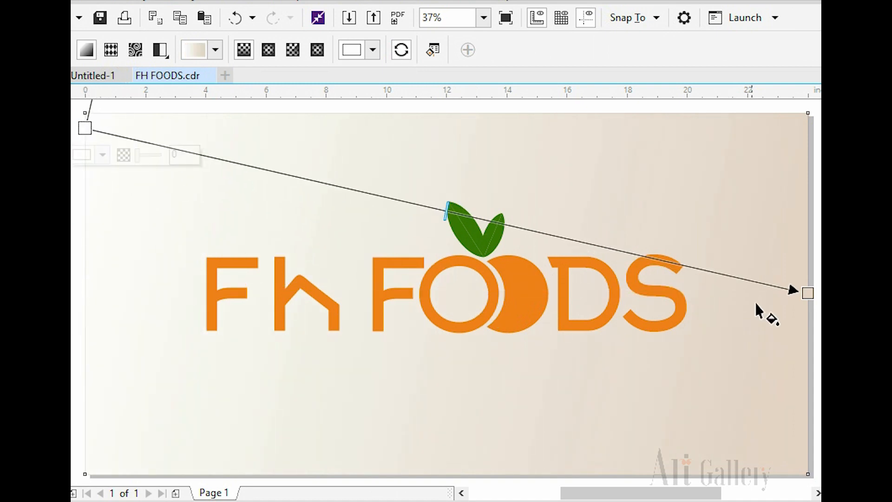
pyautogui.moveTo(808, 293); pyautogui.dragTo(804, 474)
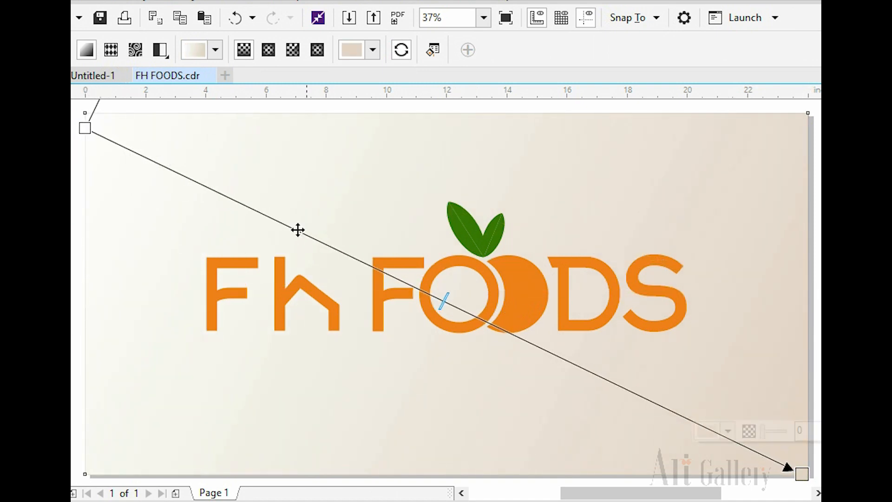
# Shift the background gradient's midpoint toward the white upper-left corner and turn the background into a bitmap.
pyautogui.scroll(4, 298, 233)
pyautogui.scroll(-2, 729, 447)
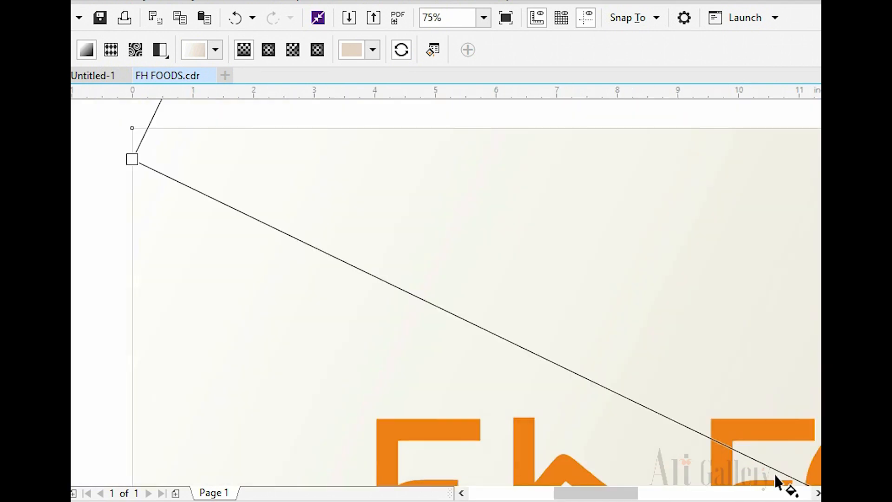
pyautogui.scroll(-2, 785, 480)
pyautogui.scroll(2, 794, 481)
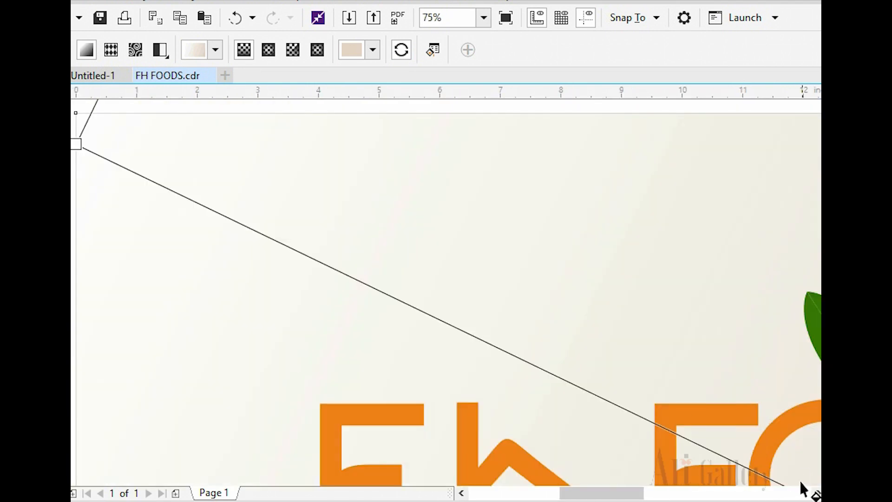
pyautogui.hotkey('ctrl', 'z')
pyautogui.scroll(-2, 591, 386)
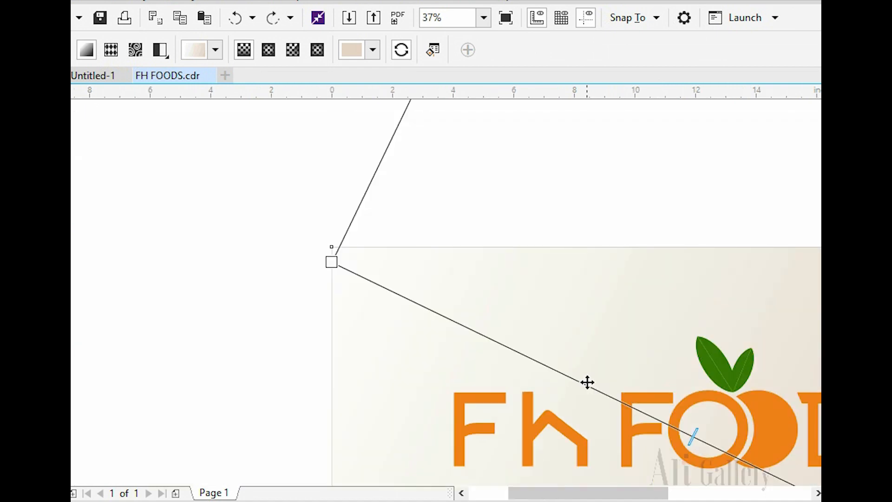
pyautogui.scroll(2, 584, 390)
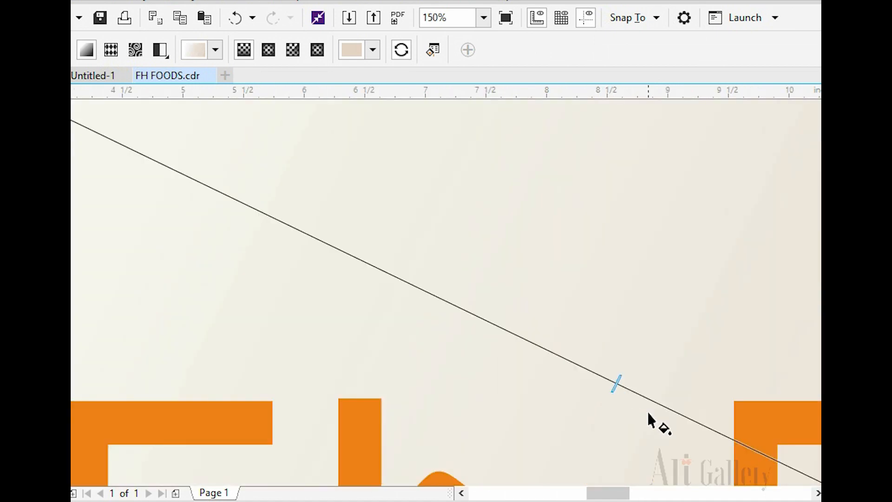
pyautogui.press('space')
pyautogui.press('Escape')
pyautogui.scroll(-2, 619, 393)
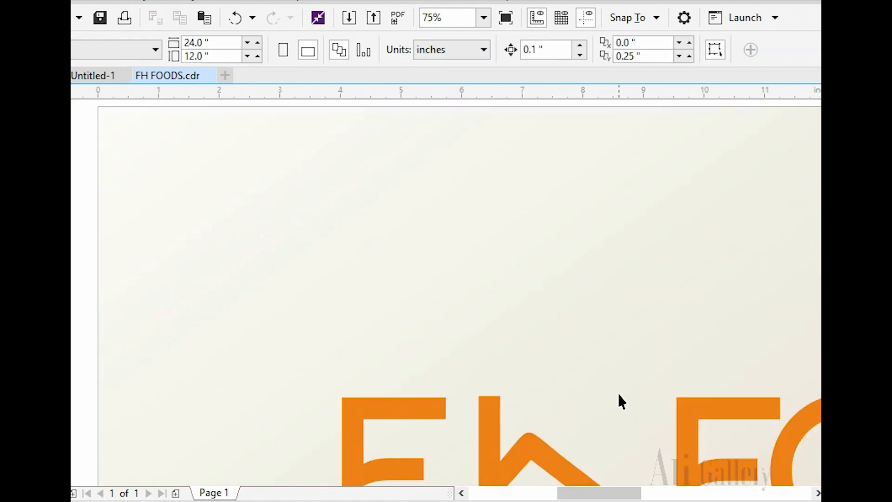
pyautogui.click(618, 393)
pyautogui.scroll(-2, 604, 392)
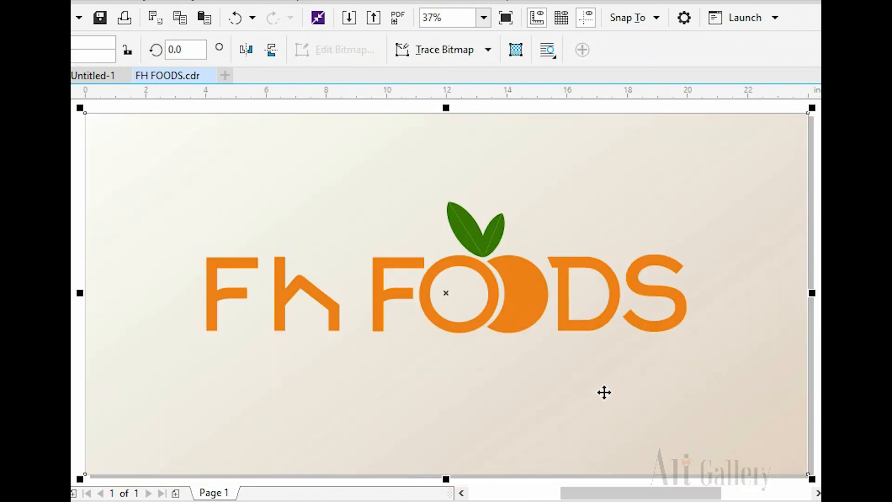
# Place a copy of the two green leaves over the house-shaped h.
pyautogui.click(806, 165)
pyautogui.click(477, 251)
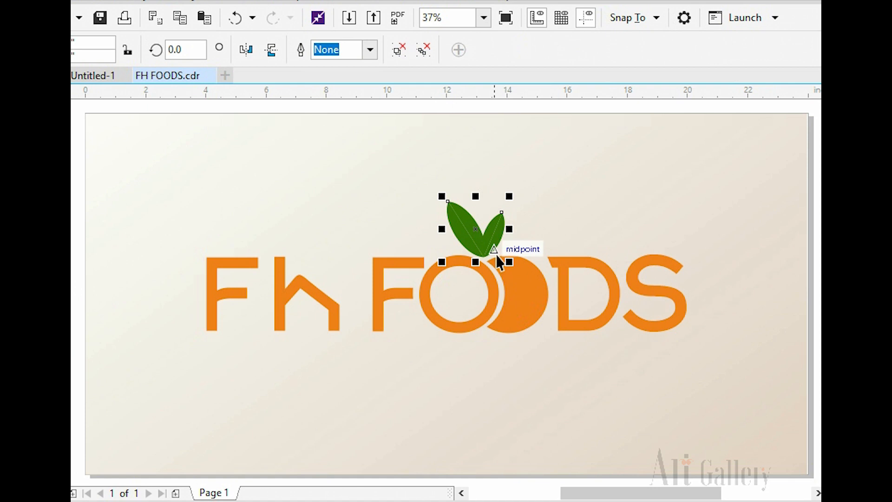
pyautogui.moveTo(489, 244)
pyautogui.mouseDown()
pyautogui.moveTo(369, 216)
pyautogui.moveTo(335, 287)
pyautogui.mouseUp()
pyautogui.rightClick(334, 286)
pyautogui.press('F2')
pyautogui.moveTo(238, 224)
pyautogui.mouseDown()
pyautogui.moveTo(341, 341)
pyautogui.moveTo(397, 369)
pyautogui.mouseUp()
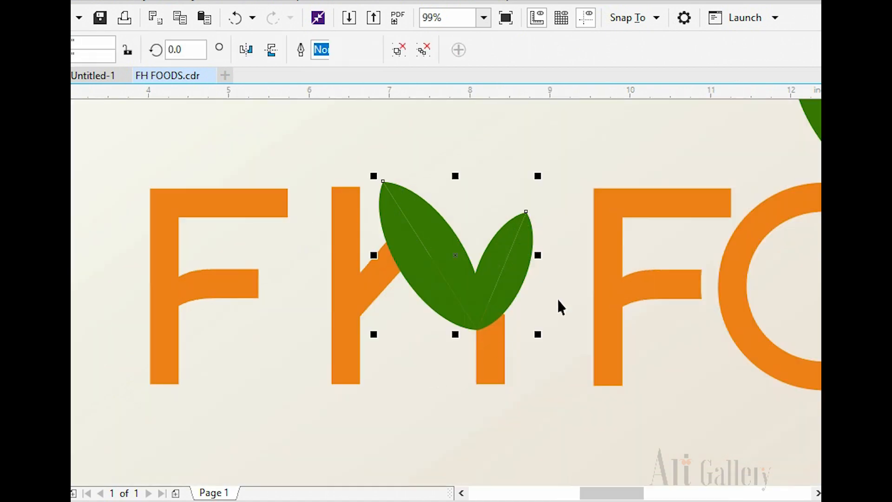
# Shrink and tilt the copied leaves on the sloping roof of the h and mirror them horizontally.
pyautogui.moveTo(538, 176); pyautogui.dragTo(535, 182)
pyautogui.moveTo(521, 226); pyautogui.dragTo(522, 220)
pyautogui.scroll(1, 475, 265)
pyautogui.click(474, 263)
pyautogui.moveTo(501, 185); pyautogui.dragTo(512, 212)
pyautogui.moveTo(470, 285); pyautogui.dragTo(503, 303)
pyautogui.click(246, 51)
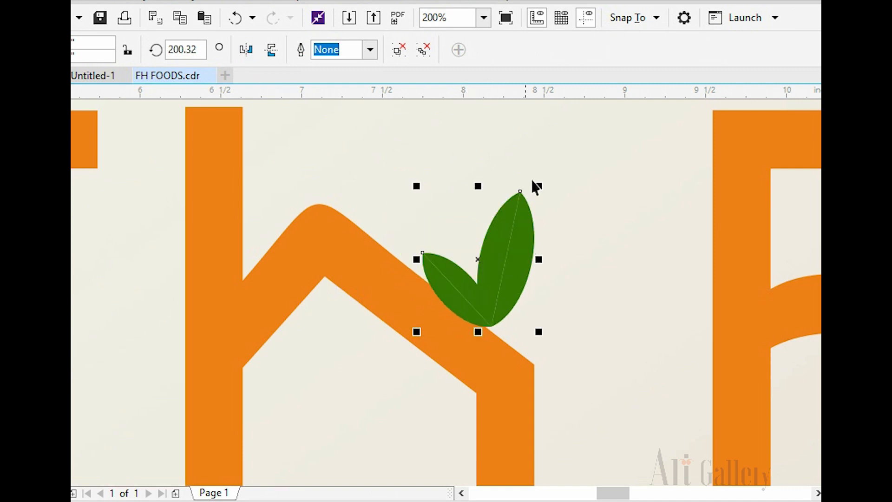
# Rotate the small leaves about 34 degrees clockwise and seat their base on the right-hand roof slope of the h.
pyautogui.click(492, 261)
pyautogui.moveTo(538, 185); pyautogui.dragTo(562, 248)
pyautogui.moveTo(474, 294)
pyautogui.mouseDown()
pyautogui.moveTo(488, 305)
pyautogui.moveTo(480, 297)
pyautogui.moveTo(460, 327)
pyautogui.mouseUp()
pyautogui.moveTo(556, 215); pyautogui.dragTo(561, 226)
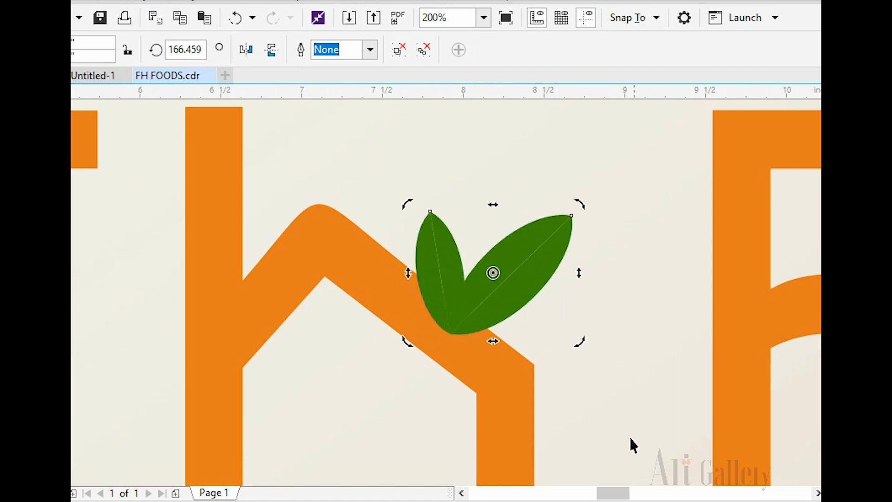
pyautogui.click(608, 396)
pyautogui.scroll(-2, 608, 397)
pyautogui.press('F4')
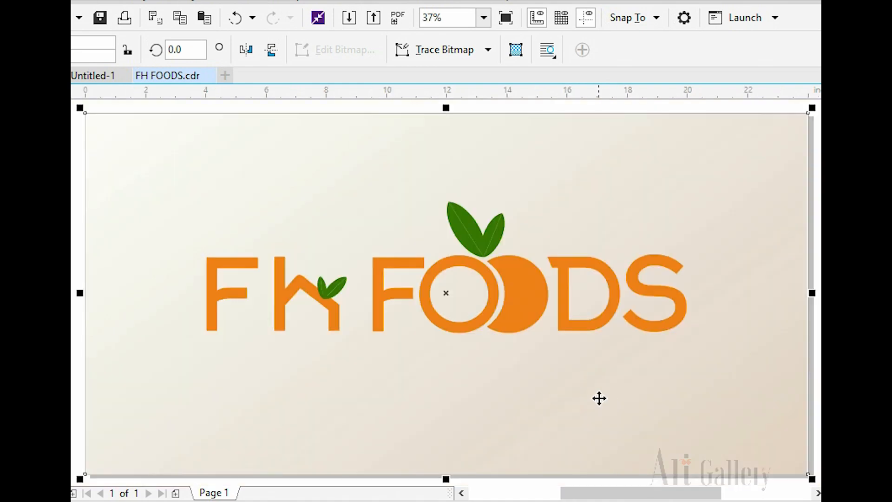
pyautogui.click(814, 193)
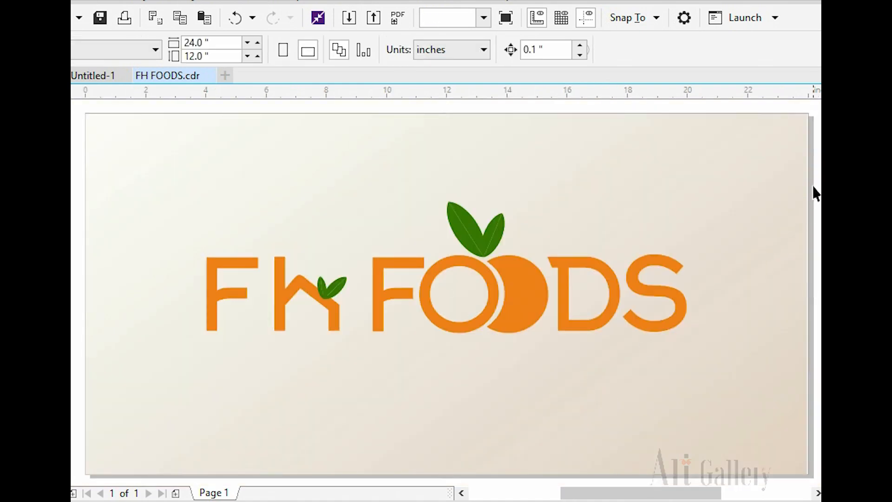
pyautogui.click(715, 228)
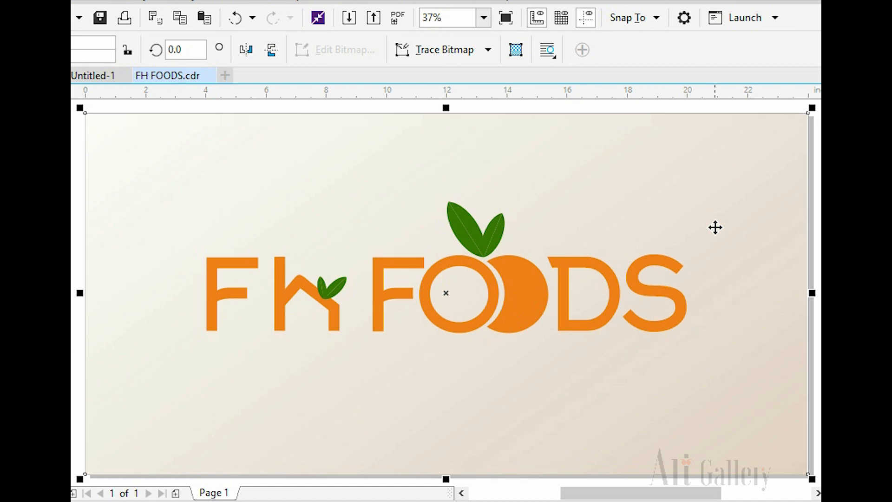
pyautogui.click(769, 189)
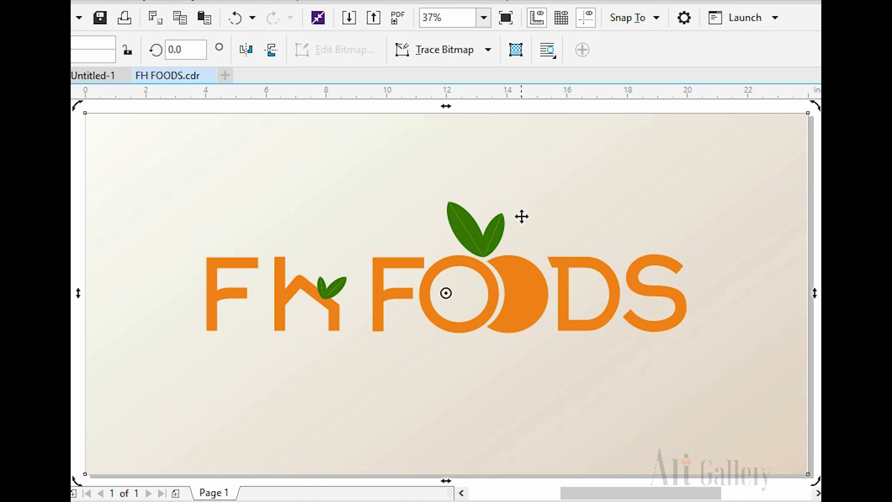
# Add the tagline text "Pure & Organic" below the word FOODS.
pyautogui.press('F8')
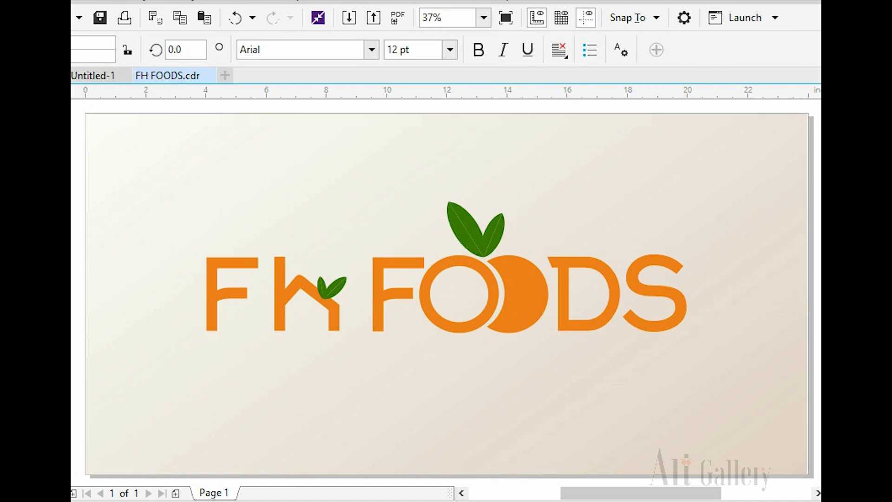
pyautogui.click(476, 383)
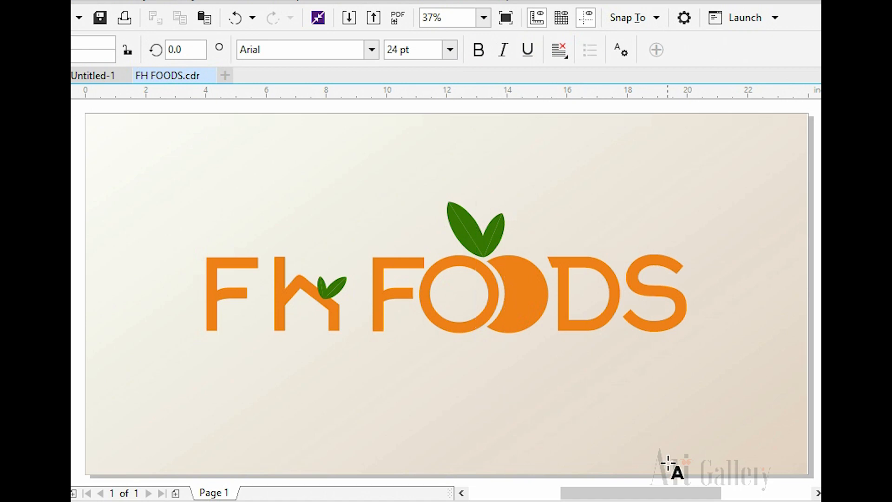
pyautogui.write('pURE')
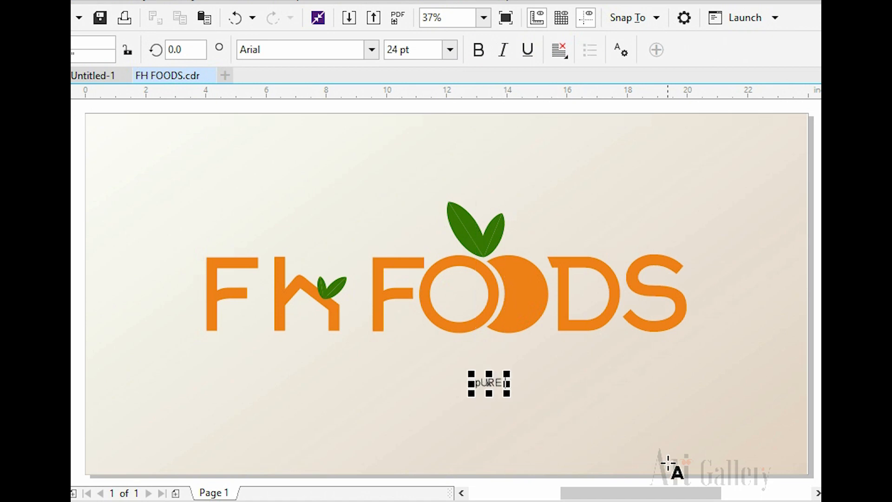
pyautogui.hotkey('ctrl', 'a')
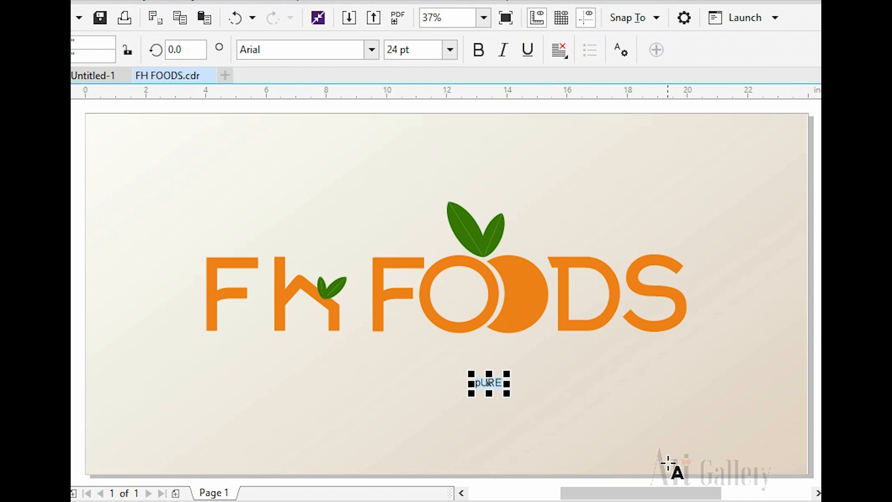
pyautogui.write('Pure')
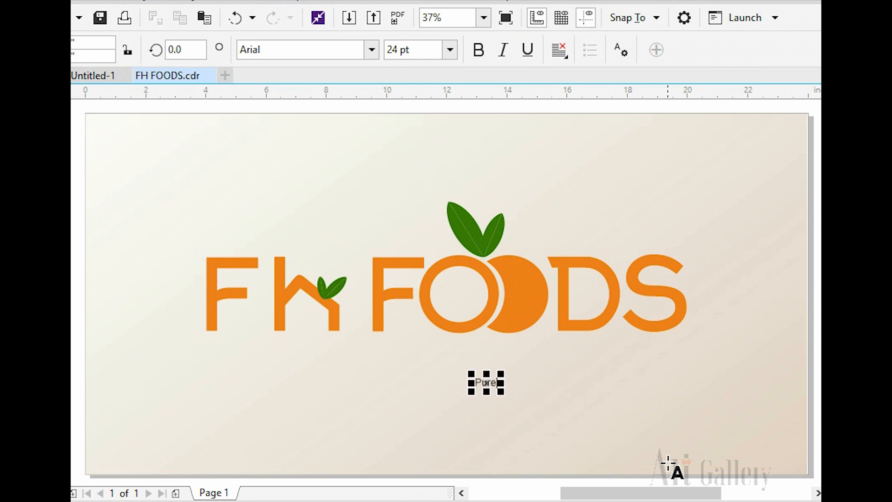
pyautogui.write(' & ')
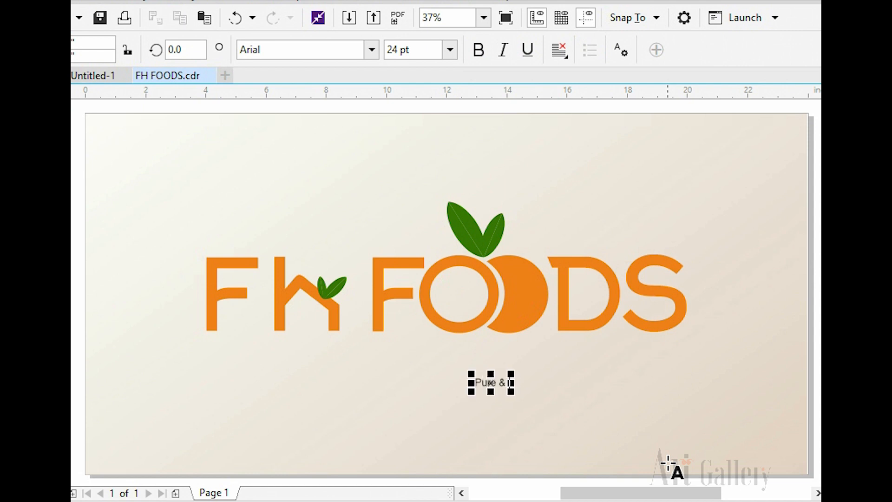
pyautogui.write('Organic')
pyautogui.hotkey('ctrl', 'space')
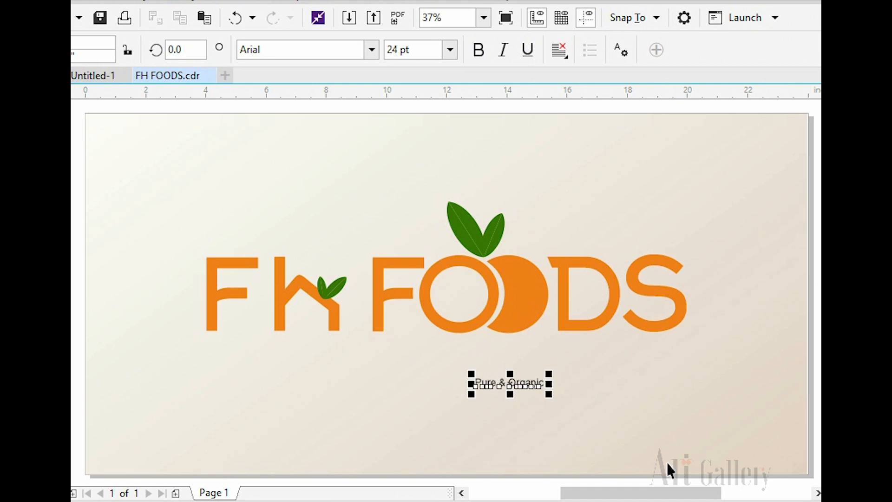
# Enlarge the tagline to about 71 pt and align its right edge with the final S of FOODS.
pyautogui.moveTo(548, 373); pyautogui.dragTo(683, 320)
pyautogui.press('r')
pyautogui.click(719, 309)
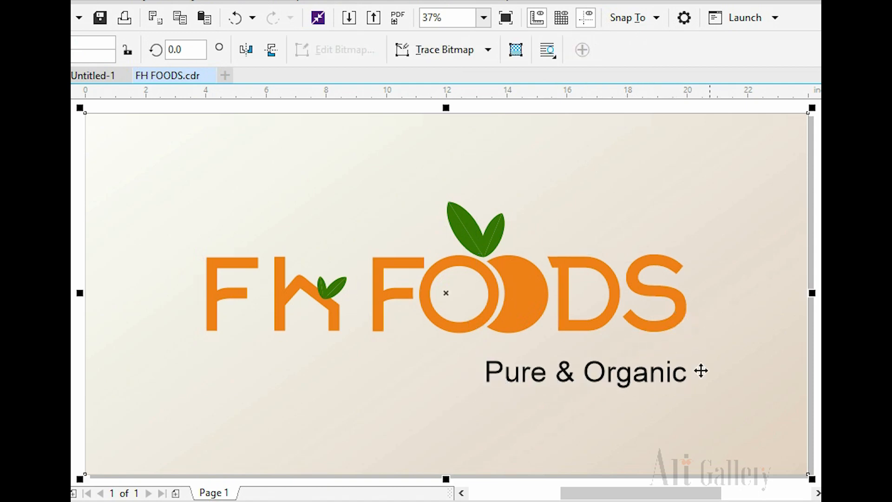
# Change the font of the "Pure & Organic" tagline to Fragile.
pyautogui.click(685, 379)
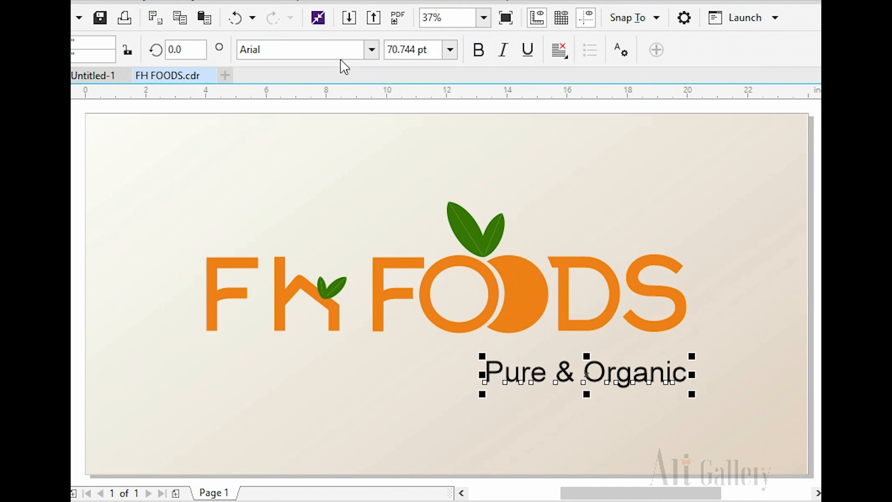
pyautogui.click(320, 49)
pyautogui.write('Fragile')
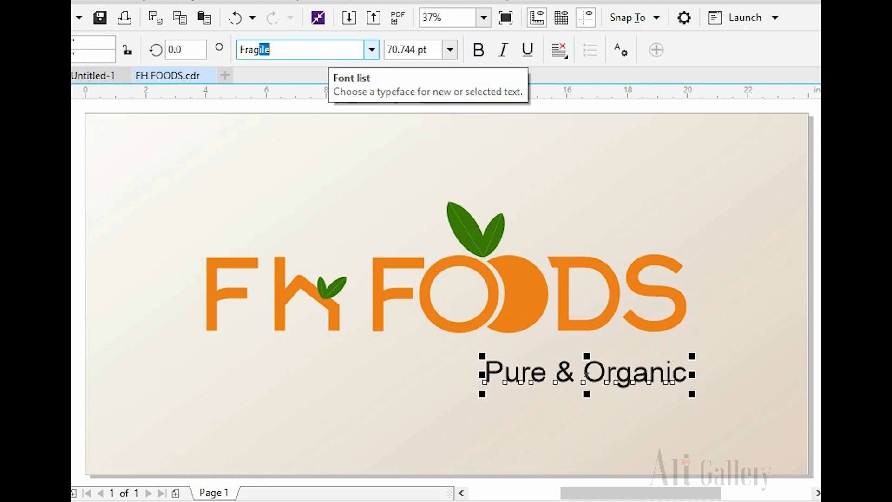
pyautogui.press('Return')
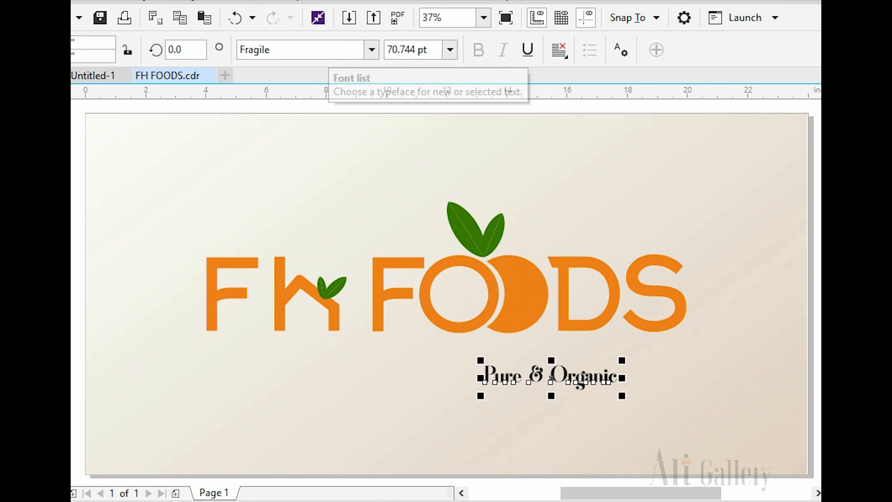
# Enlarge the Fragile tagline to about 123 pt, keeping its right edge aligned with the final S of FOODS.
pyautogui.moveTo(627, 356); pyautogui.dragTo(663, 341)
pyautogui.keyDown('shift'); pyautogui.click(658, 328); pyautogui.keyUp('shift')
pyautogui.press('r')
pyautogui.click(723, 285)
pyautogui.click(675, 380)
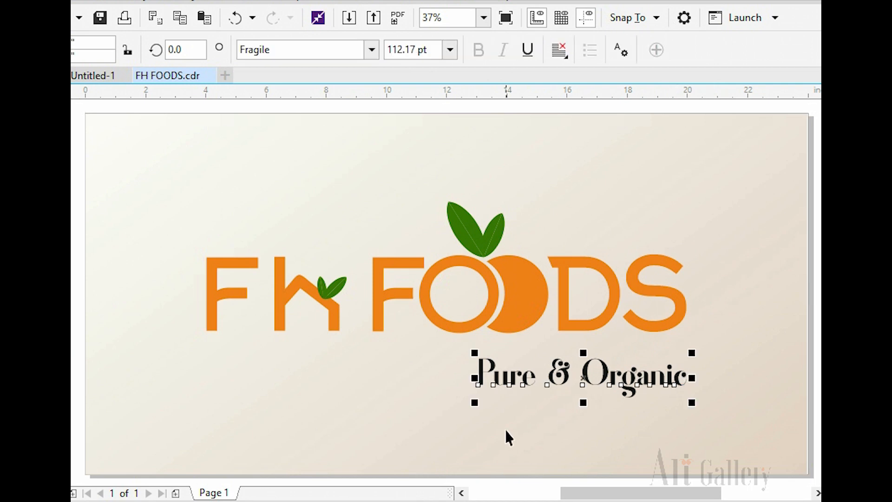
pyautogui.moveTo(476, 405); pyautogui.dragTo(464, 429)
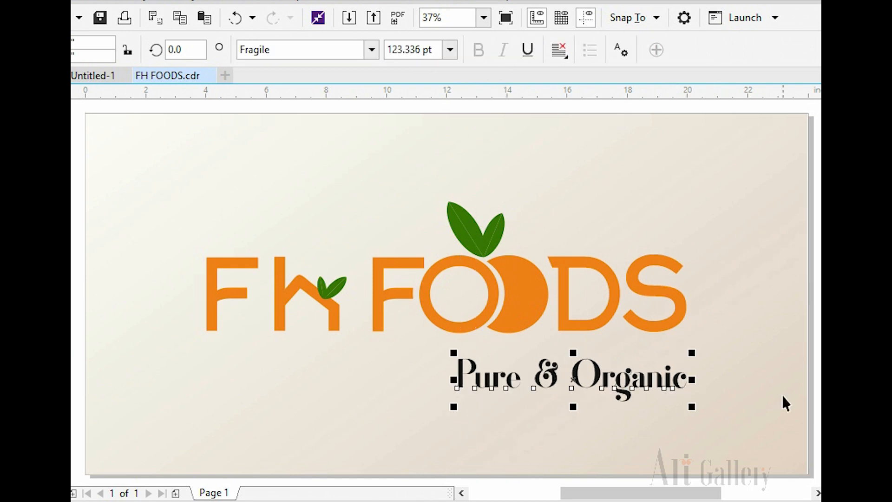
pyautogui.click(772, 320)
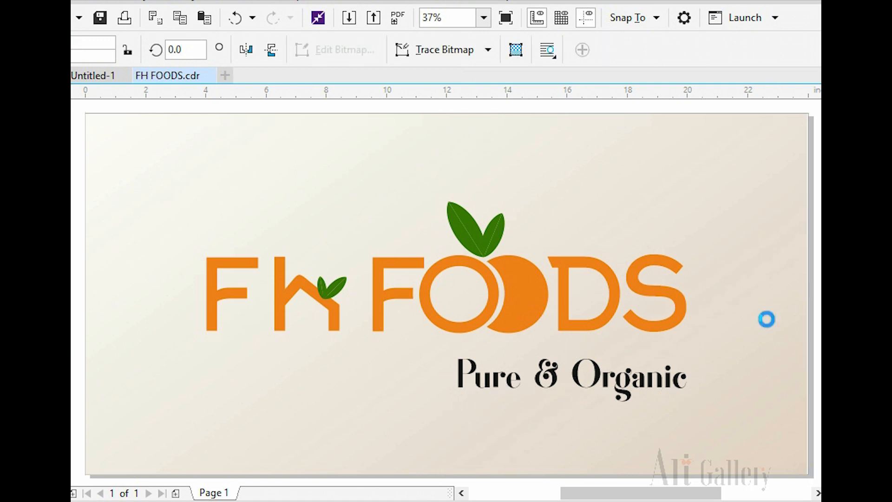
pyautogui.click(819, 186)
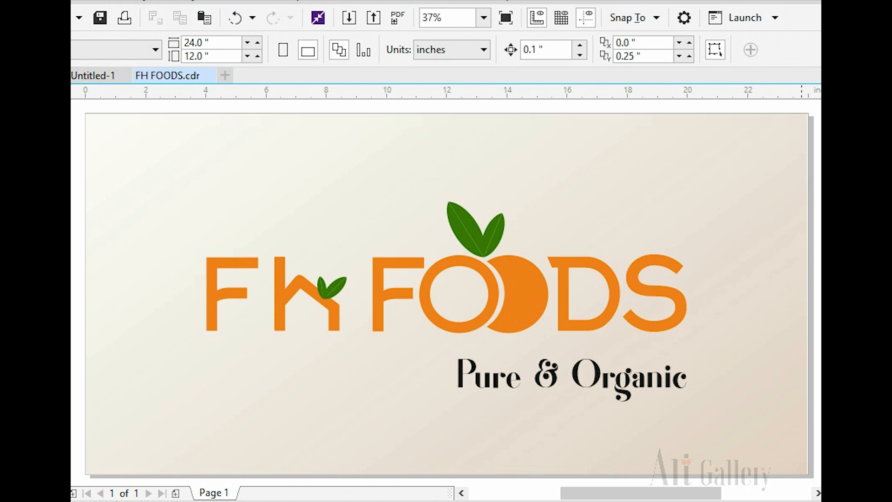
# Draw a very thin ellipse about 16 inches wide between FH FOODS and the tagline, filled black without an outline.
pyautogui.hotkey('ctrl', 'a')
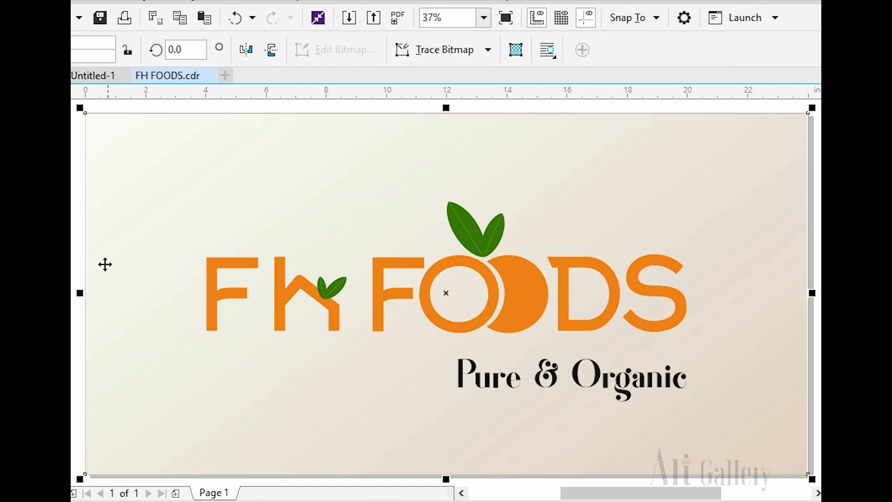
pyautogui.press('F7')
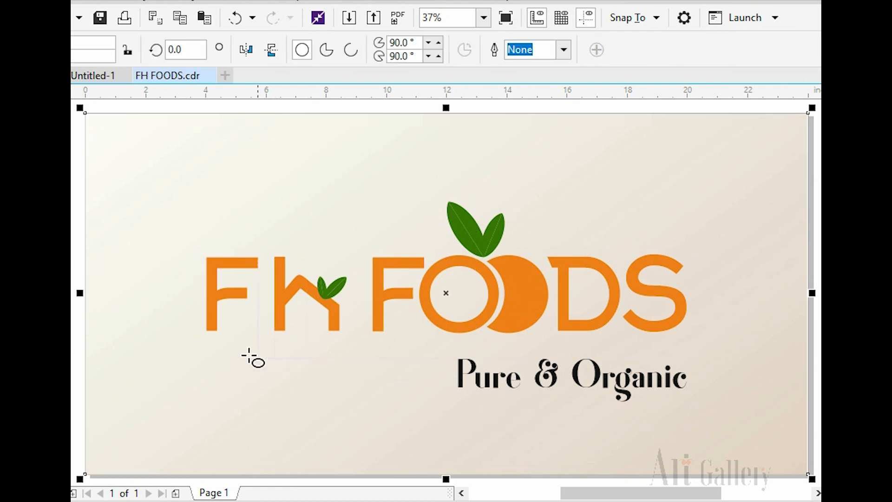
pyautogui.moveTo(196, 344); pyautogui.dragTo(681, 345)
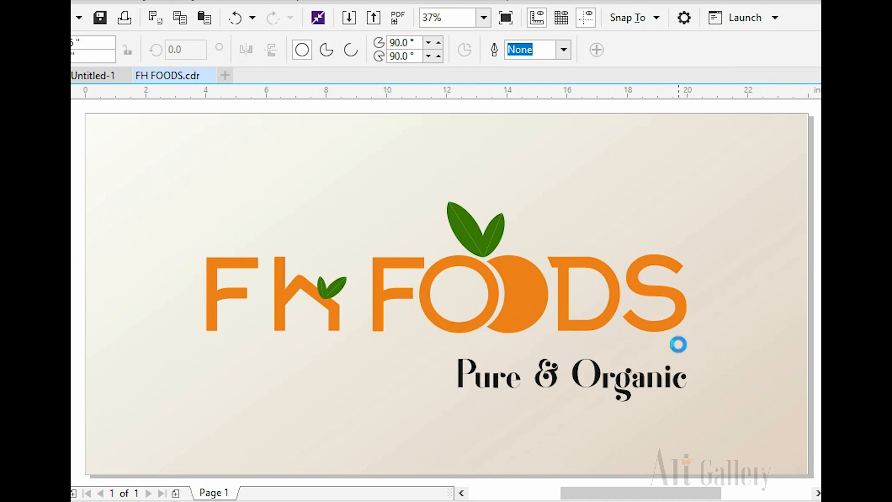
pyautogui.click(859, 107)
pyautogui.rightClick(860, 96)
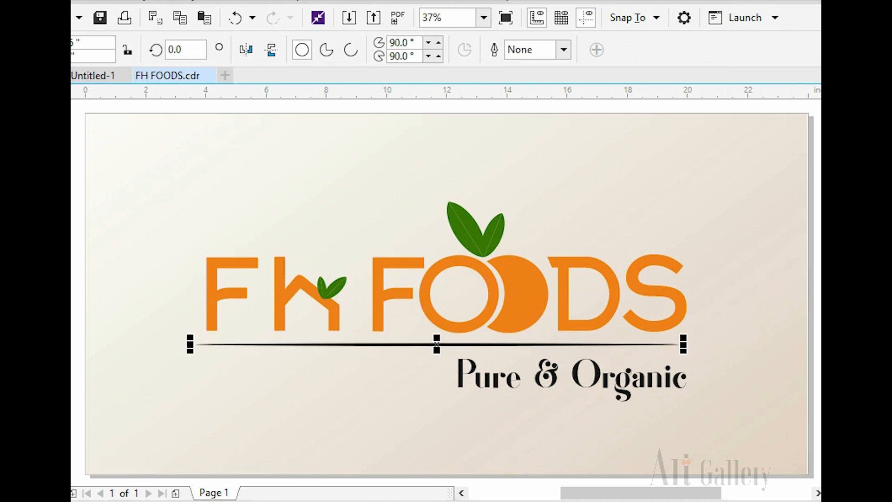
# Convert the thin black ellipse to a bitmap and apply a Gaussian Blur with a radius of 45 pixels.
pyautogui.hotkey('alt', 'b')
pyautogui.press('p')
pyautogui.press('Return')
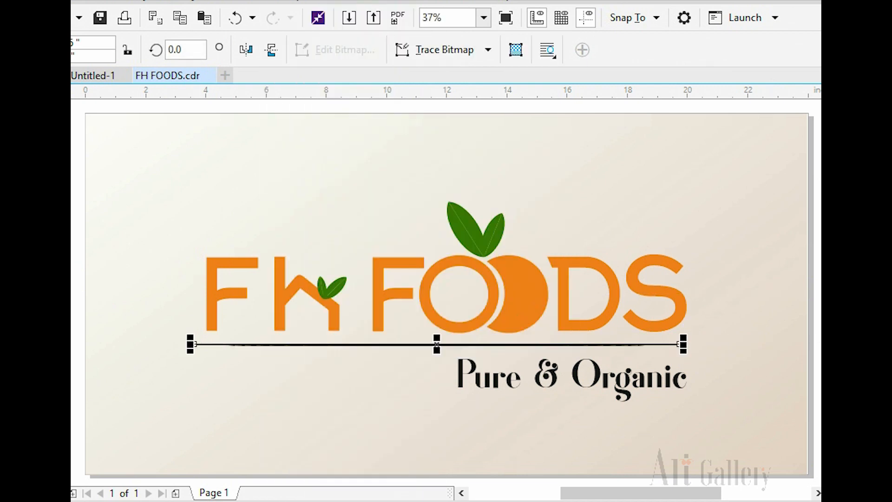
pyautogui.hotkey('alt', 'b')
pyautogui.press('b')
pyautogui.press('g')
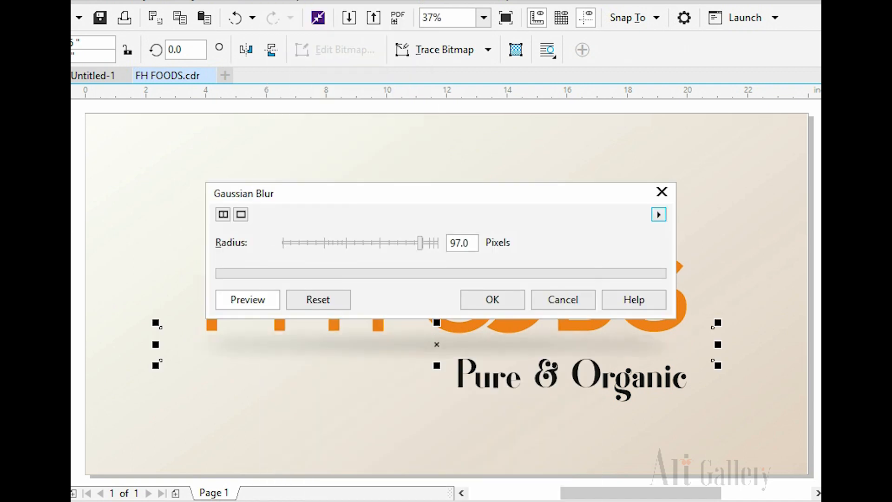
pyautogui.click(405, 243)
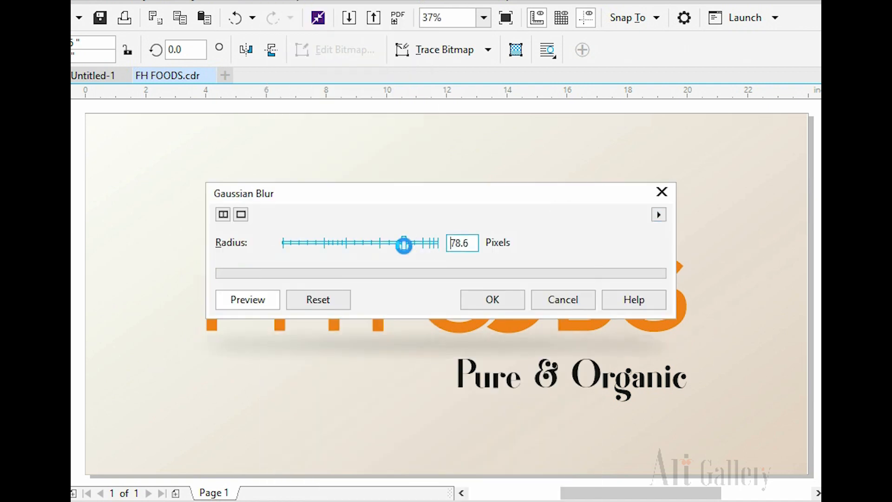
pyautogui.moveTo(395, 251); pyautogui.dragTo(377, 254)
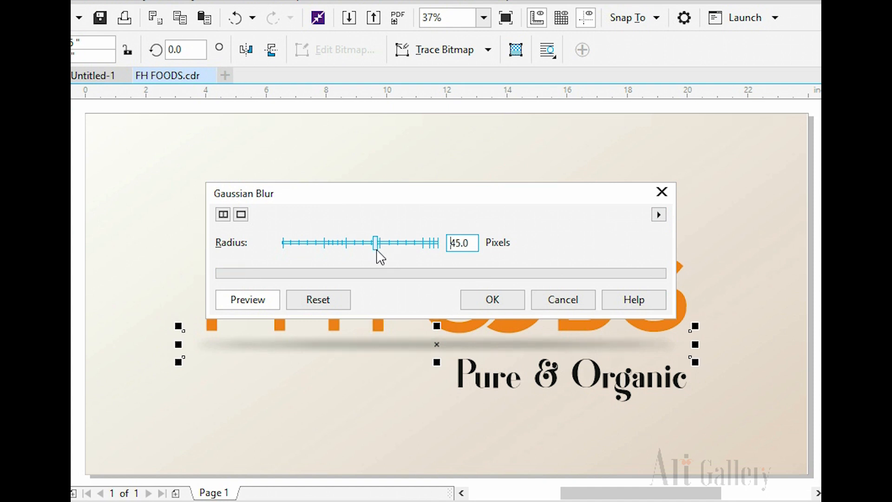
pyautogui.click(491, 300)
# Flatten the blurred shadow line to about half its height, keeping it centred between FH FOODS and the tagline.
pyautogui.scroll(6, 413, 348)
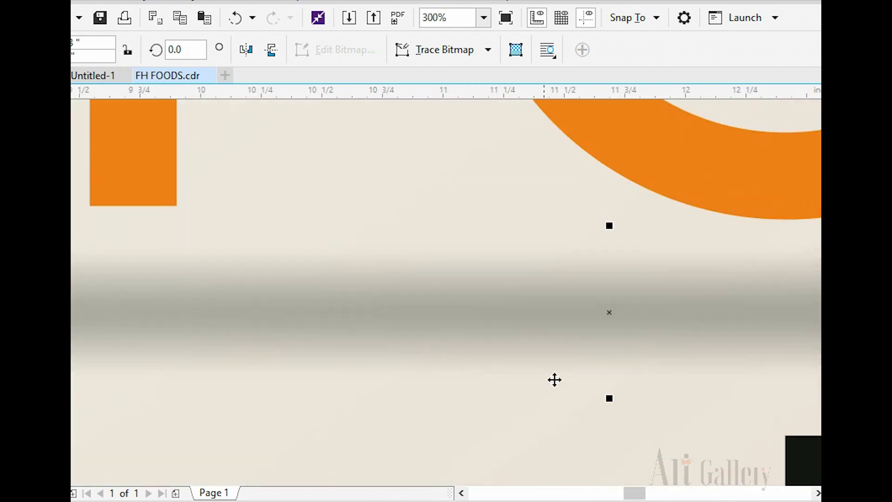
pyautogui.moveTo(607, 403); pyautogui.dragTo(625, 360)
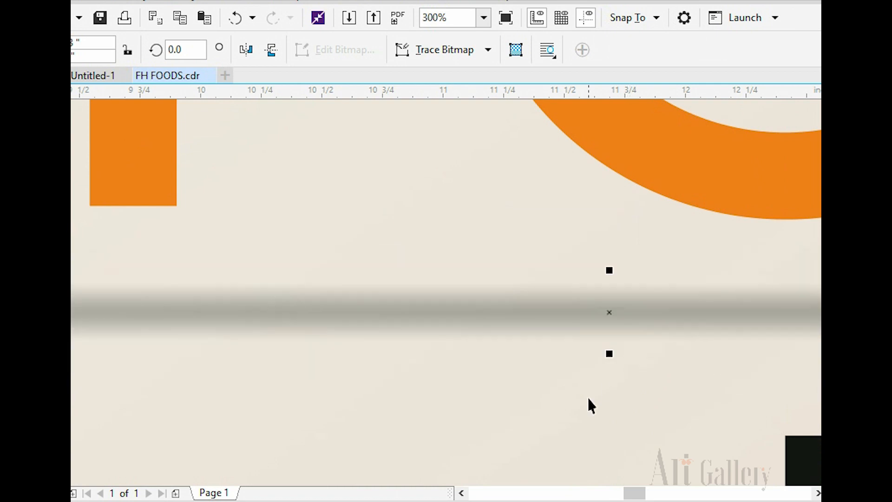
pyautogui.press('F4')
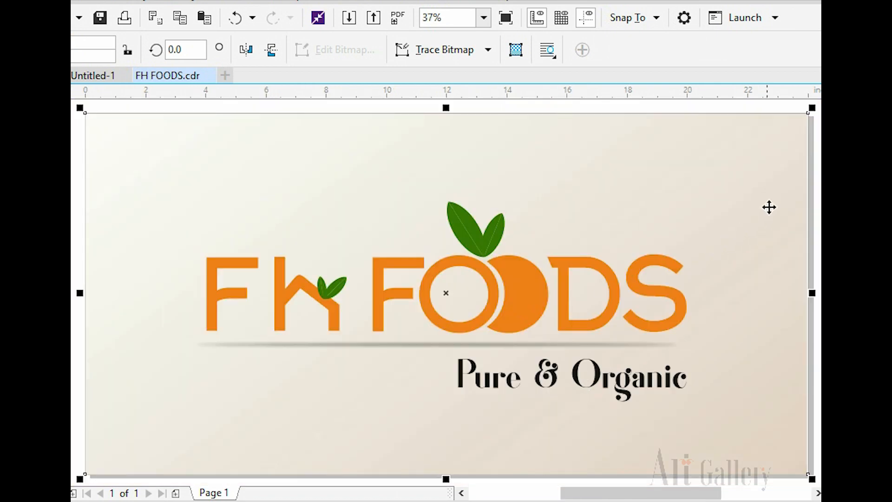
pyautogui.press('Escape')
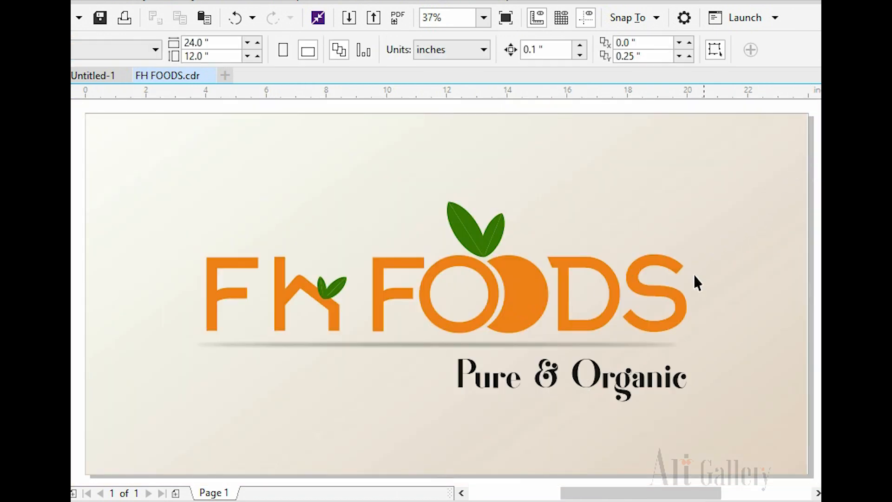
# Apply a uniform transparency to the blurred shadow line under FH FOODS.
pyautogui.click(484, 348)
pyautogui.click(14, 409)
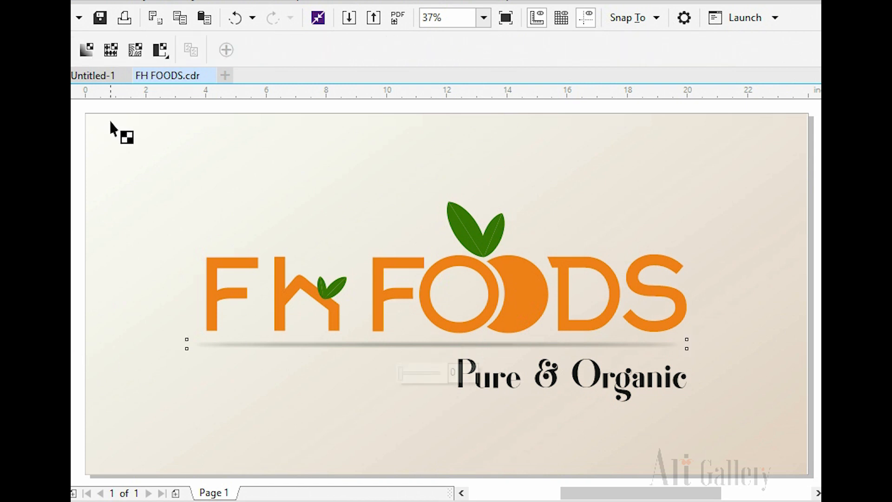
pyautogui.click(57, 49)
pyautogui.press('space')
# Flatten the transparent shadow line a little more to make it thinner.
pyautogui.scroll(5, 405, 344)
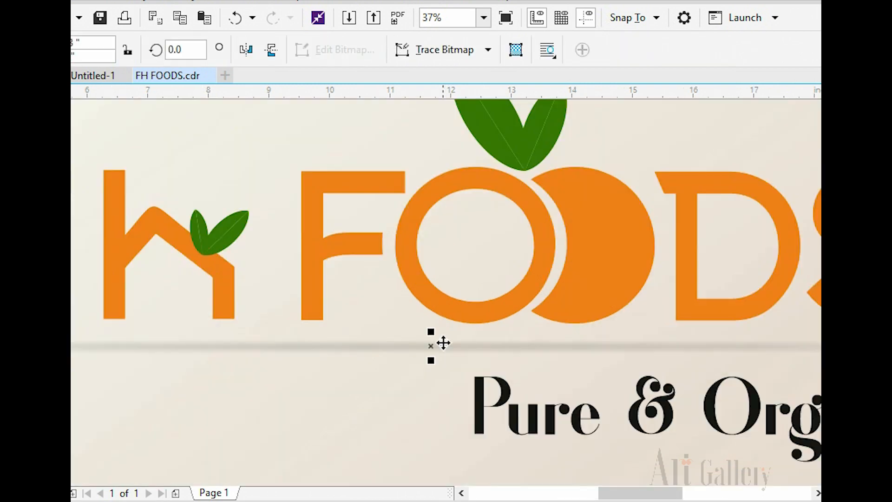
pyautogui.moveTo(413, 371)
pyautogui.mouseDown()
pyautogui.moveTo(418, 351)
pyautogui.moveTo(416, 358)
pyautogui.mouseUp()
pyautogui.click(423, 390)
pyautogui.scroll(-5, 422, 390)
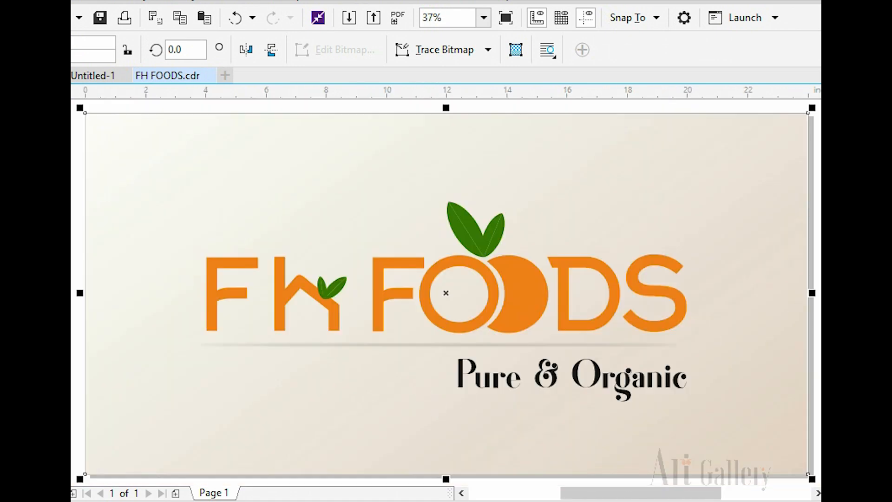
pyautogui.click(817, 213)
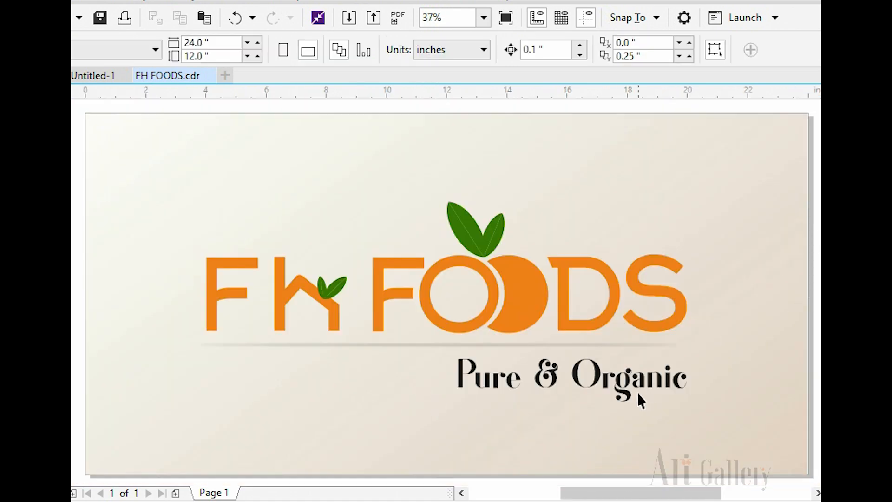
# Add the text "Fresh Home Foods" in Arial above the logo and enlarge it.
pyautogui.click(56, 251)
pyautogui.click(548, 154)
pyautogui.write('Fre')
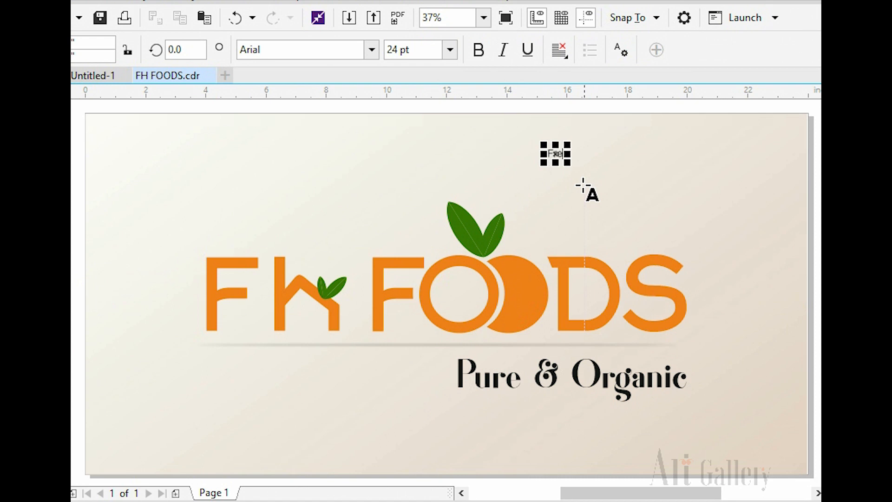
pyautogui.write('sh Hom')
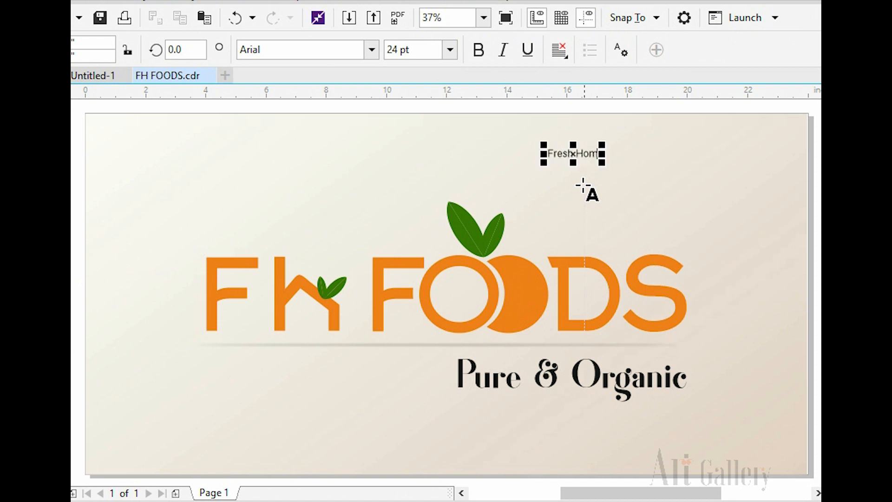
pyautogui.write('e Fodds')
pyautogui.hotkey('ctrl', 'space')
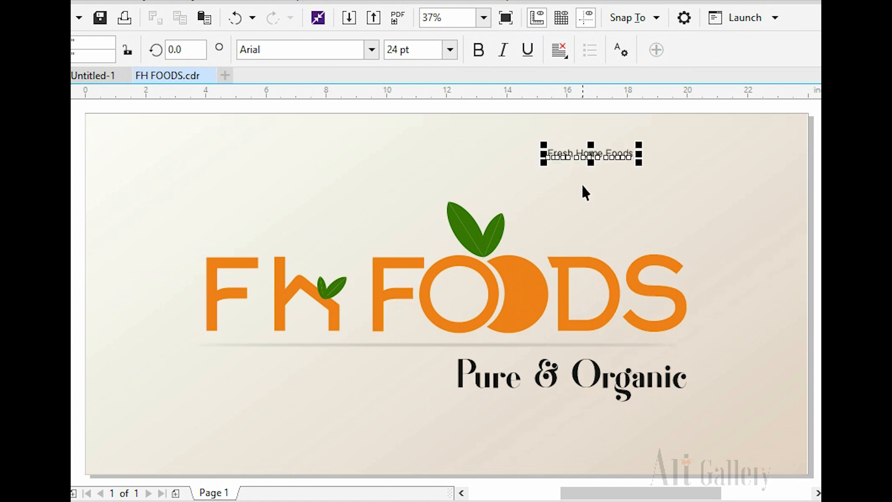
pyautogui.moveTo(644, 145); pyautogui.dragTo(776, 145)
pyautogui.click(818, 171)
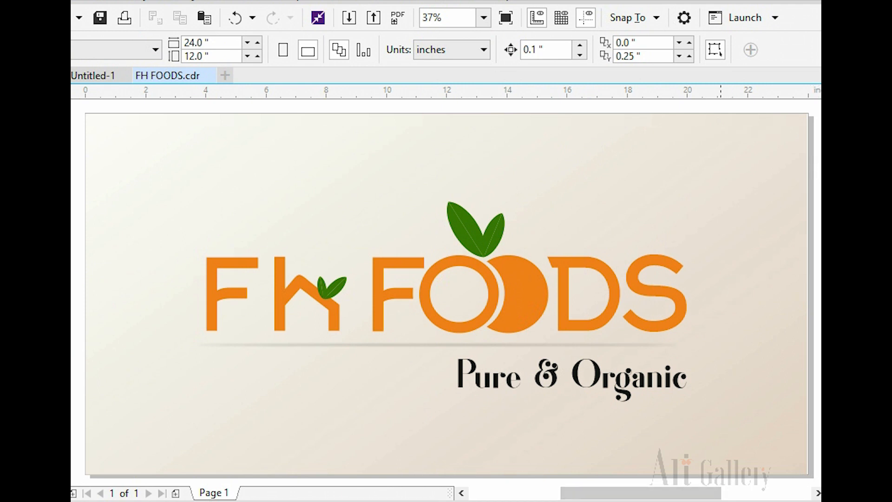
pyautogui.click(750, 457)
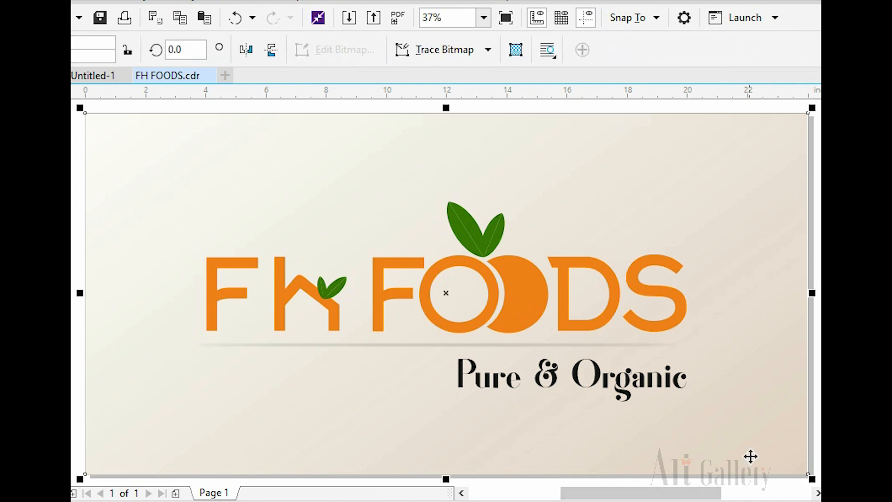
pyautogui.click(816, 465)
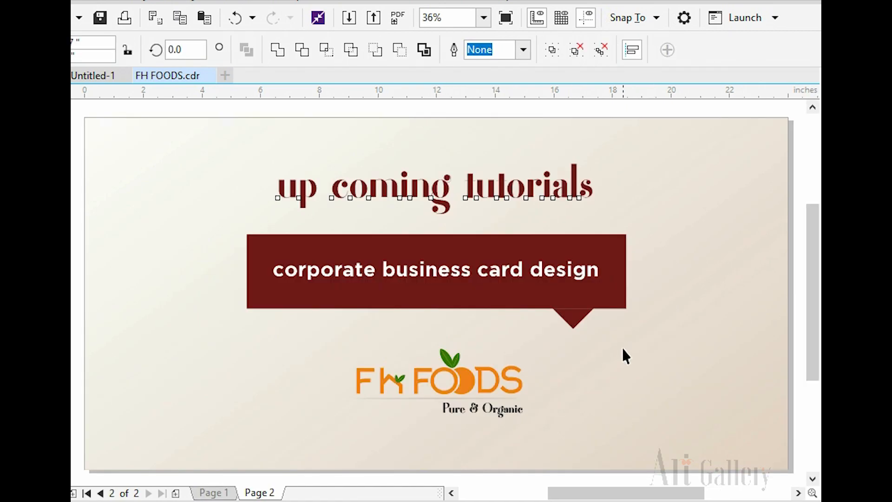
pyautogui.click(702, 135)
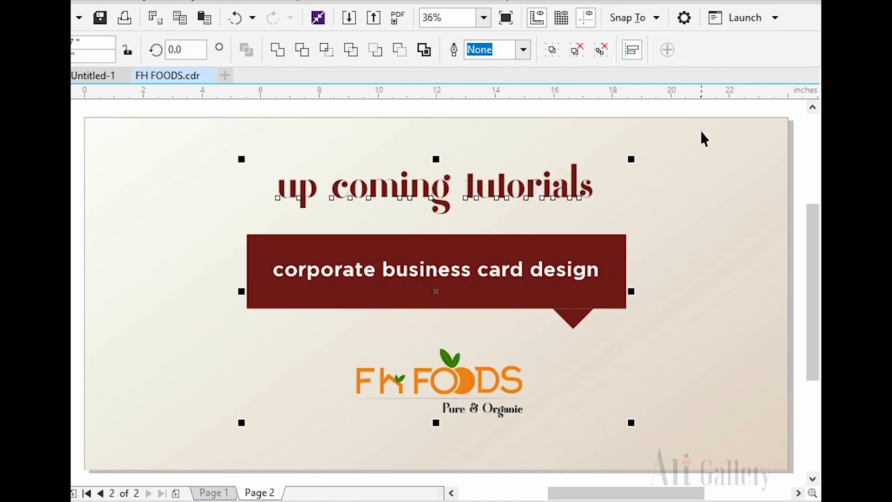